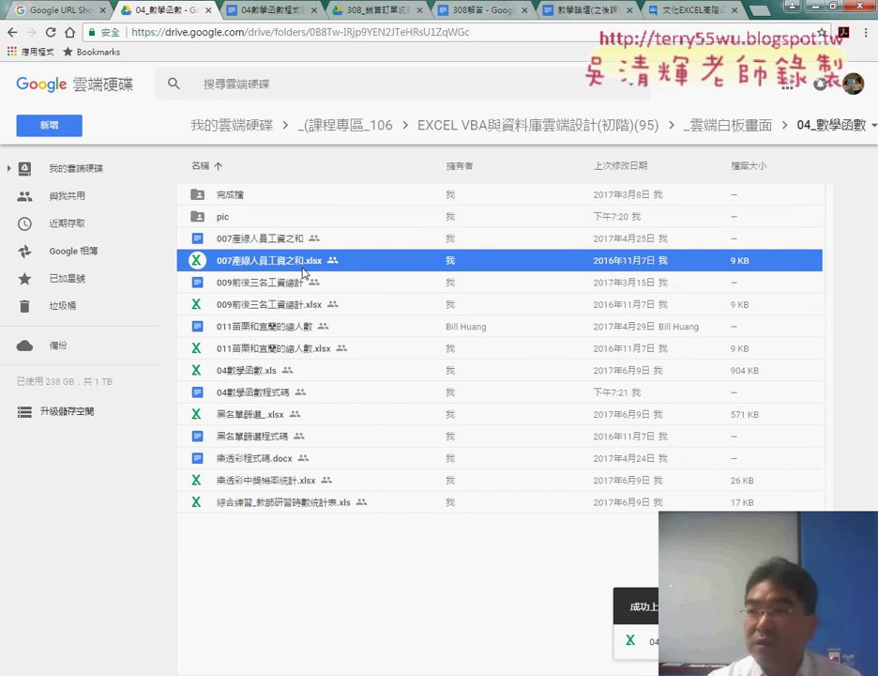
# - Preview the wage-sum spreadsheet file and mark its icon with on-screen annotations
pyautogui.rightClick(282, 267)
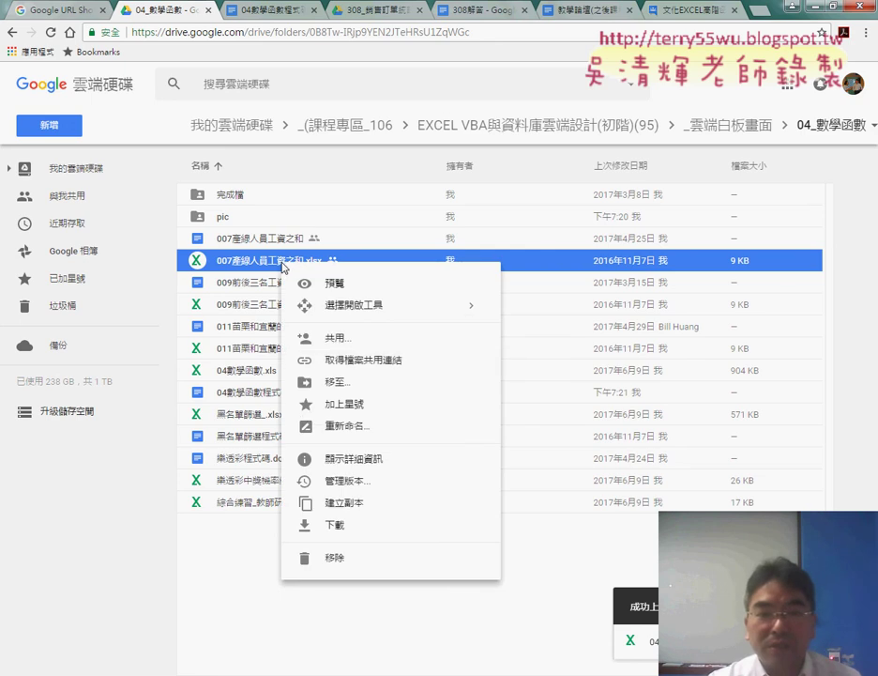
pyautogui.click(347, 283)
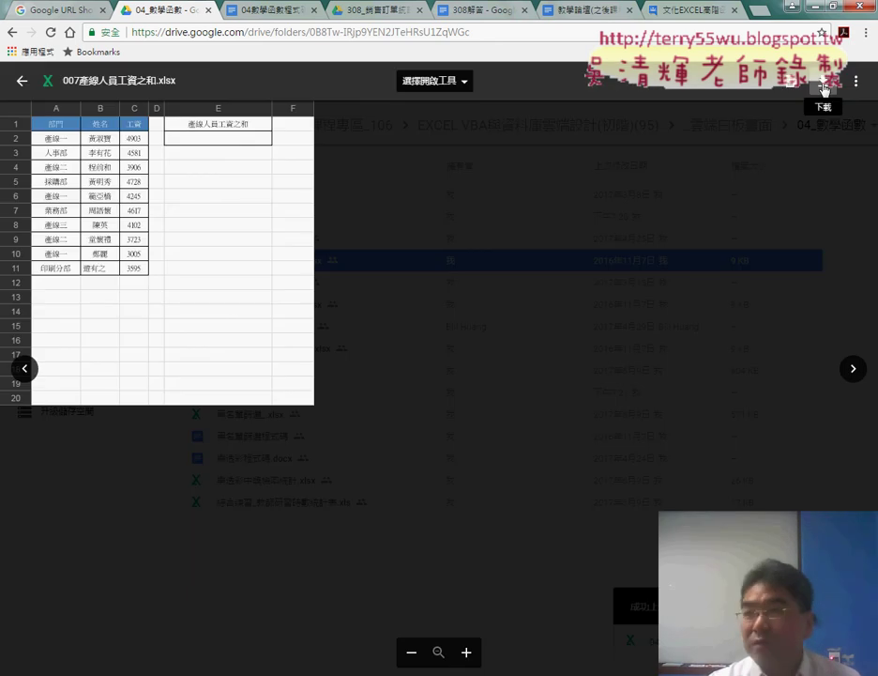
pyautogui.click(21, 81)
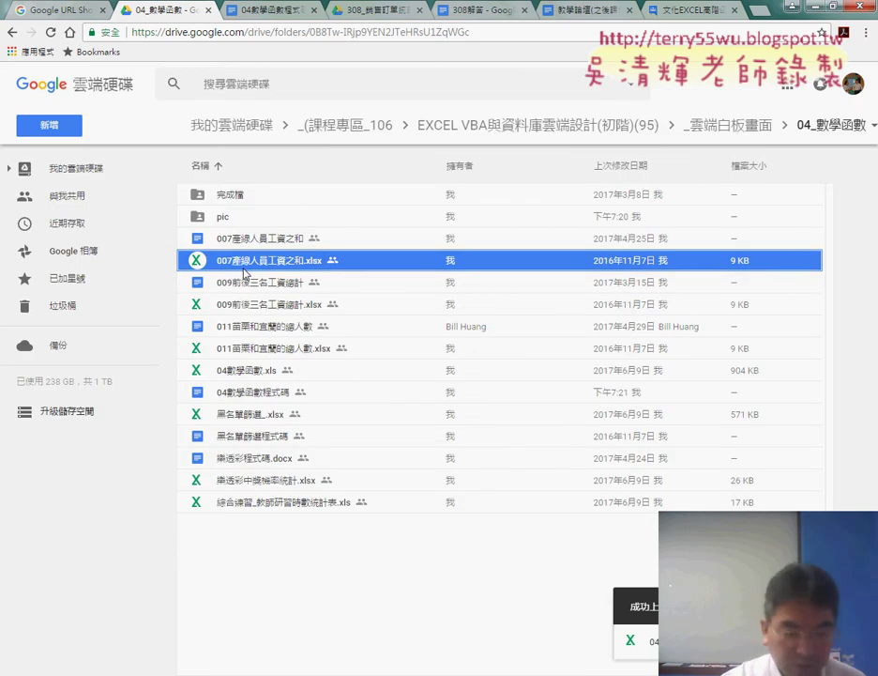
pyautogui.moveTo(208, 246); pyautogui.dragTo(219, 258)
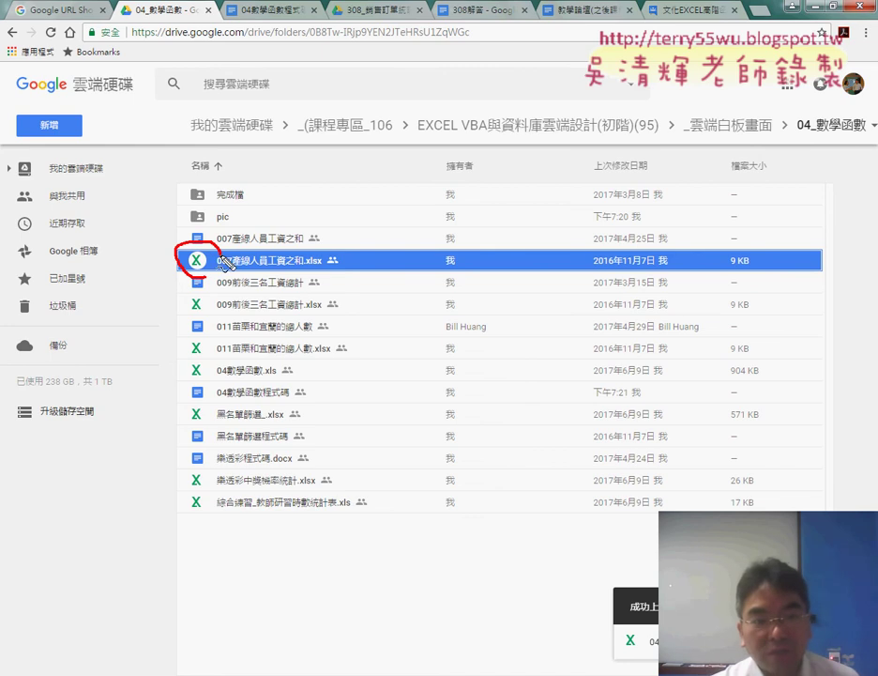
pyautogui.moveTo(270, 211)
pyautogui.mouseDown()
pyautogui.moveTo(217, 251)
pyautogui.moveTo(232, 247)
pyautogui.mouseUp()
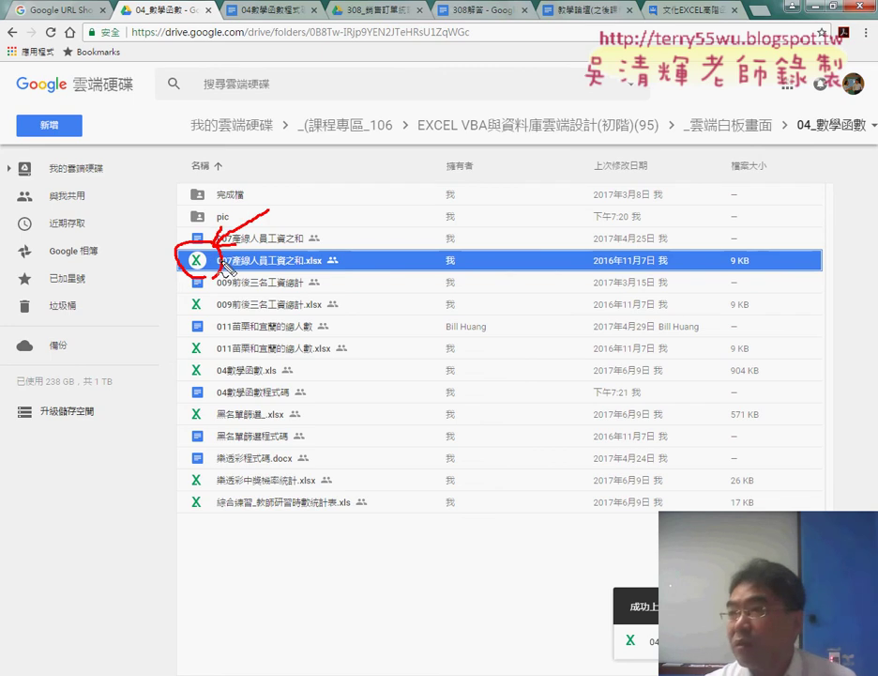
pyautogui.press('Escape')
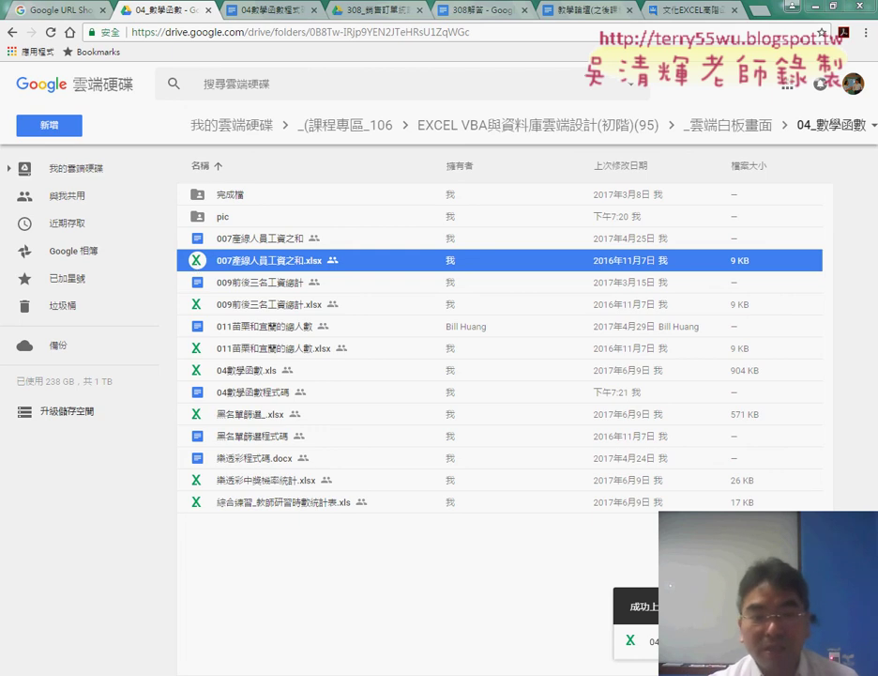
# - Switch to the 007產線人員工資之和 workbook, select E2 and underline the 產線 labels in column A
pyautogui.moveTo(375, 671)
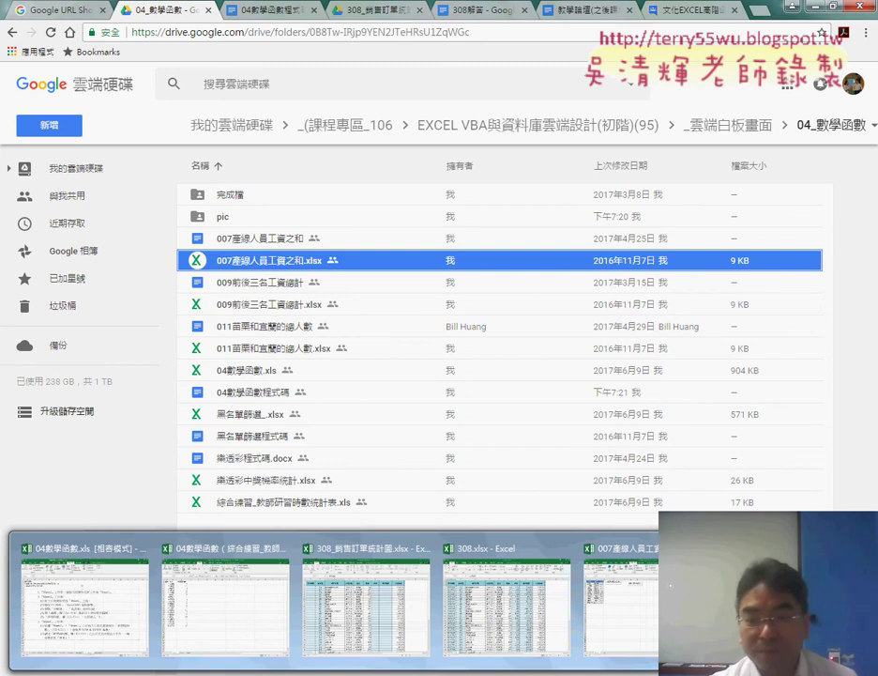
pyautogui.click(651, 632)
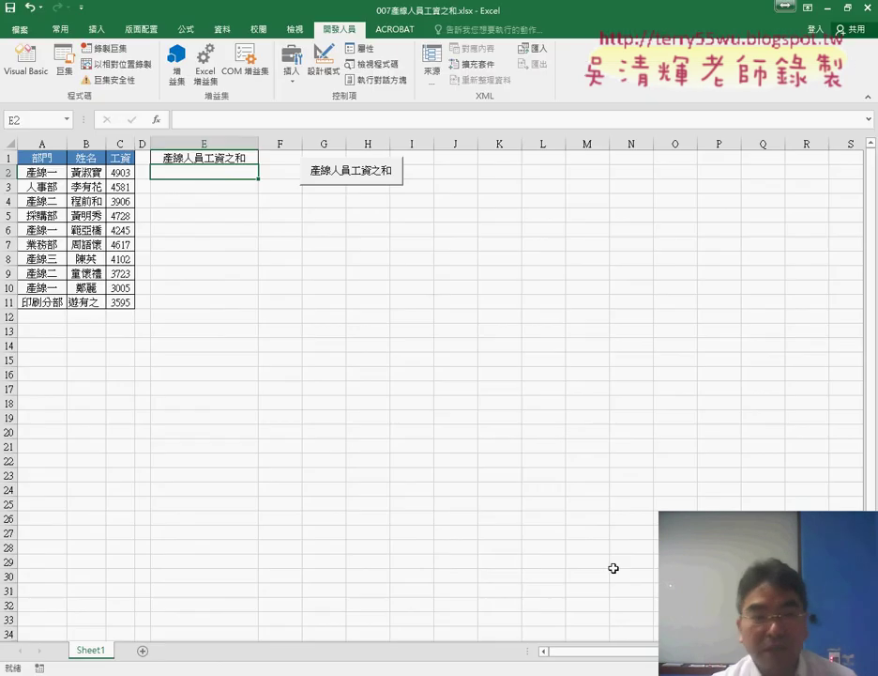
pyautogui.click(428, 421)
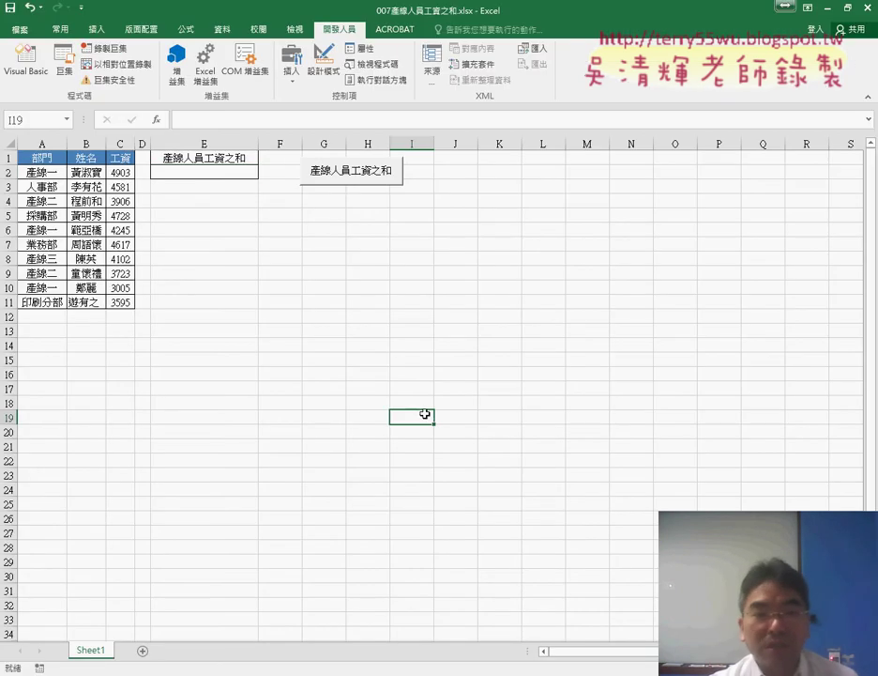
pyautogui.click(197, 171)
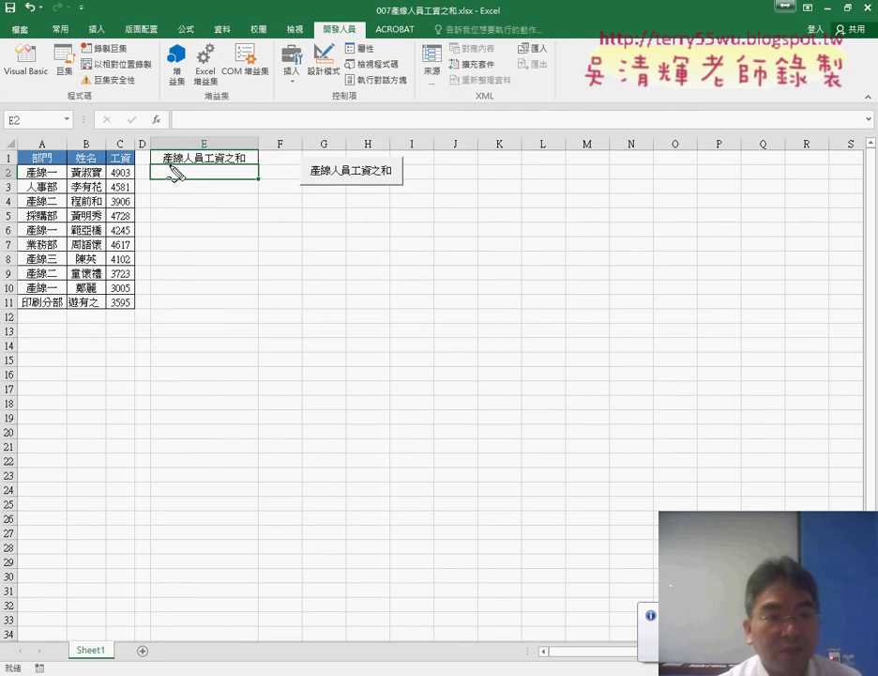
pyautogui.moveTo(28, 176)
pyautogui.mouseDown()
pyautogui.moveTo(43, 176)
pyautogui.moveTo(43, 204)
pyautogui.mouseUp()
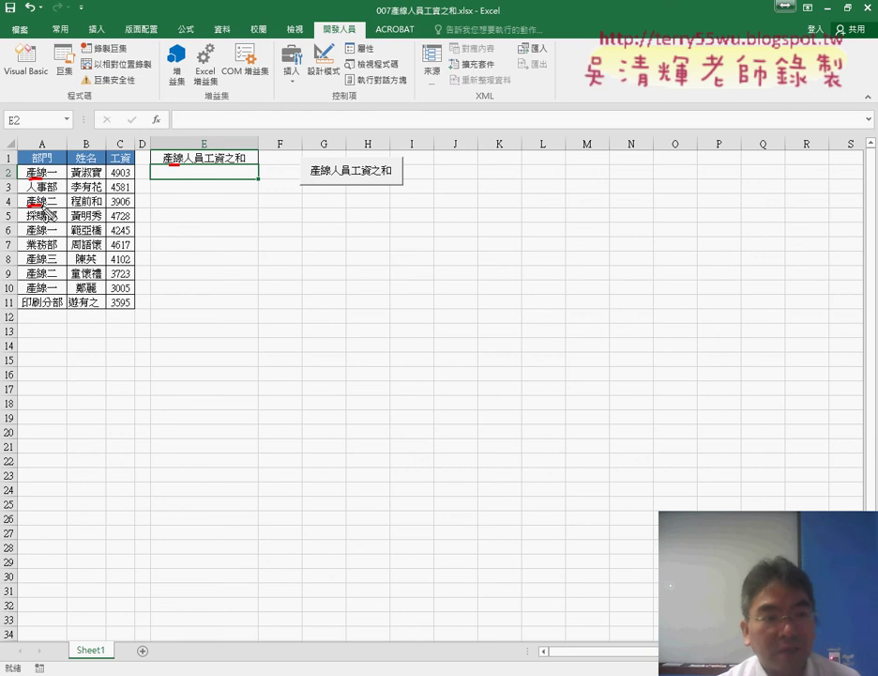
pyautogui.moveTo(28, 264); pyautogui.dragTo(44, 264)
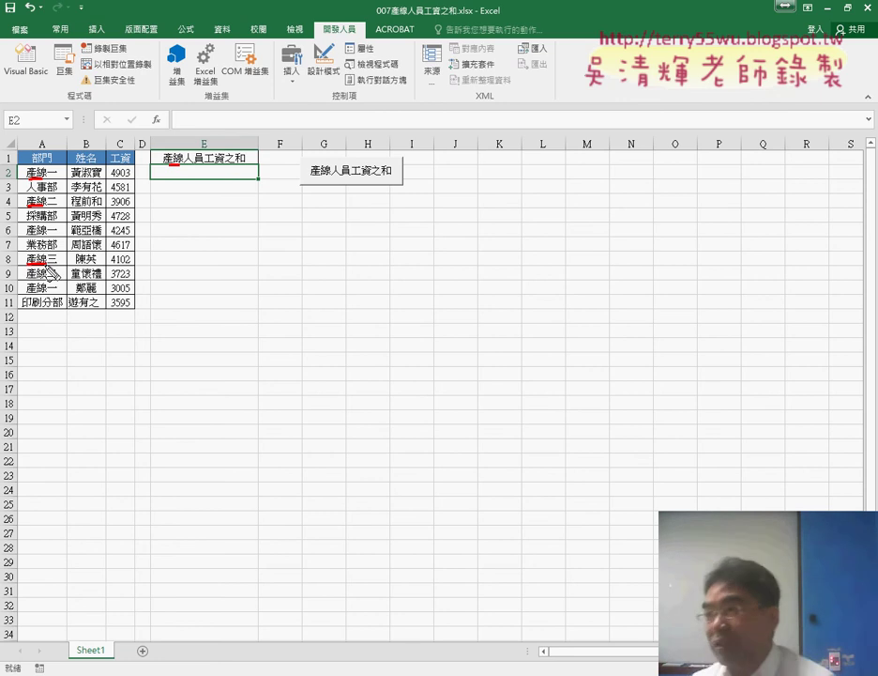
# - Start inserting a function into E2 with Shift+F3
pyautogui.press('`')
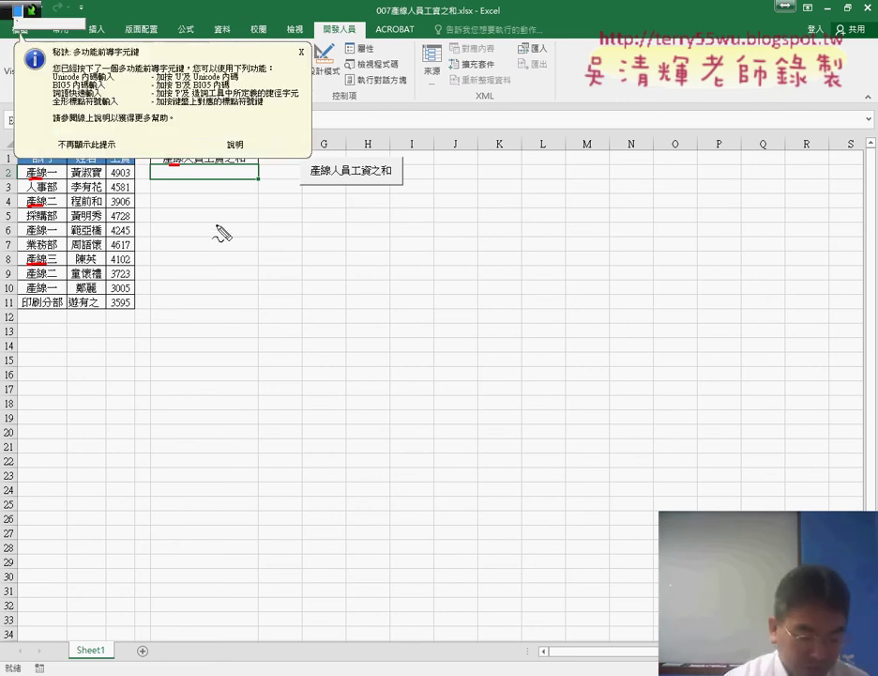
pyautogui.press('Escape')
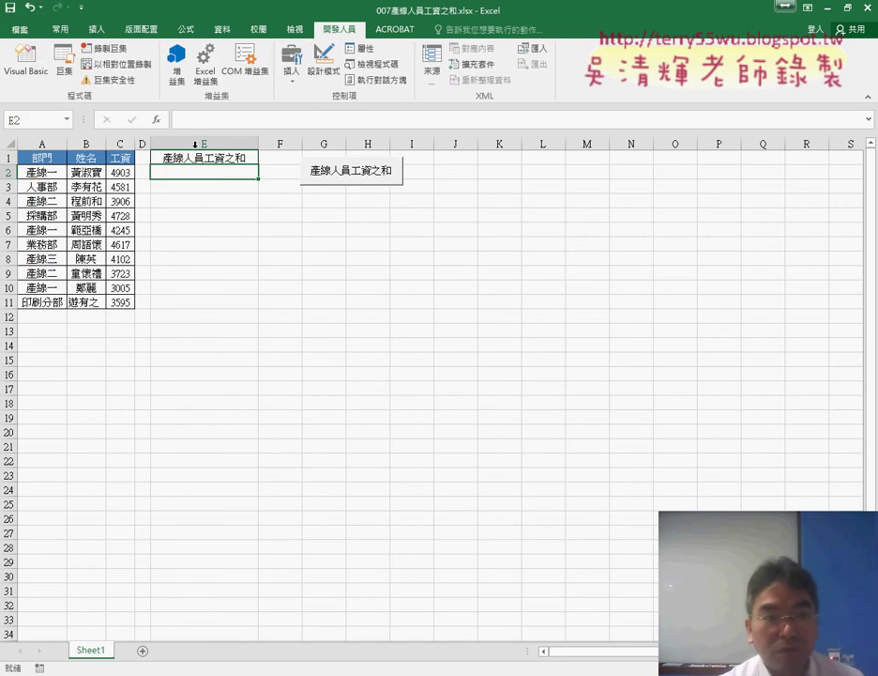
pyautogui.hotkey('shift', 'F3')
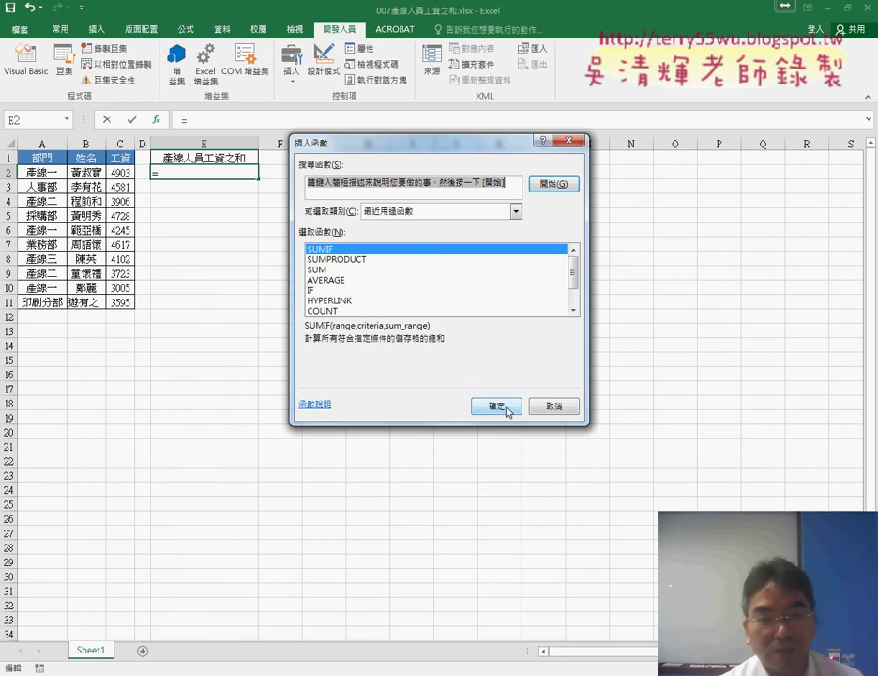
# - Choose SUMIF with Range A2:A11, Sum_range C2:C11 and criterion "產線"
pyautogui.click(498, 407)
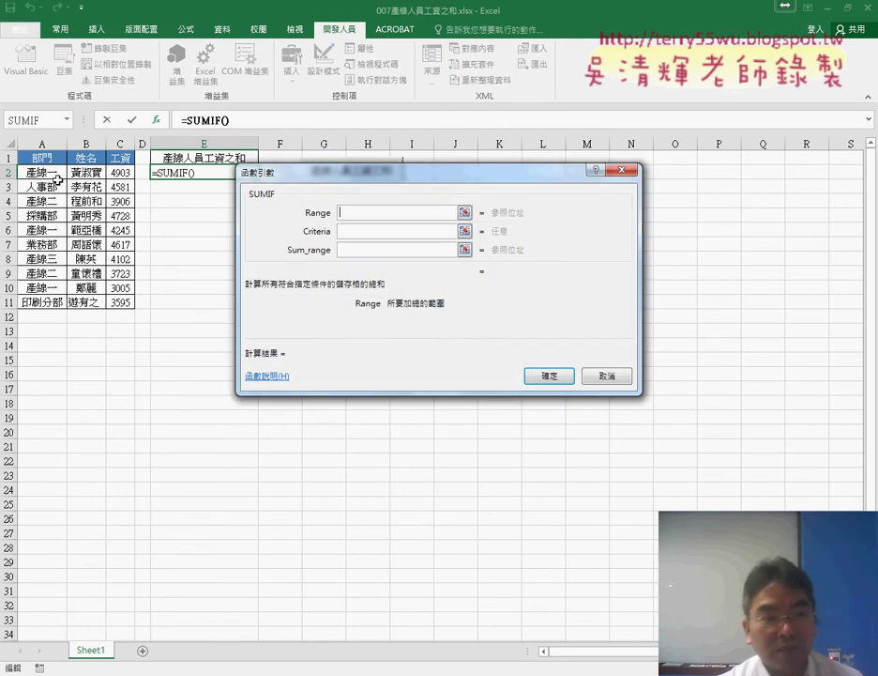
pyautogui.moveTo(55, 174); pyautogui.dragTo(59, 294)
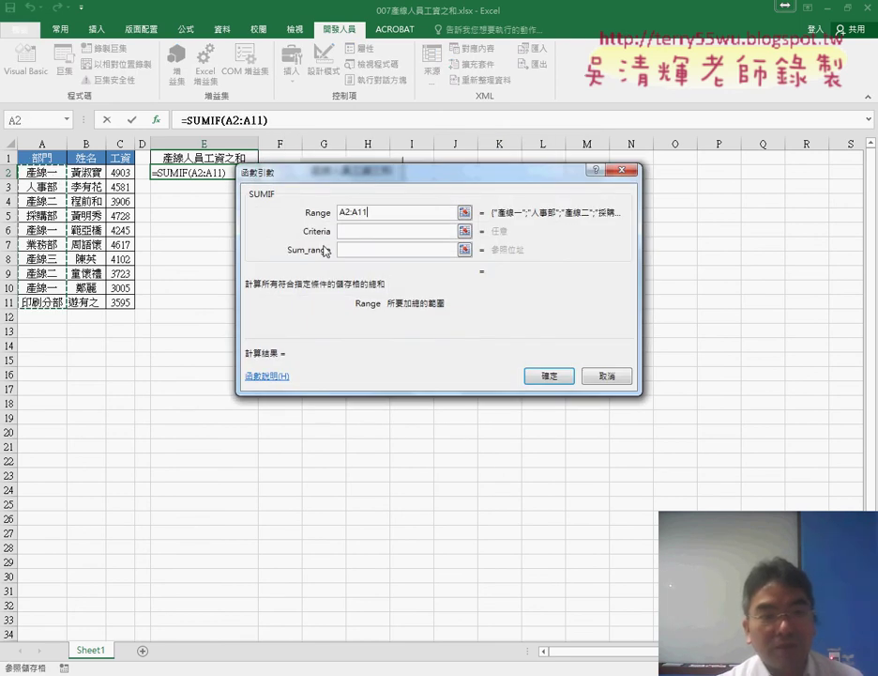
pyautogui.click(345, 231)
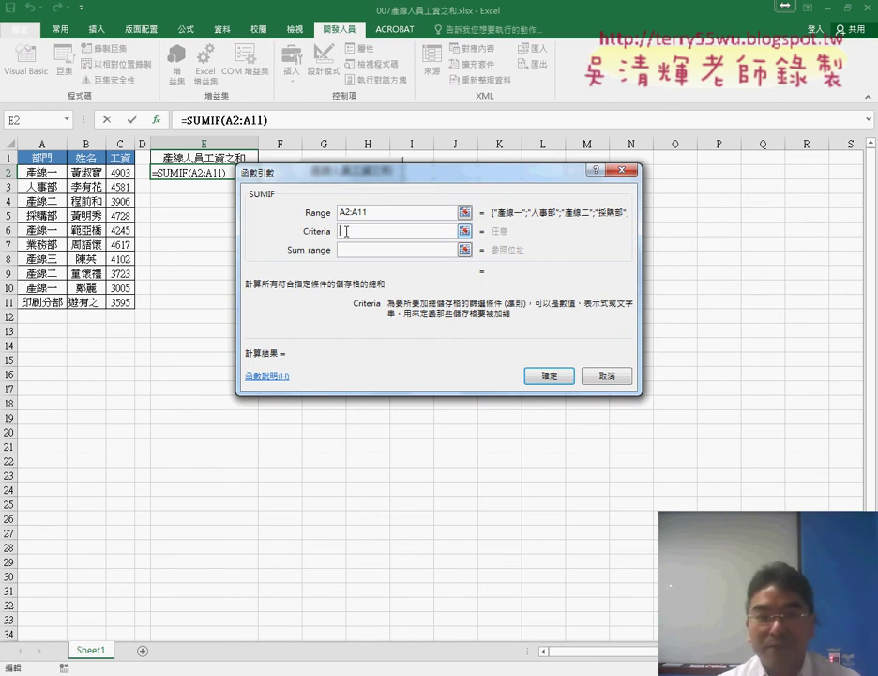
pyautogui.click(346, 251)
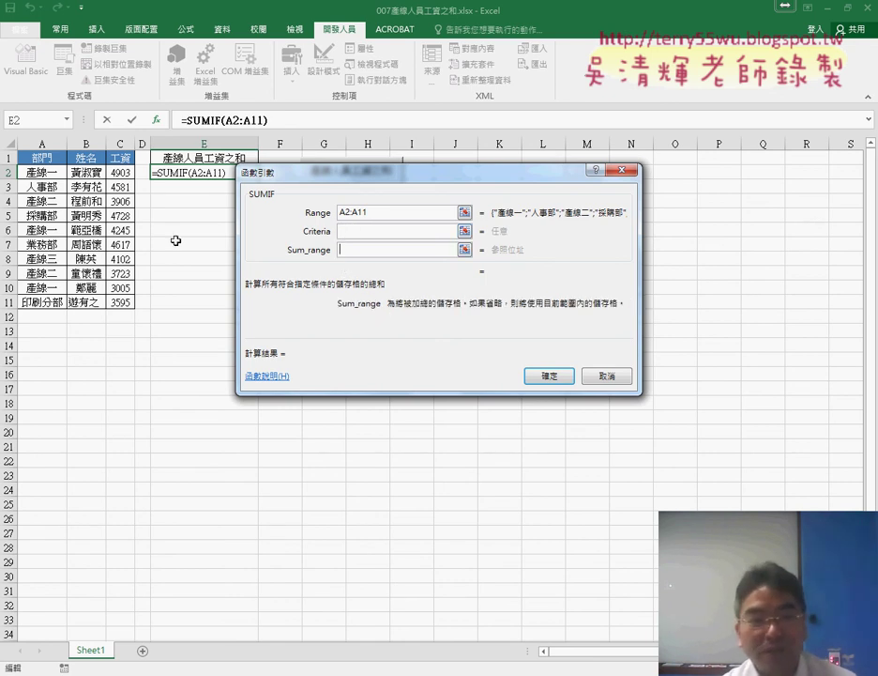
pyautogui.moveTo(121, 173); pyautogui.dragTo(120, 303)
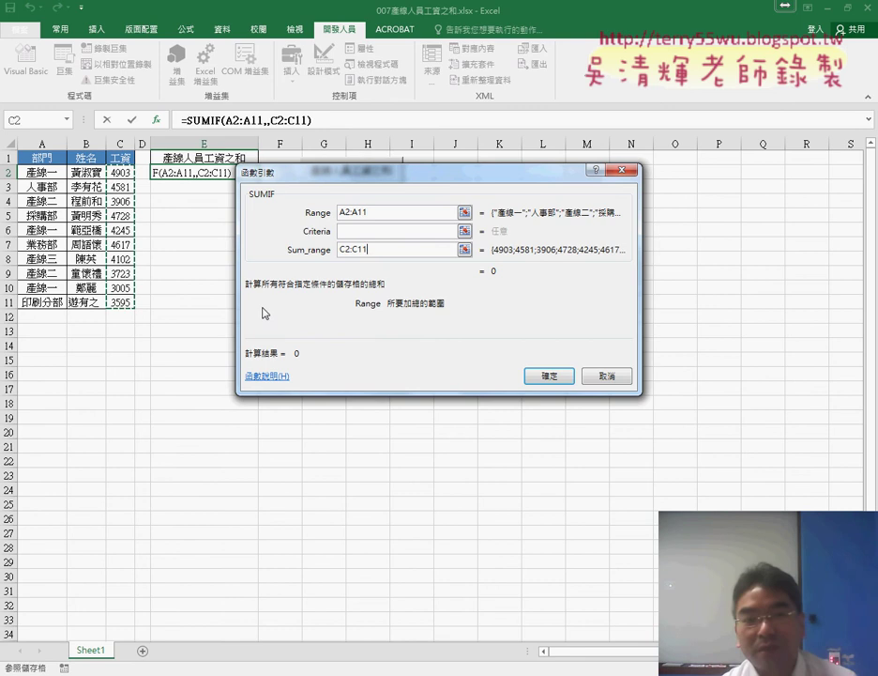
pyautogui.click(361, 230)
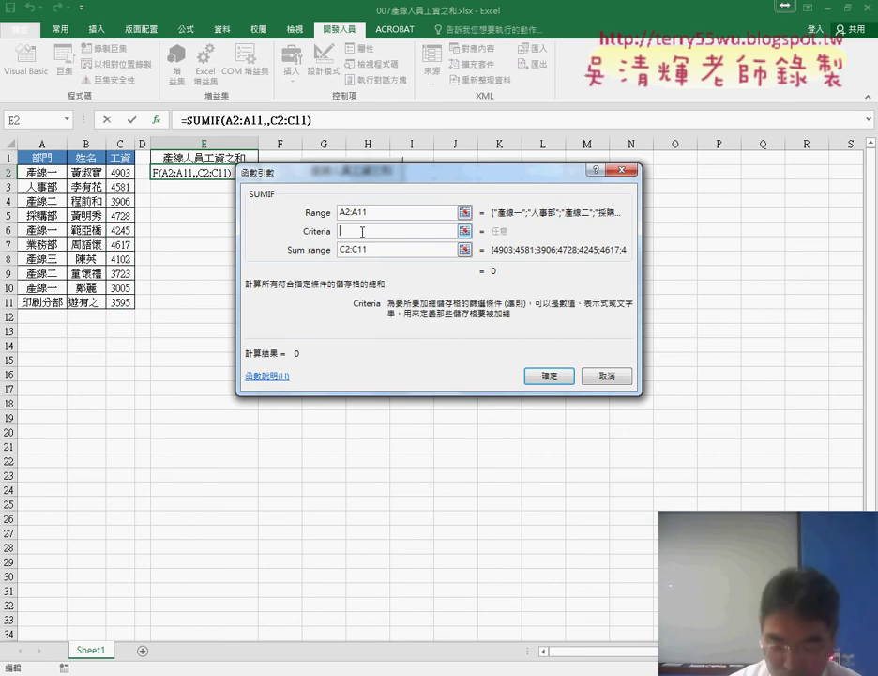
pyautogui.write('""')
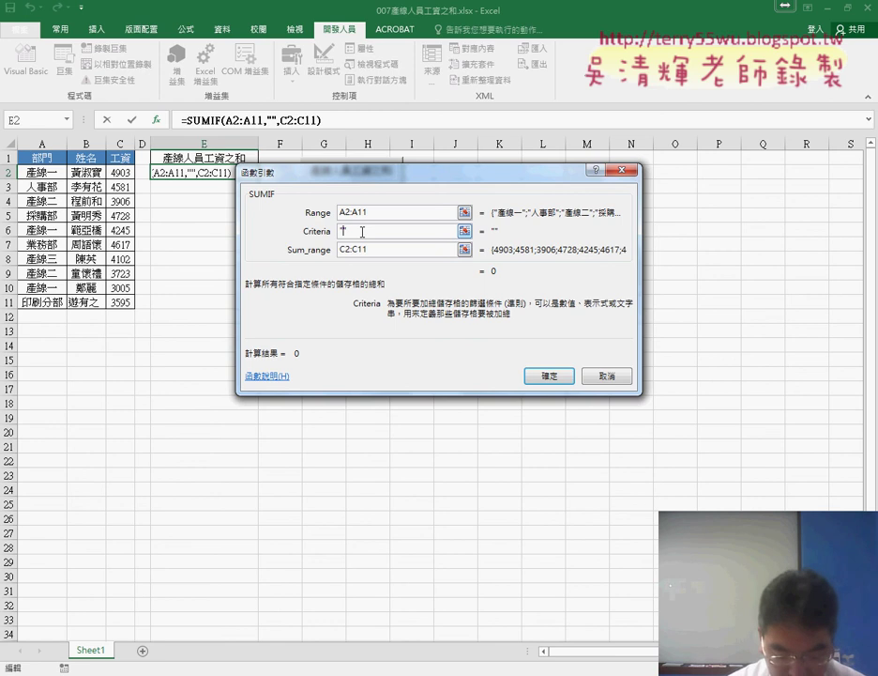
pyautogui.write('產')
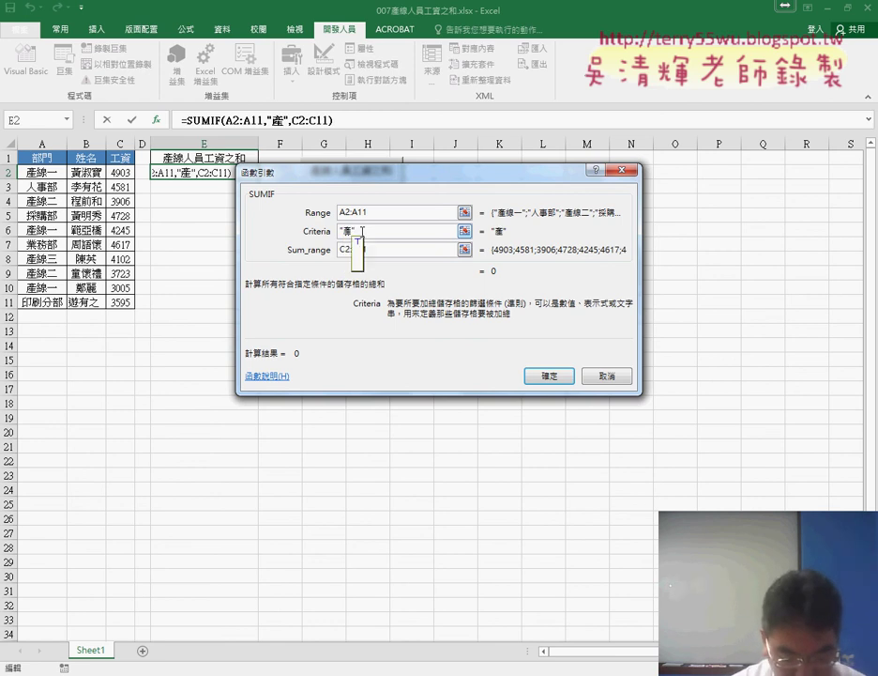
pyautogui.write('線')
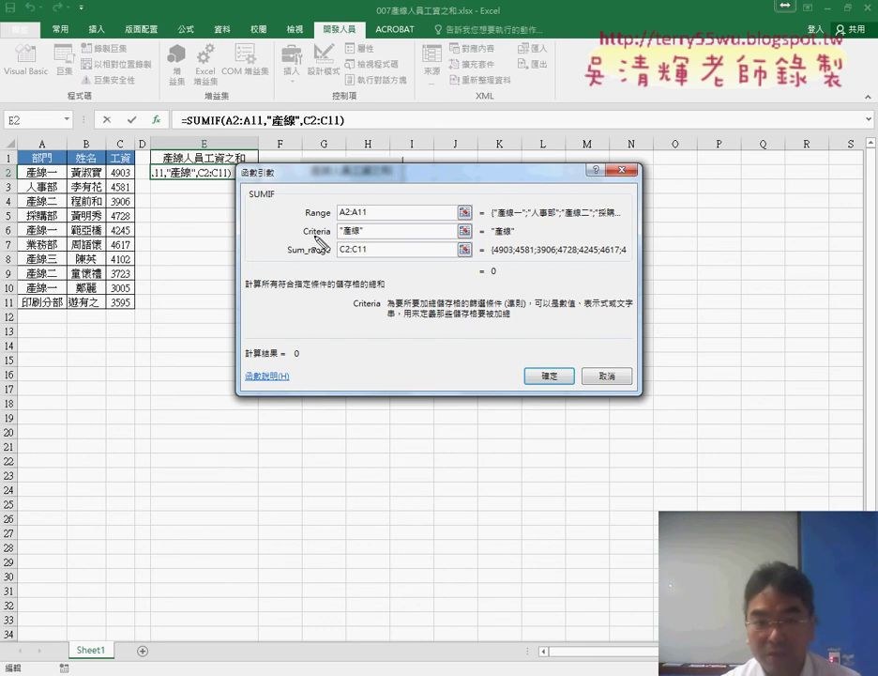
# - Annotate the 產線 criterion and the sheet to point out the result, then clear the marks
pyautogui.moveTo(302, 240); pyautogui.dragTo(330, 240)
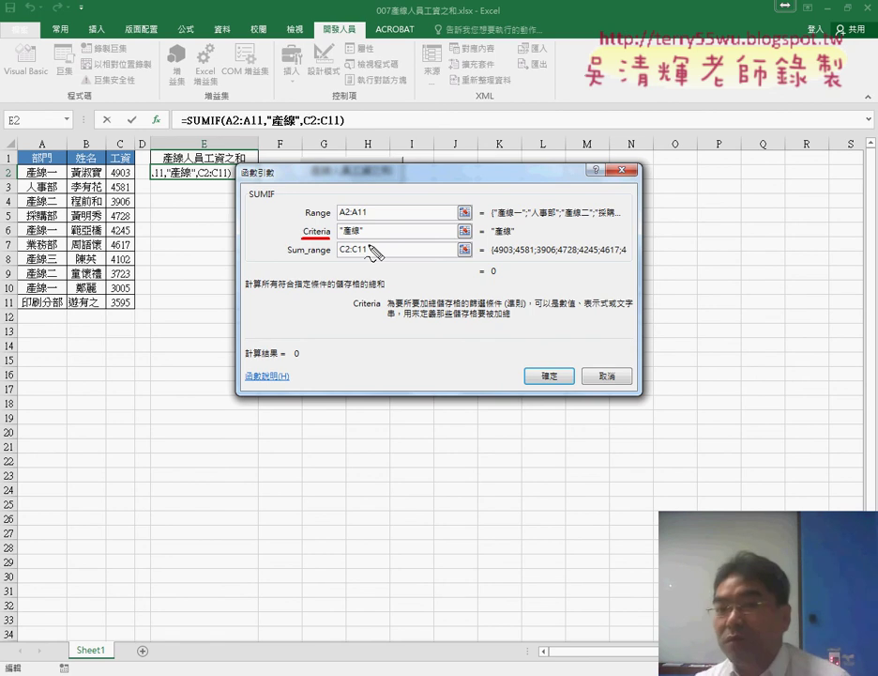
pyautogui.moveTo(339, 240); pyautogui.dragTo(363, 240)
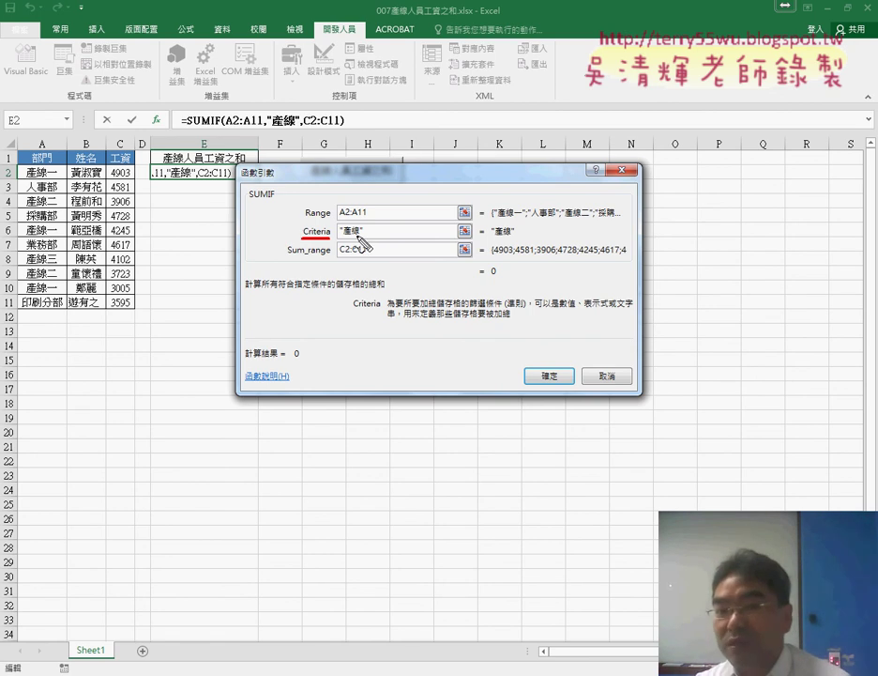
pyautogui.moveTo(389, 115); pyautogui.dragTo(400, 150)
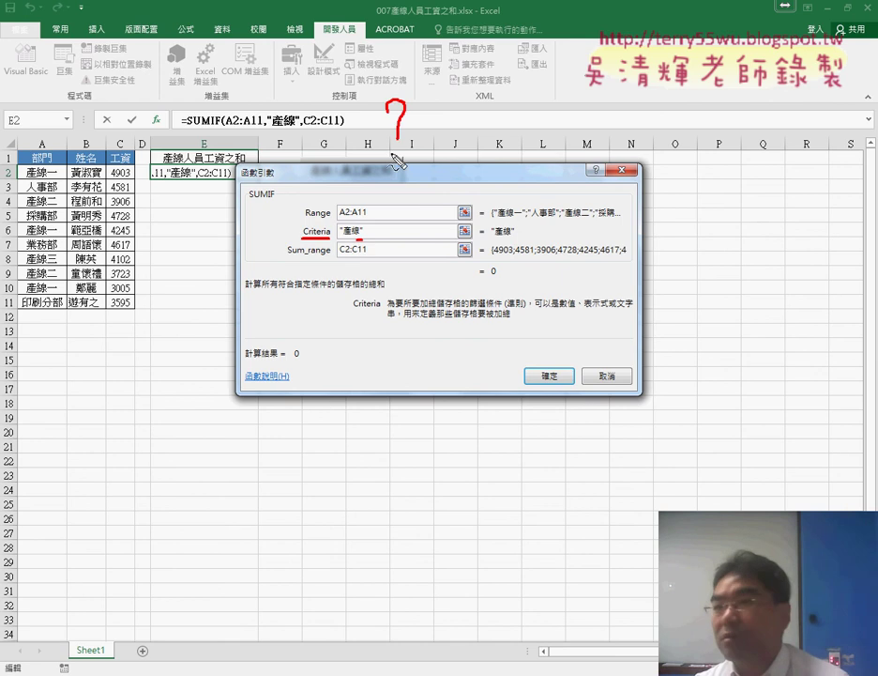
pyautogui.moveTo(496, 105)
pyautogui.mouseDown()
pyautogui.moveTo(496, 149)
pyautogui.moveTo(511, 120)
pyautogui.moveTo(497, 146)
pyautogui.moveTo(510, 141)
pyautogui.mouseUp()
pyautogui.moveTo(482, 161); pyautogui.dragTo(515, 161)
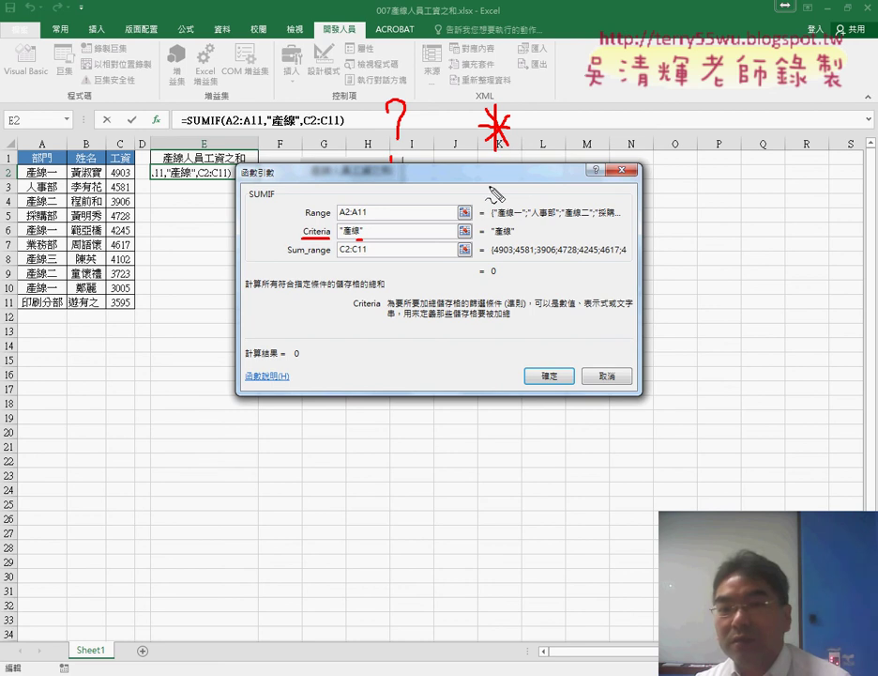
pyautogui.moveTo(389, 176); pyautogui.dragTo(413, 176)
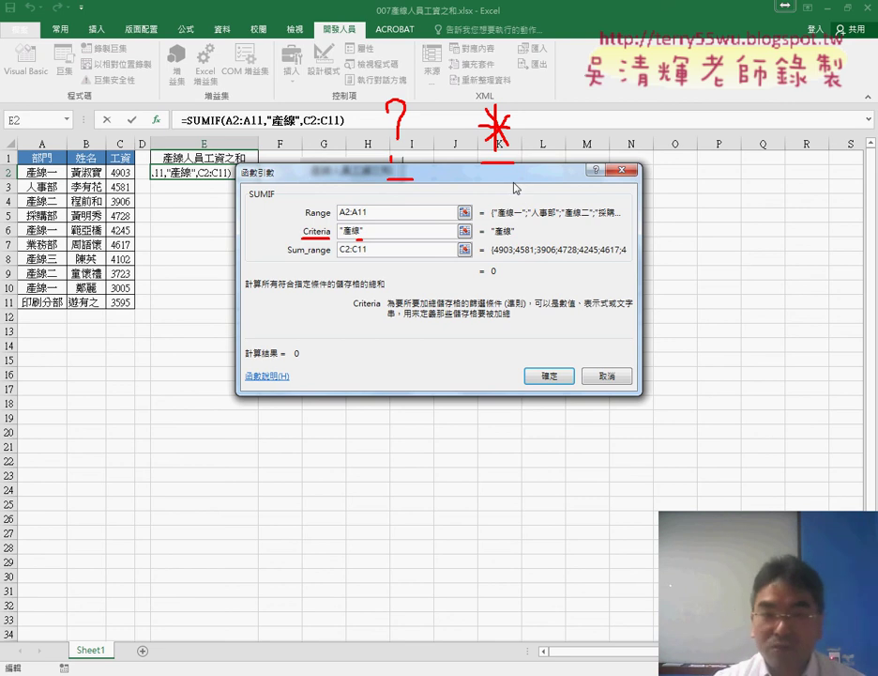
pyautogui.press('Escape')
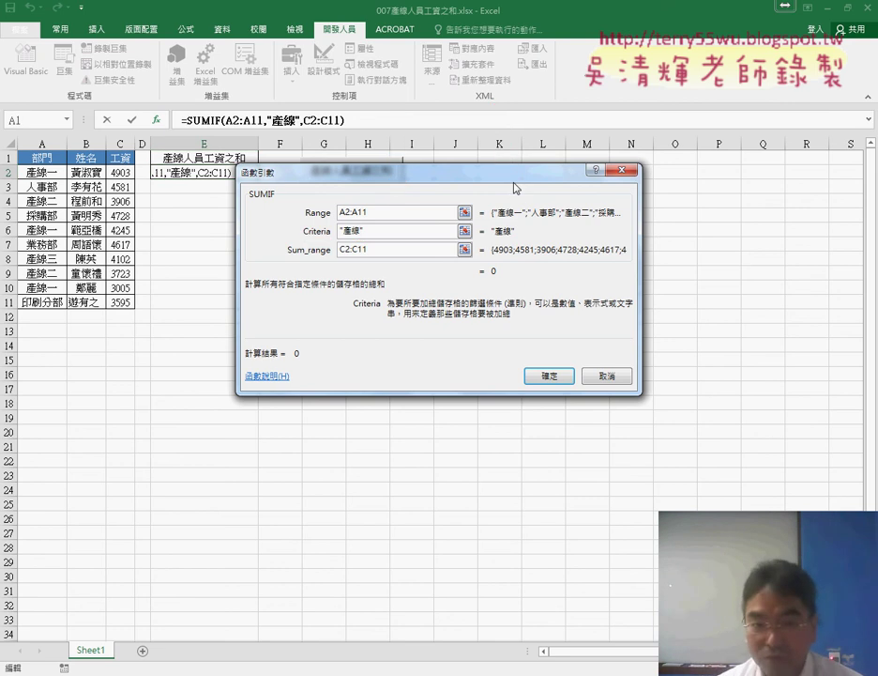
# - Try criteria 產線?? and 產線?, settle on 產線* and confirm the SUMIF, giving 23884
pyautogui.write('?')
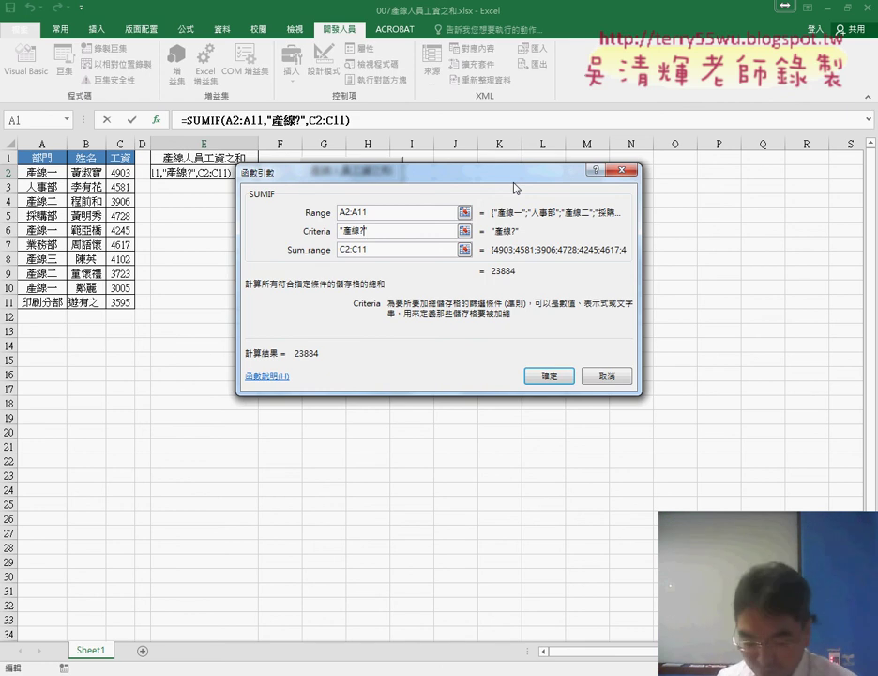
pyautogui.write('?')
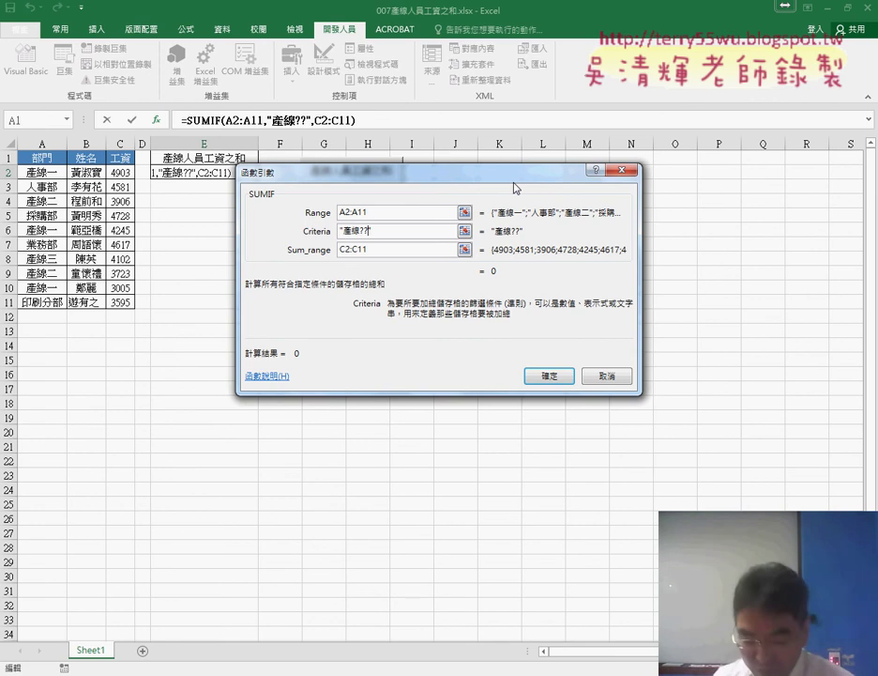
pyautogui.press('BackSpace')
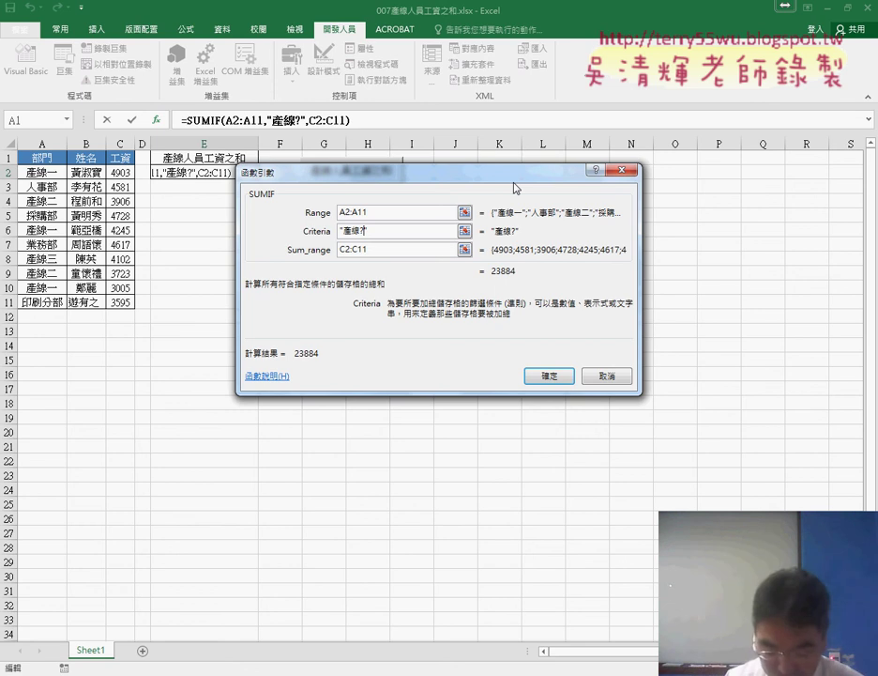
pyautogui.press('BackSpace')
pyautogui.write('*')
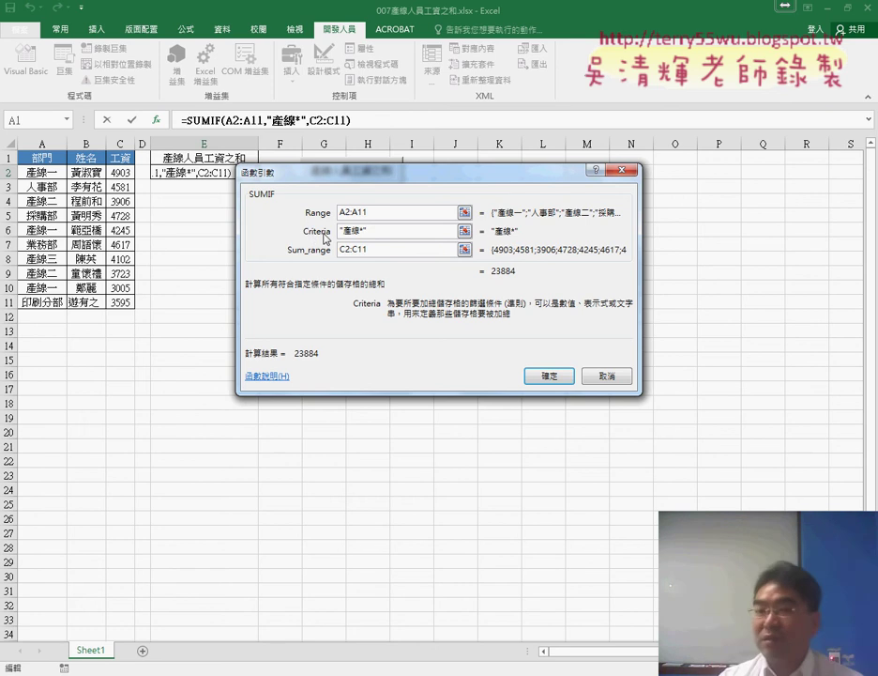
pyautogui.click(542, 377)
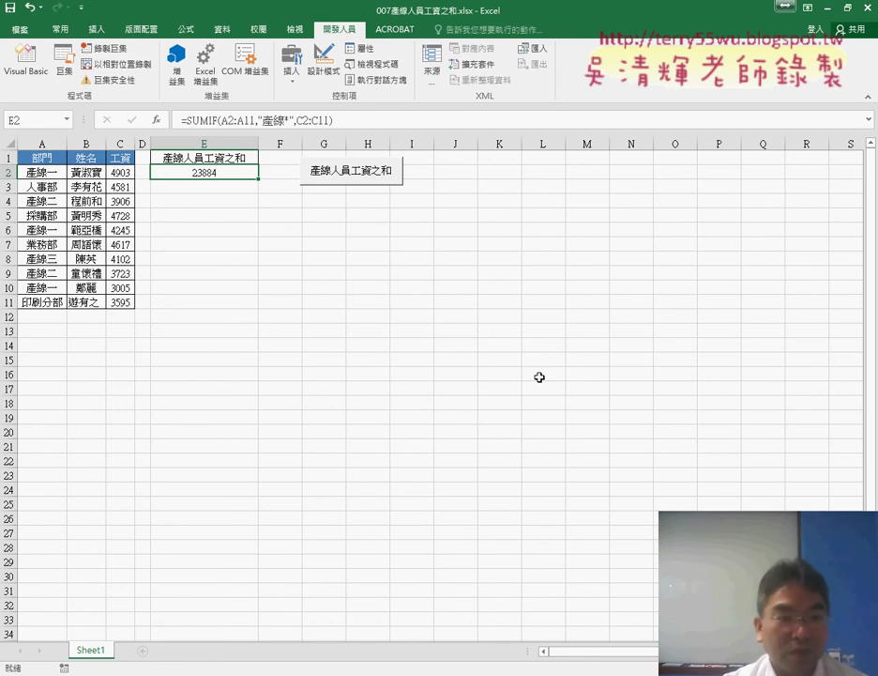
# - Sort the A1:C11 table ascending by 部門, then select E5 back on the 常用 tab
pyautogui.click(121, 173)
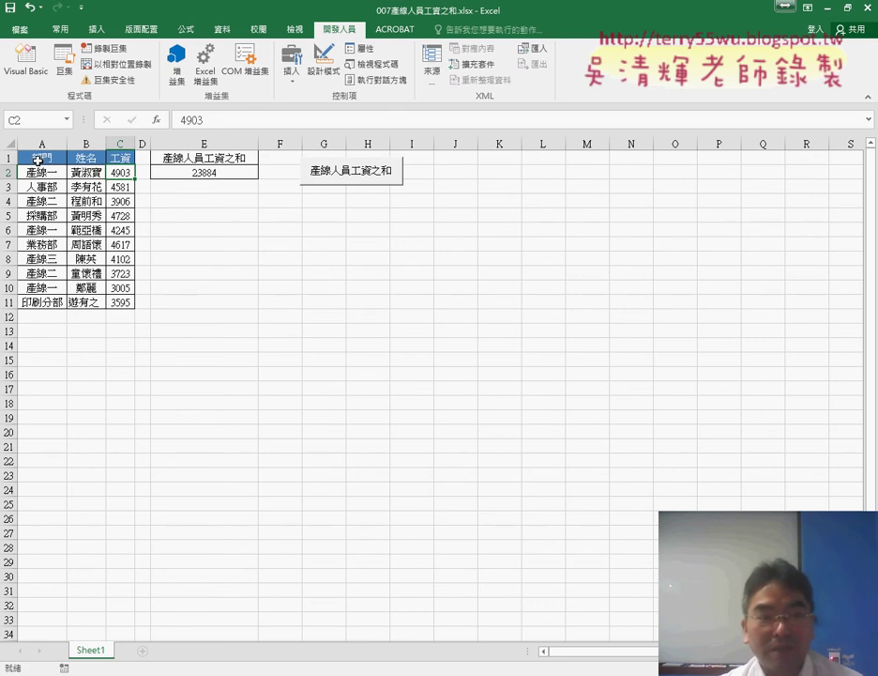
pyautogui.moveTo(37, 161); pyautogui.dragTo(122, 300)
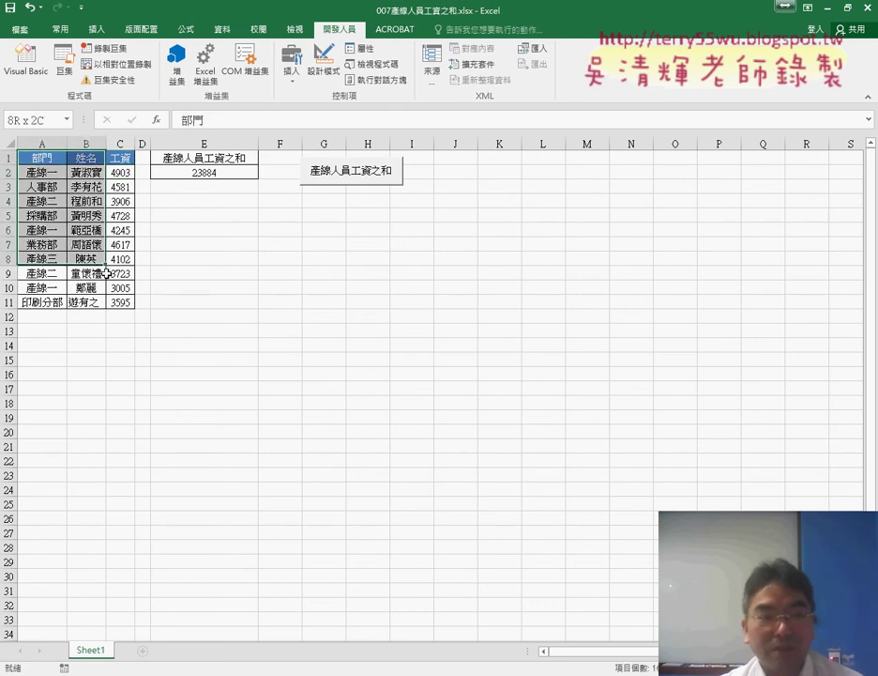
pyautogui.click(222, 29)
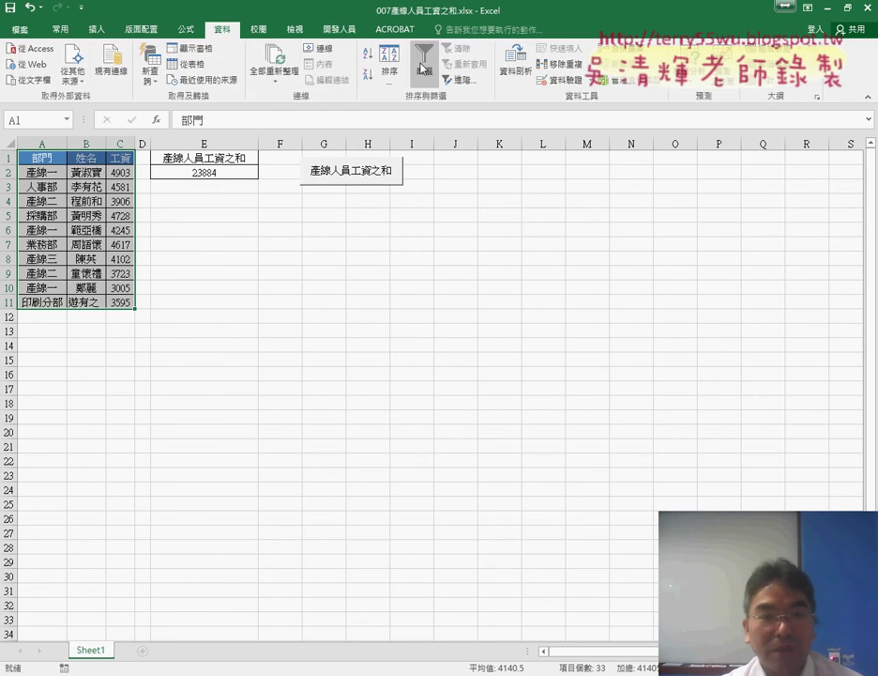
pyautogui.click(385, 75)
pyautogui.click(374, 316)
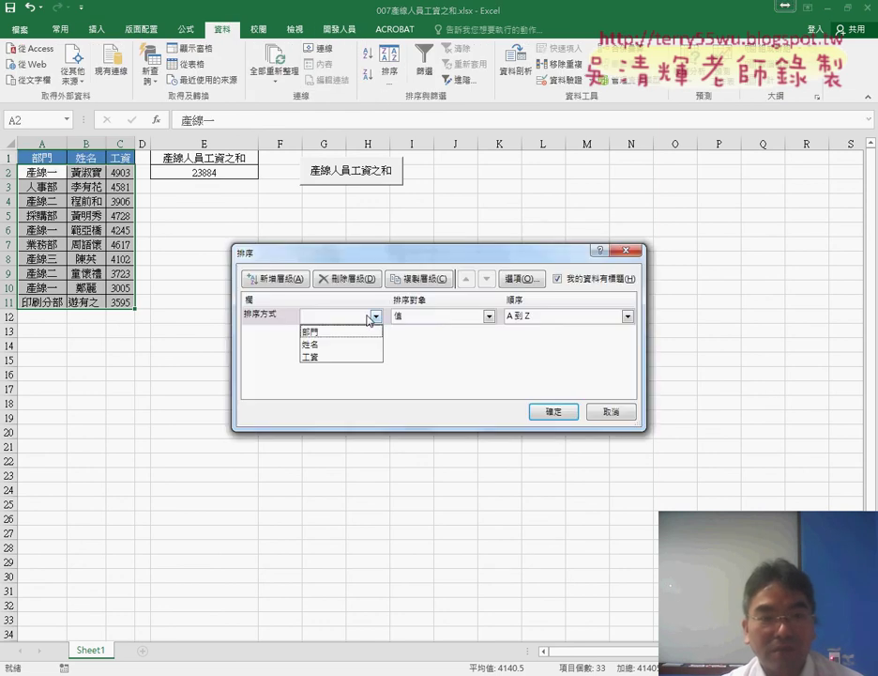
pyautogui.click(366, 332)
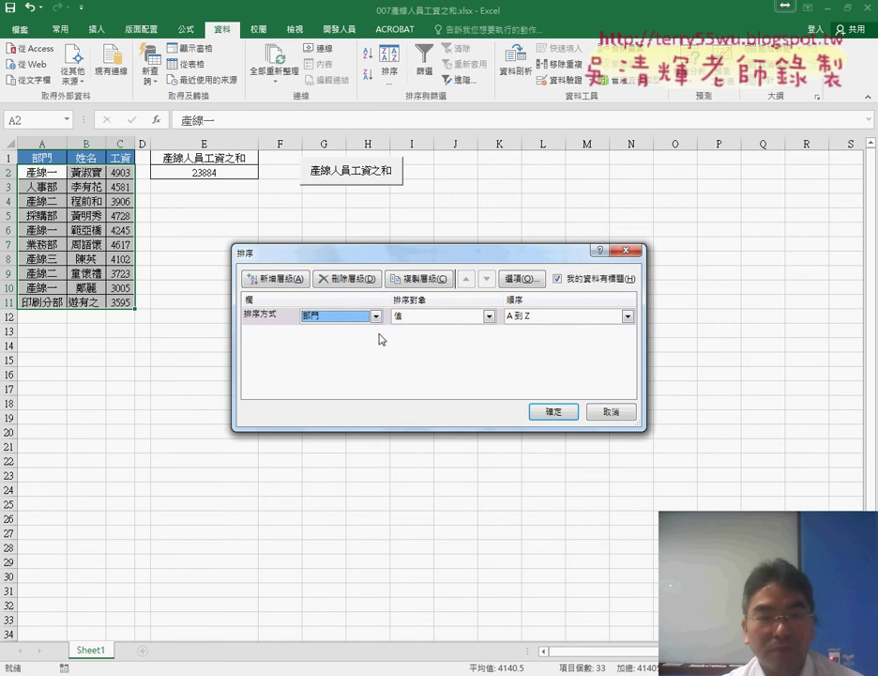
pyautogui.click(554, 411)
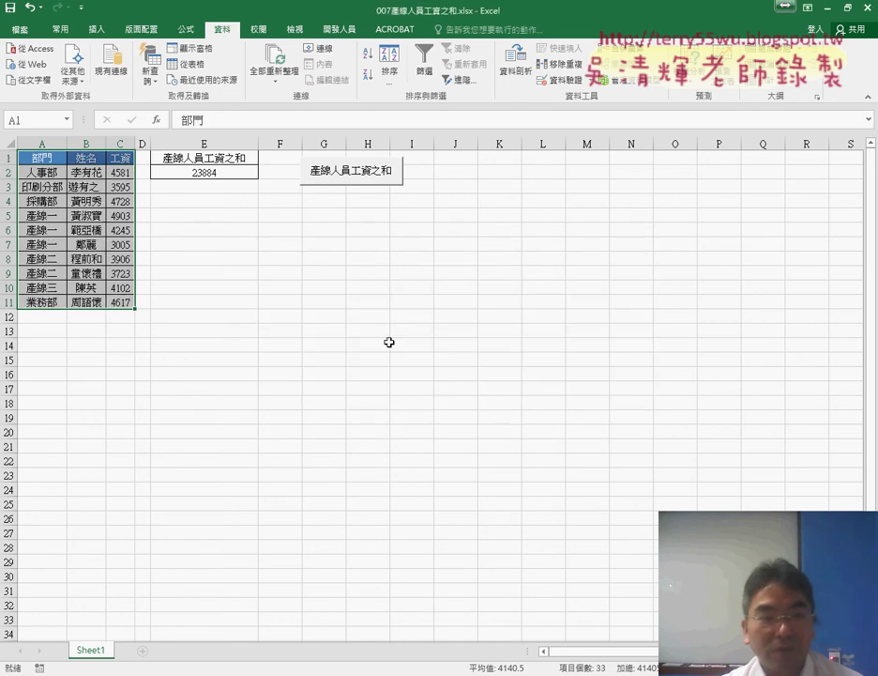
pyautogui.click(169, 216)
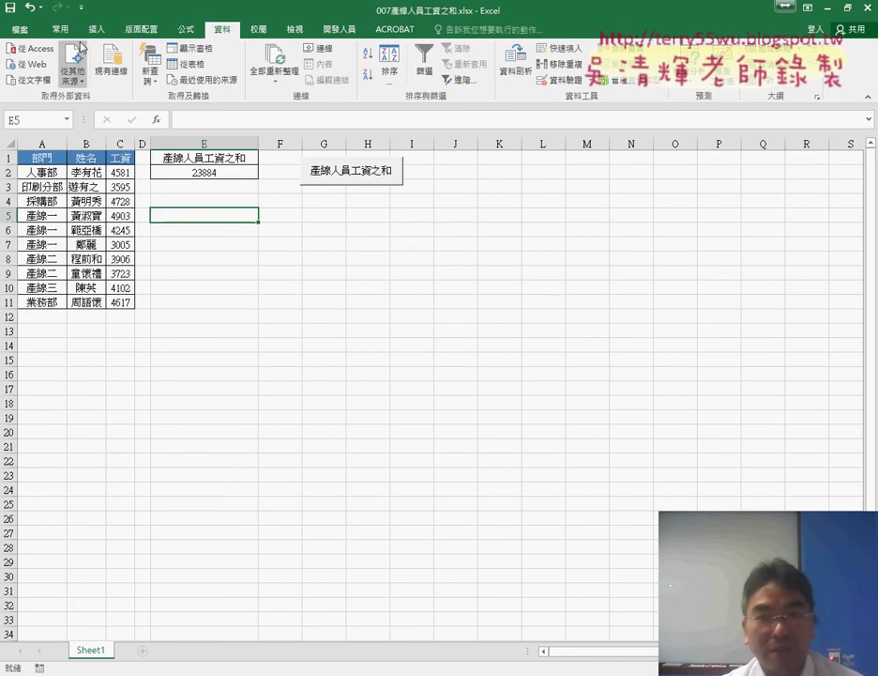
pyautogui.click(60, 30)
# - AutoSum C5:C10 in E5 to confirm 23884, then undo to the original row order and select E2
pyautogui.hotkey('alt', '=')
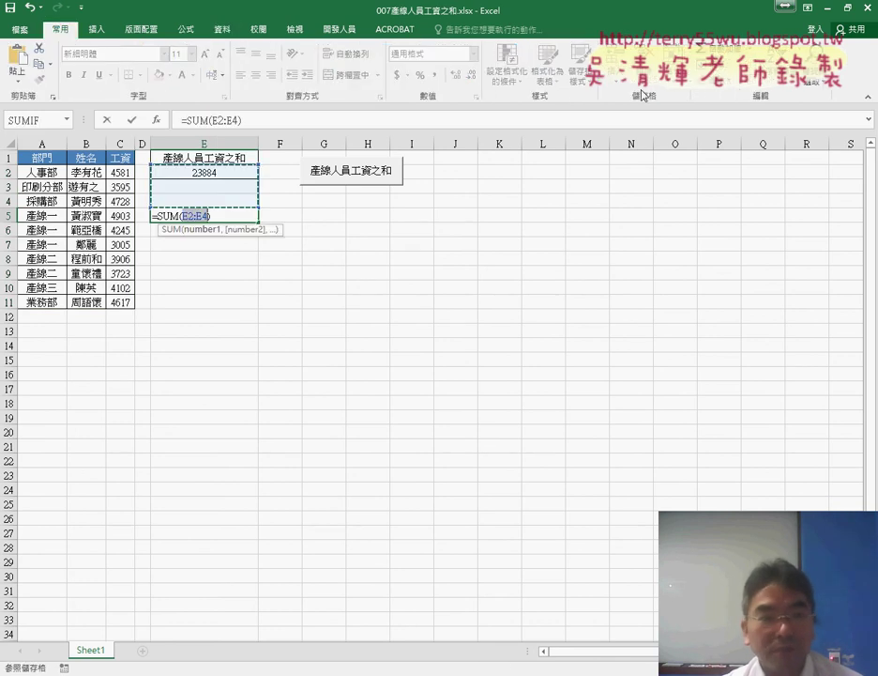
pyautogui.moveTo(117, 217); pyautogui.dragTo(120, 288)
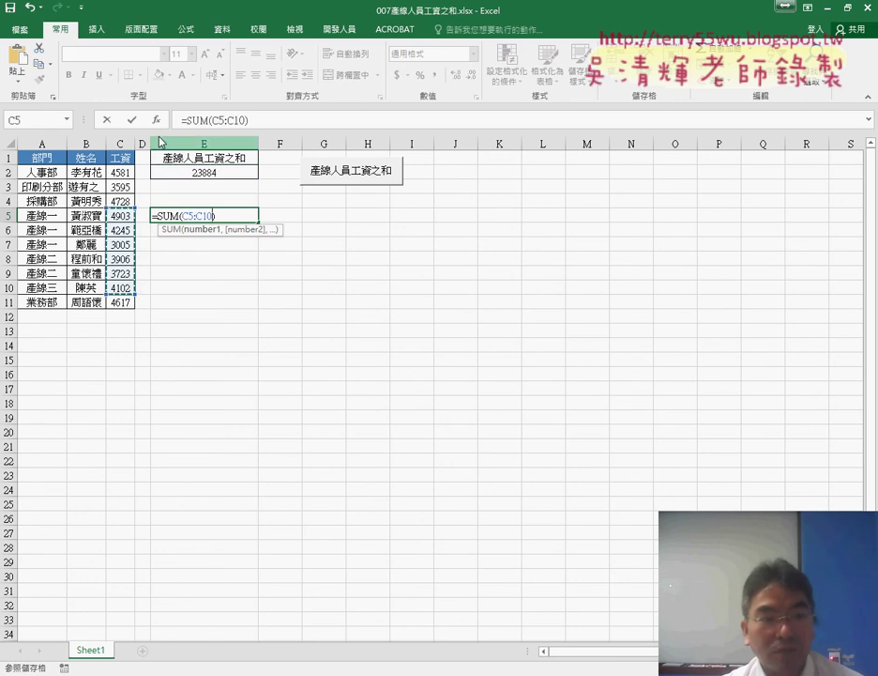
pyautogui.click(132, 119)
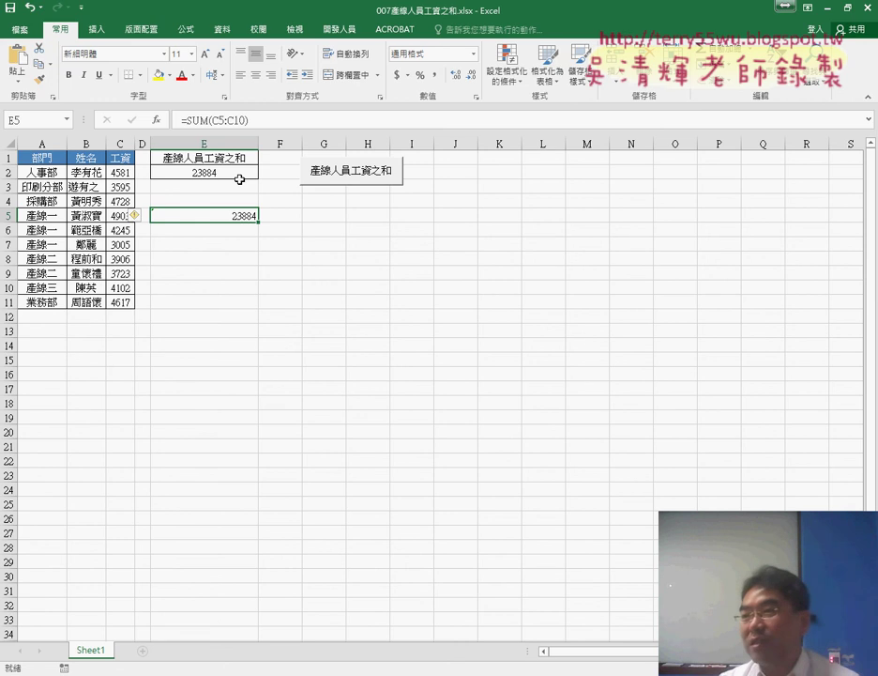
pyautogui.hotkey('ctrl', 'z')
pyautogui.hotkey('ctrl', 'z')
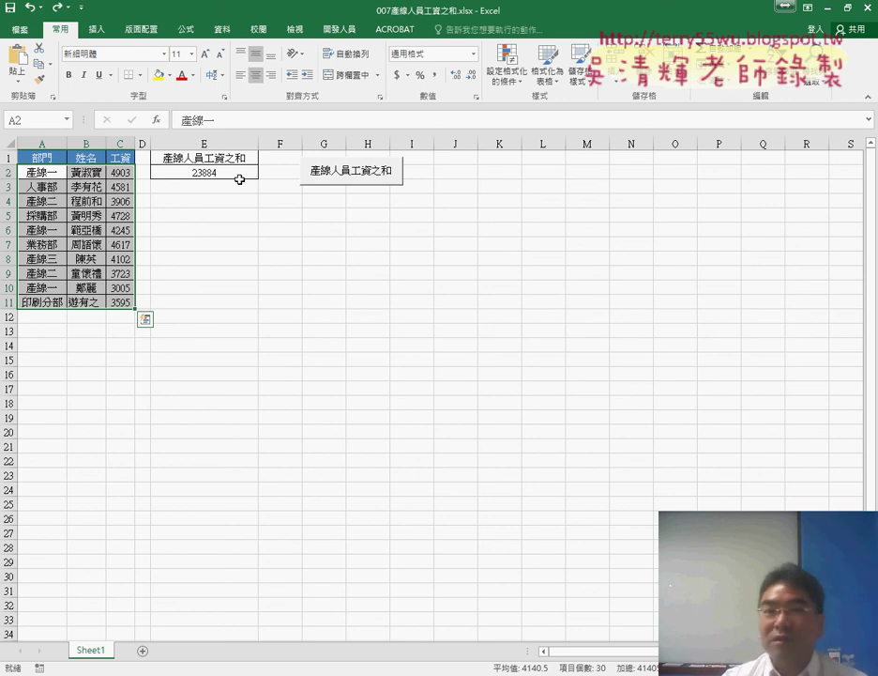
pyautogui.click(239, 172)
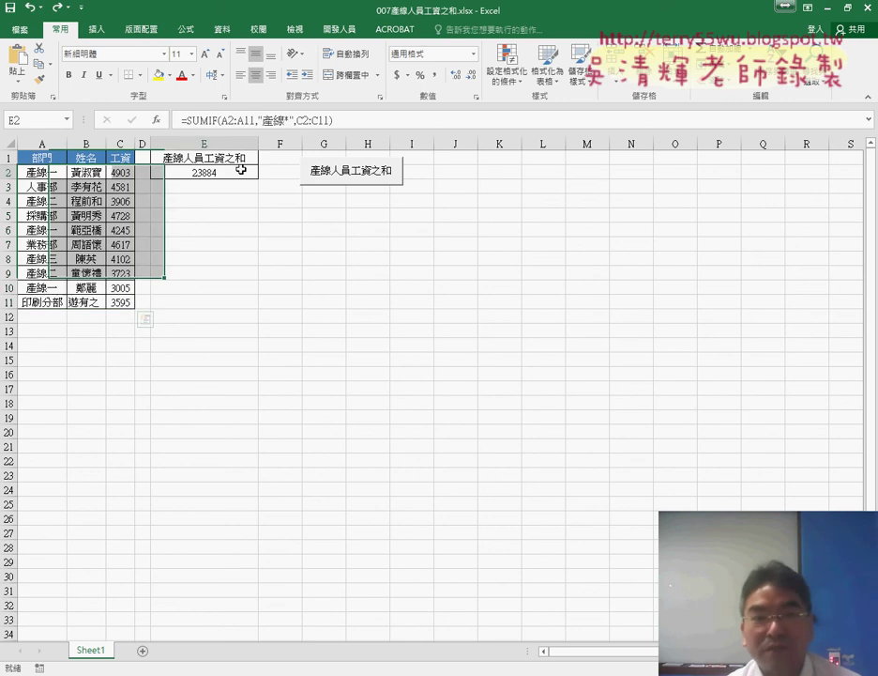
# - Replace 產線* with 產線? in E2's SUMIF formula, still returning 23884
pyautogui.moveTo(260, 119); pyautogui.dragTo(290, 119)
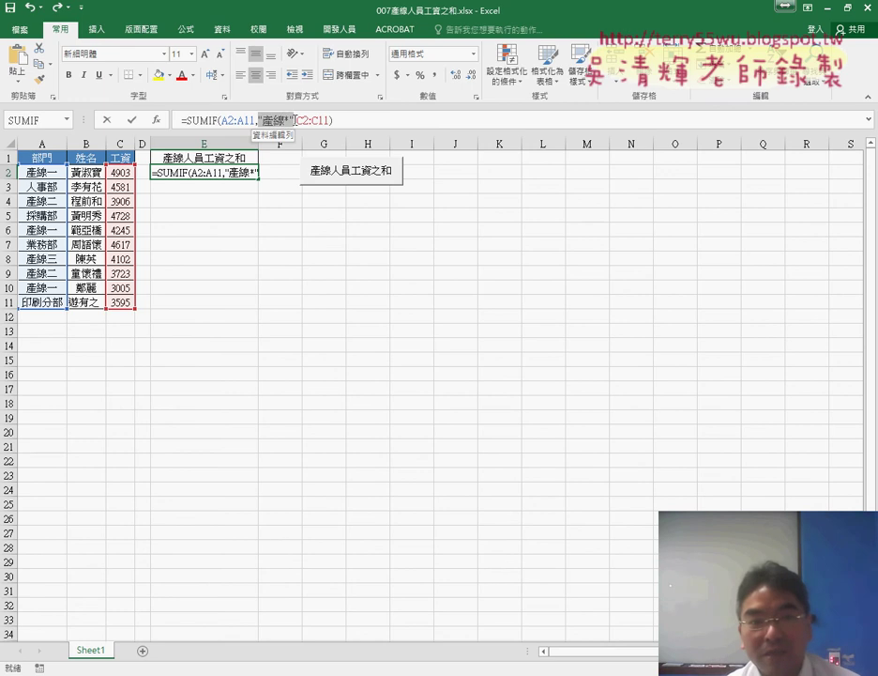
pyautogui.write('?')
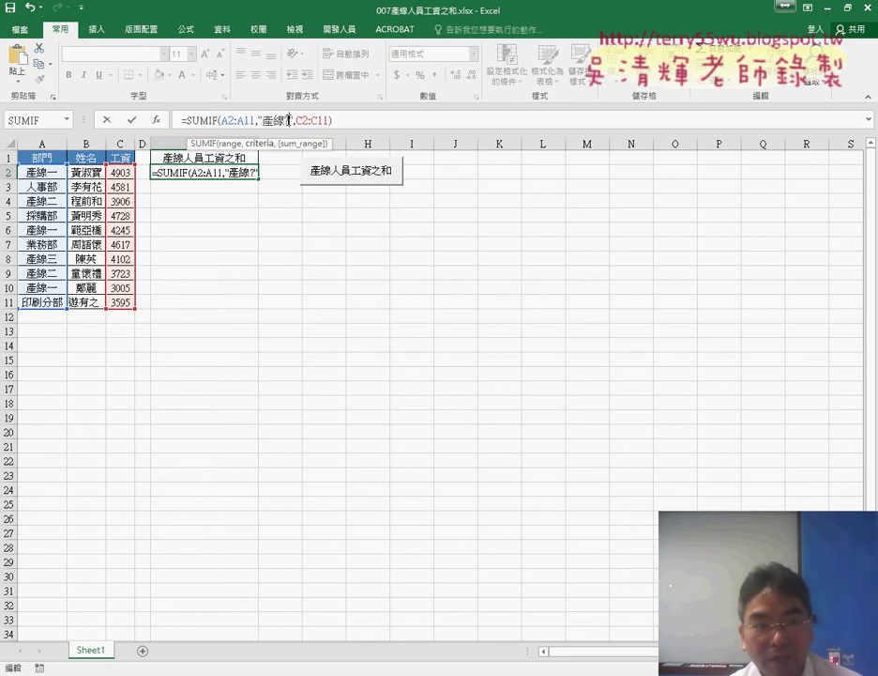
pyautogui.click(131, 122)
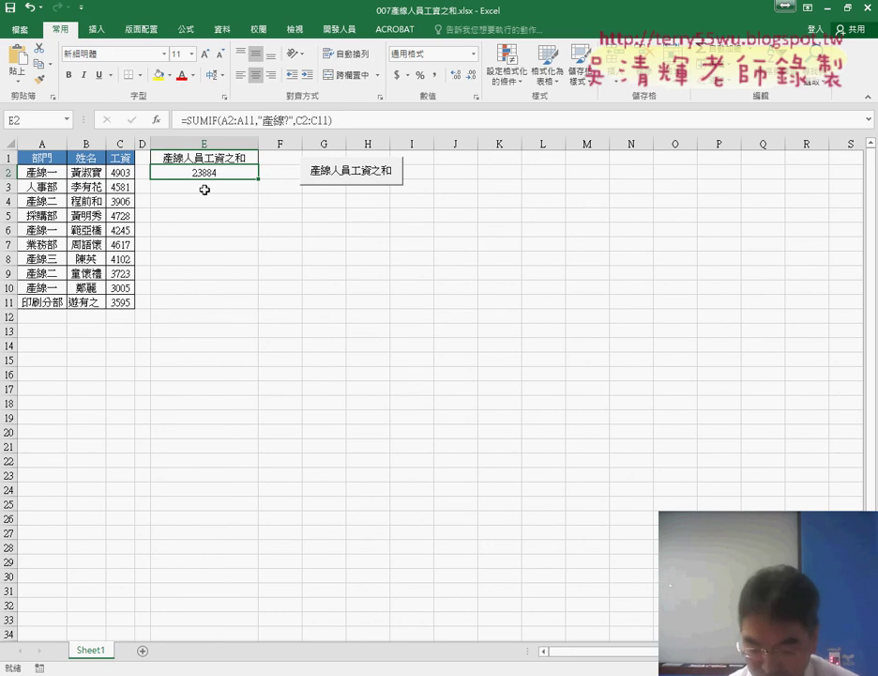
# - Delete E2's formula and run the 產線人員工資之和 button macro to refill 23884
pyautogui.press('Delete')
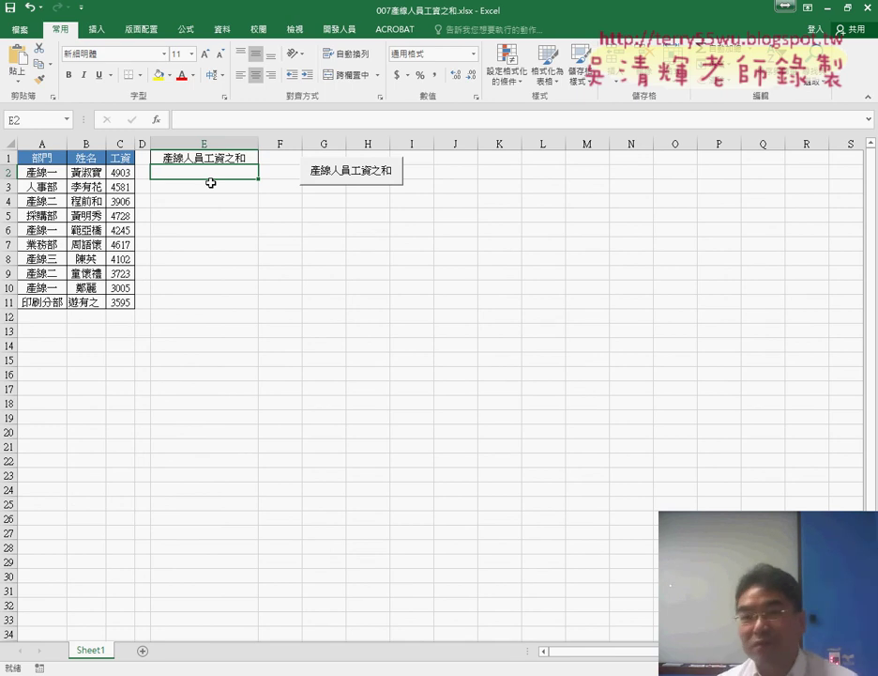
pyautogui.click(373, 179)
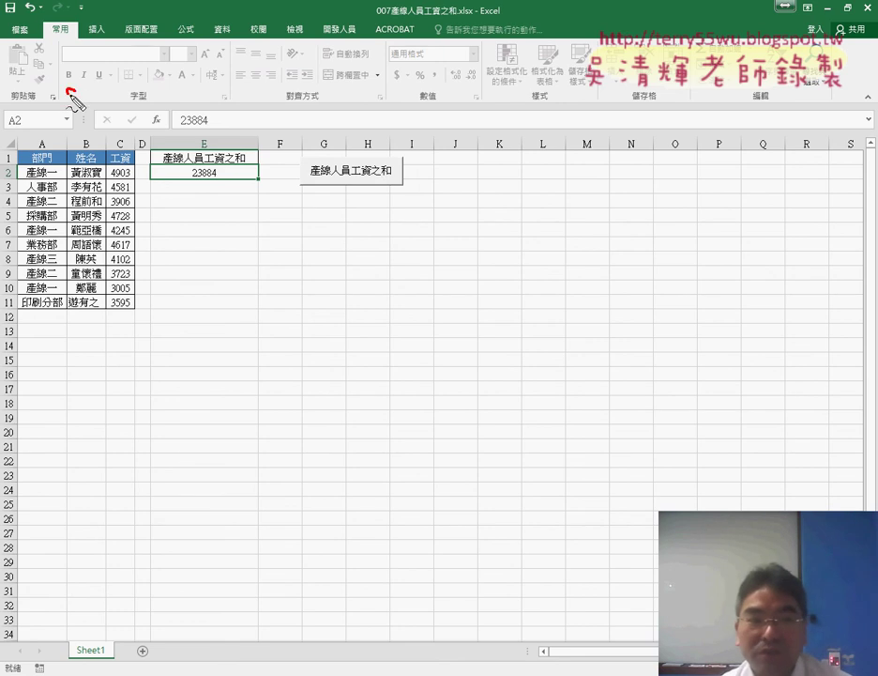
pyautogui.moveTo(70, 93)
pyautogui.mouseDown()
pyautogui.moveTo(144, 89)
pyautogui.moveTo(151, 109)
pyautogui.moveTo(156, 86)
pyautogui.mouseUp()
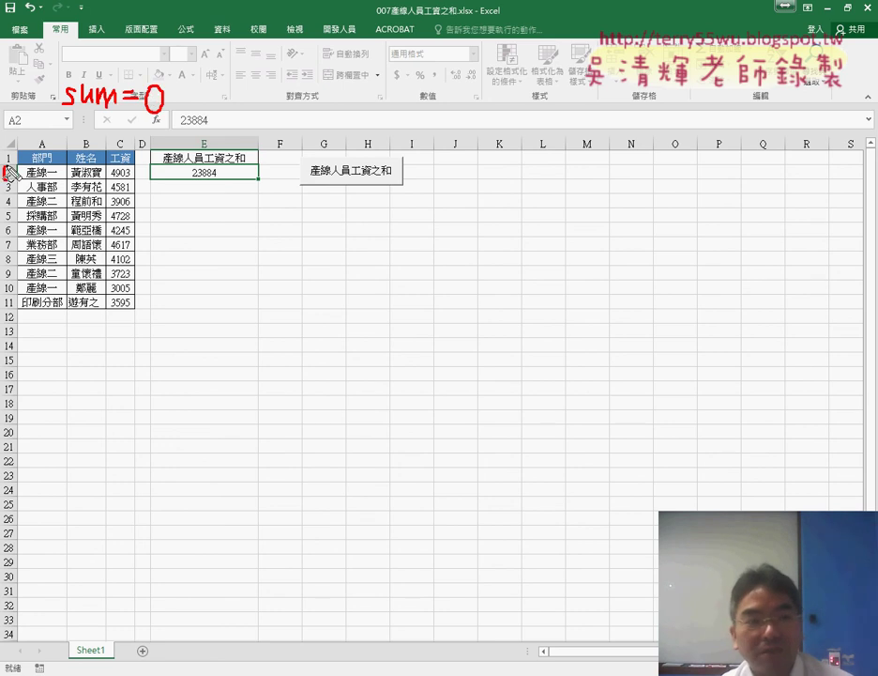
pyautogui.moveTo(11, 172); pyautogui.dragTo(13, 187)
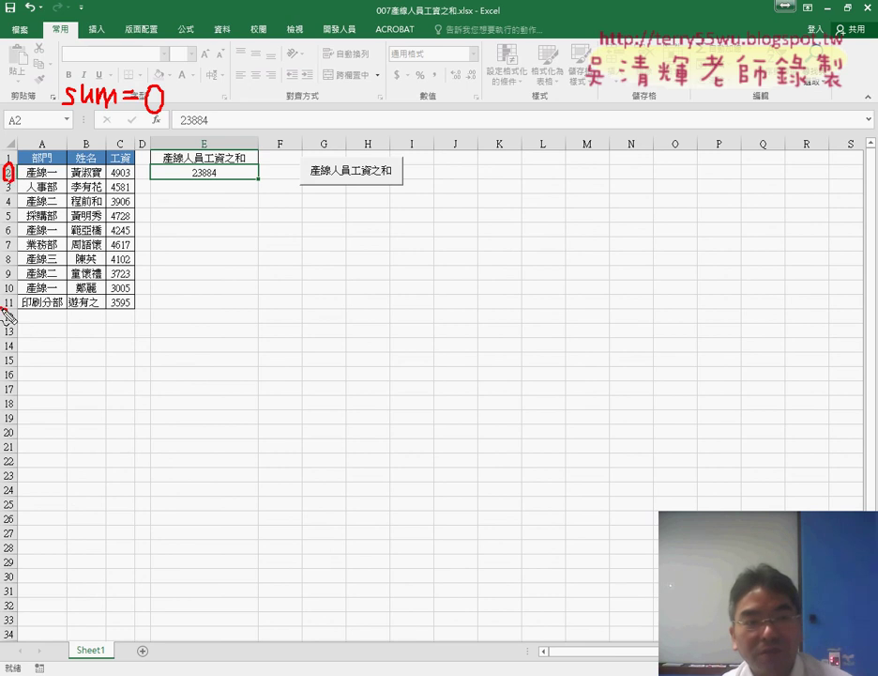
pyautogui.moveTo(13, 295); pyautogui.dragTo(11, 312)
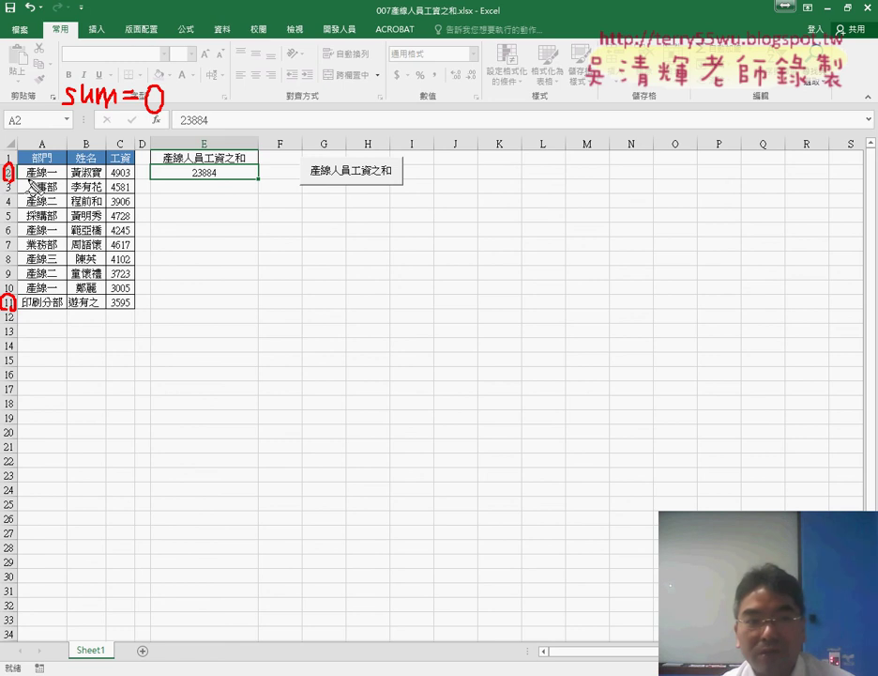
pyautogui.moveTo(31, 179); pyautogui.dragTo(56, 179)
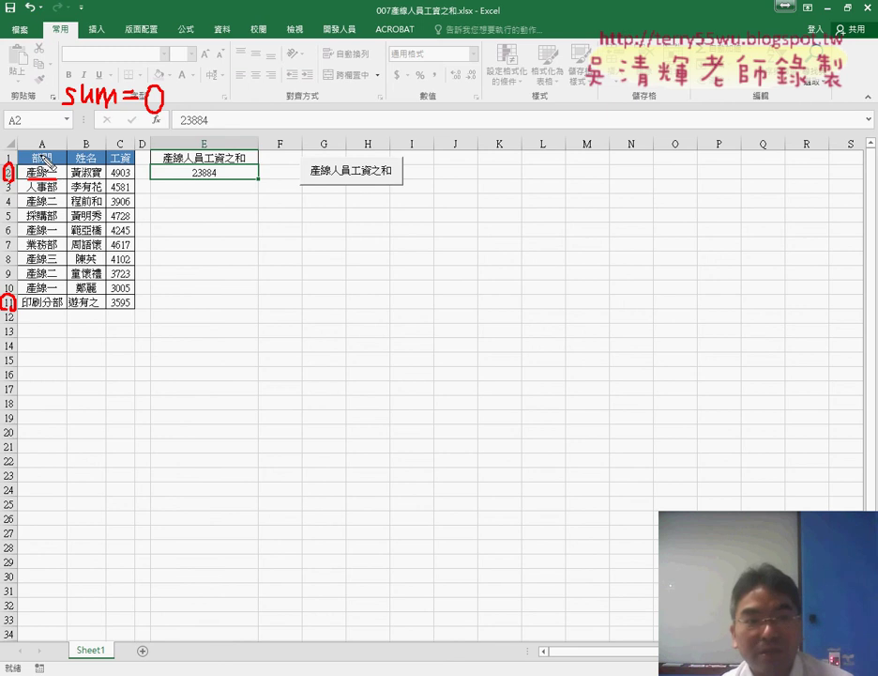
pyautogui.moveTo(41, 135); pyautogui.dragTo(46, 155)
pyautogui.moveTo(122, 135)
pyautogui.mouseDown()
pyautogui.moveTo(116, 150)
pyautogui.moveTo(133, 192)
pyautogui.mouseUp()
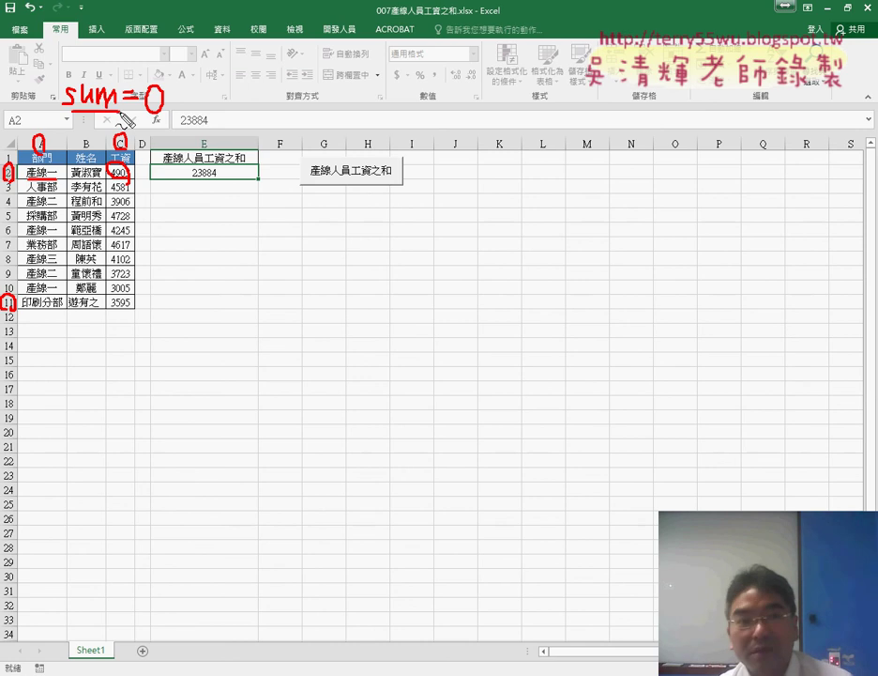
pyautogui.moveTo(180, 200)
pyautogui.mouseDown()
pyautogui.moveTo(172, 216)
pyautogui.moveTo(216, 215)
pyautogui.moveTo(241, 199)
pyautogui.mouseUp()
pyautogui.moveTo(228, 210)
pyautogui.mouseDown()
pyautogui.moveTo(281, 216)
pyautogui.moveTo(291, 203)
pyautogui.moveTo(301, 218)
pyautogui.moveTo(325, 206)
pyautogui.moveTo(316, 217)
pyautogui.mouseUp()
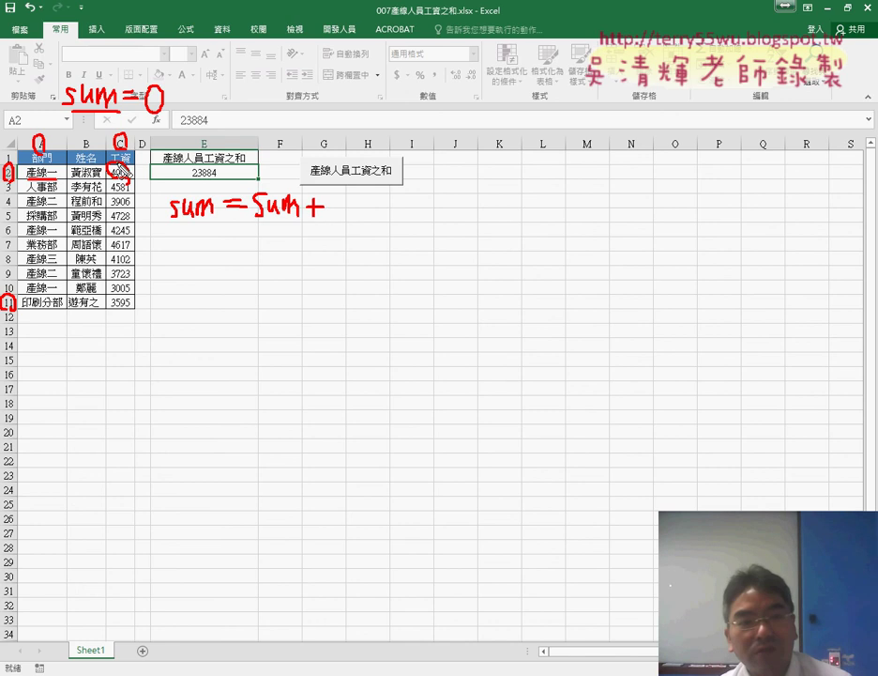
pyautogui.moveTo(120, 143); pyautogui.dragTo(118, 137)
pyautogui.moveTo(333, 197)
pyautogui.mouseDown()
pyautogui.moveTo(331, 219)
pyautogui.moveTo(412, 223)
pyautogui.mouseUp()
pyautogui.moveTo(419, 216)
pyautogui.mouseDown()
pyautogui.moveTo(433, 227)
pyautogui.moveTo(439, 212)
pyautogui.mouseUp()
pyautogui.moveTo(446, 202); pyautogui.dragTo(454, 227)
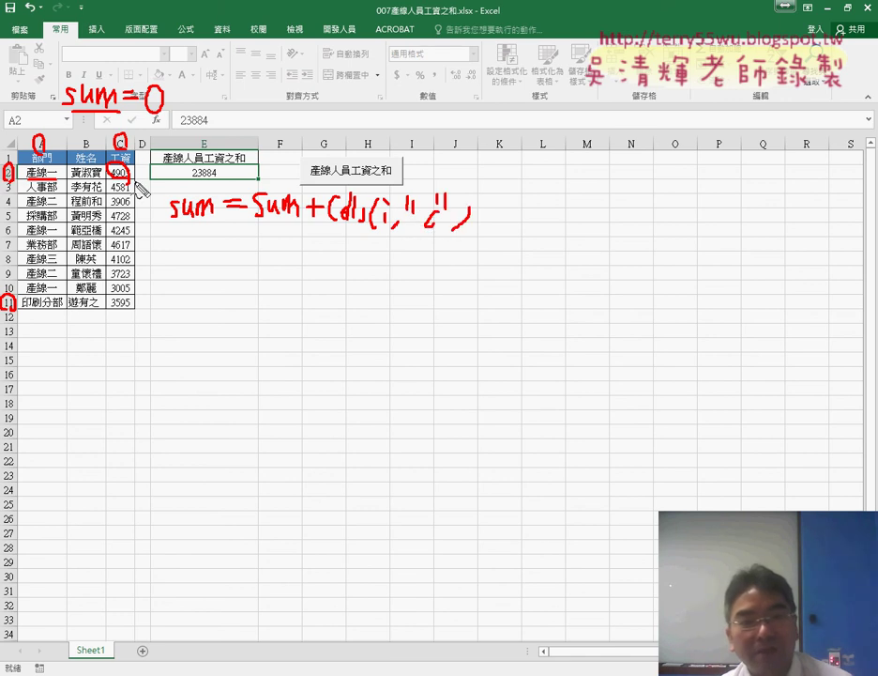
pyautogui.moveTo(350, 240); pyautogui.dragTo(457, 243)
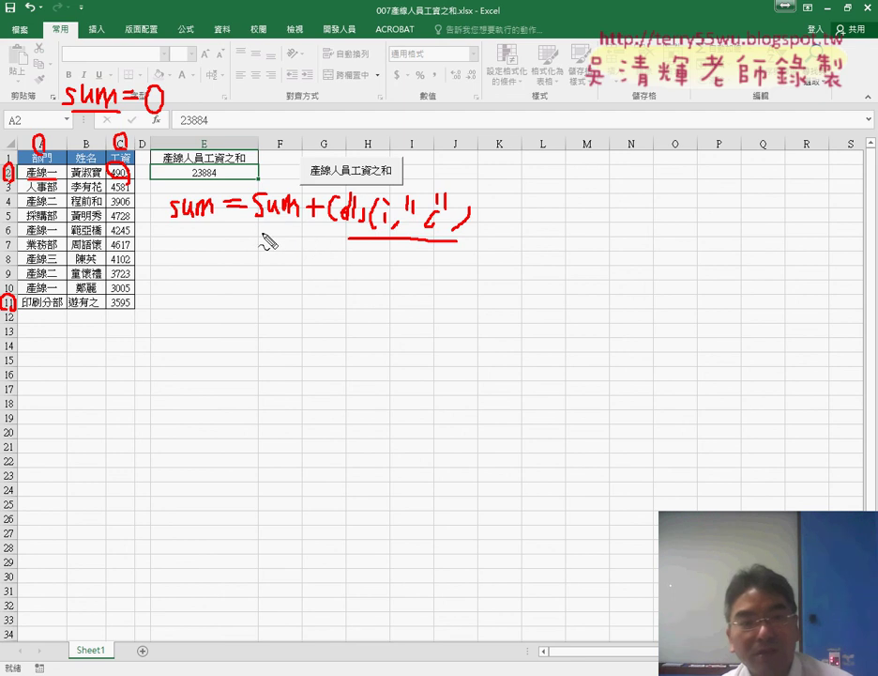
pyautogui.moveTo(256, 228)
pyautogui.mouseDown()
pyautogui.moveTo(305, 228)
pyautogui.moveTo(217, 247)
pyautogui.moveTo(223, 241)
pyautogui.mouseUp()
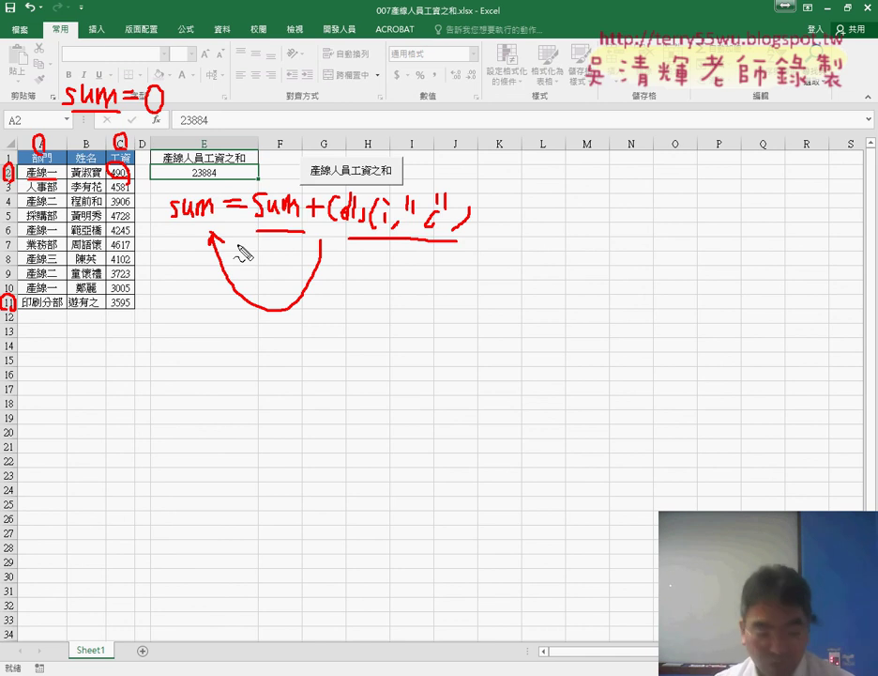
# - Open the empty Public Sub 產線人員工資之和 in Module1 from the sheet's sum button
pyautogui.press('Escape')
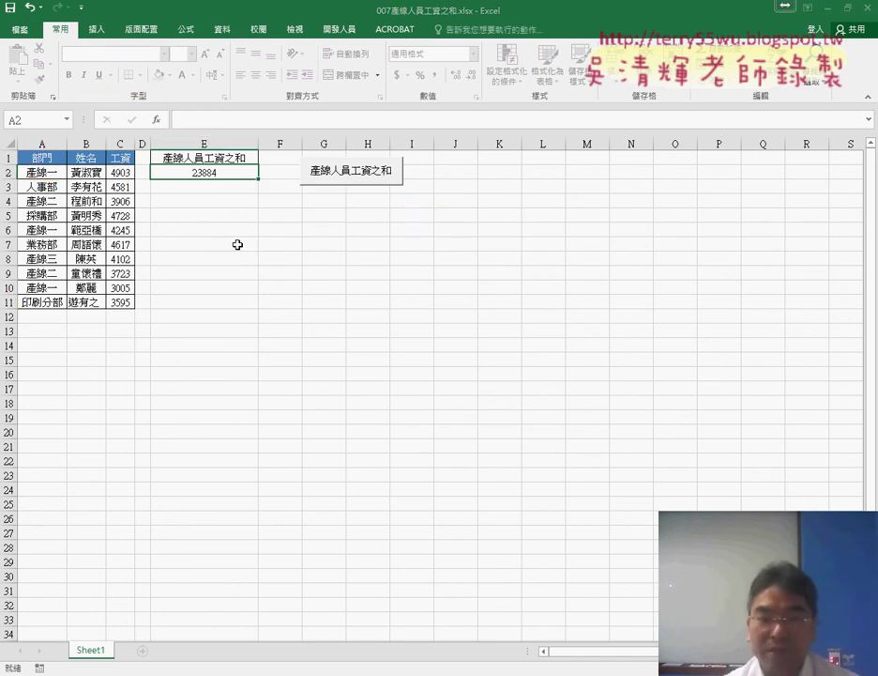
pyautogui.rightClick(380, 180)
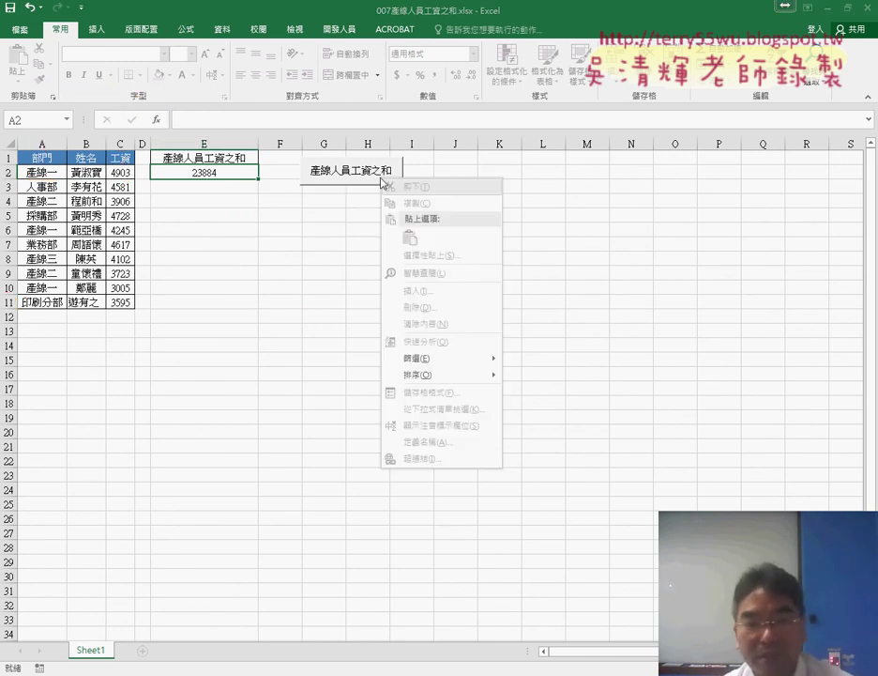
pyautogui.click(372, 173)
pyautogui.rightClick(369, 172)
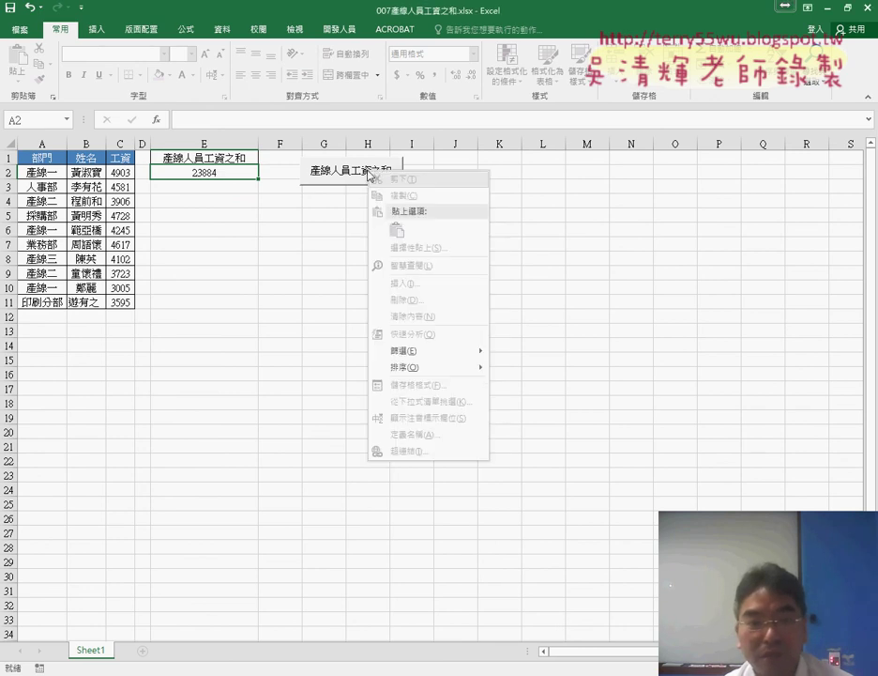
pyautogui.click(340, 214)
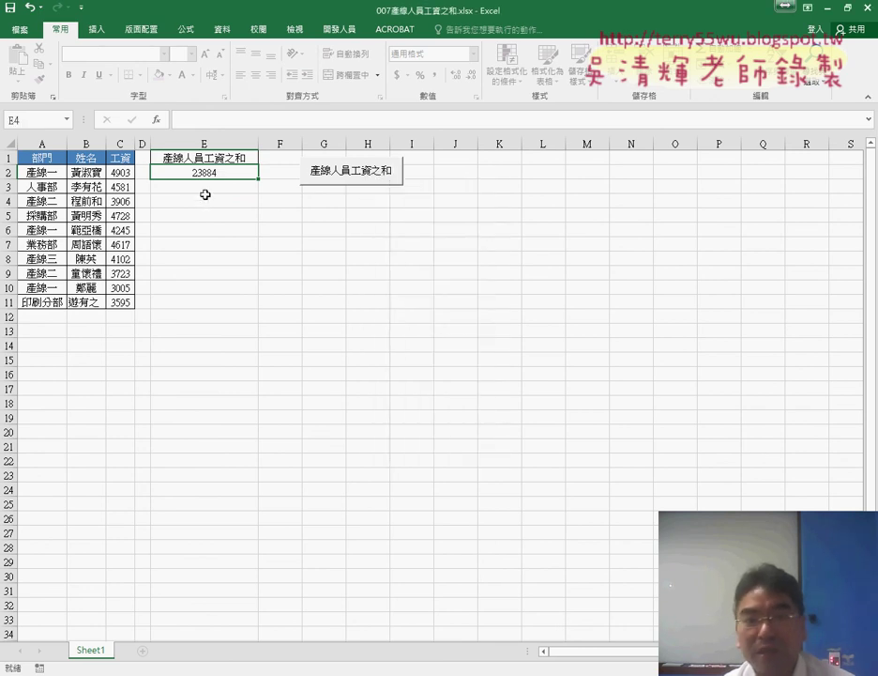
pyautogui.click(369, 178)
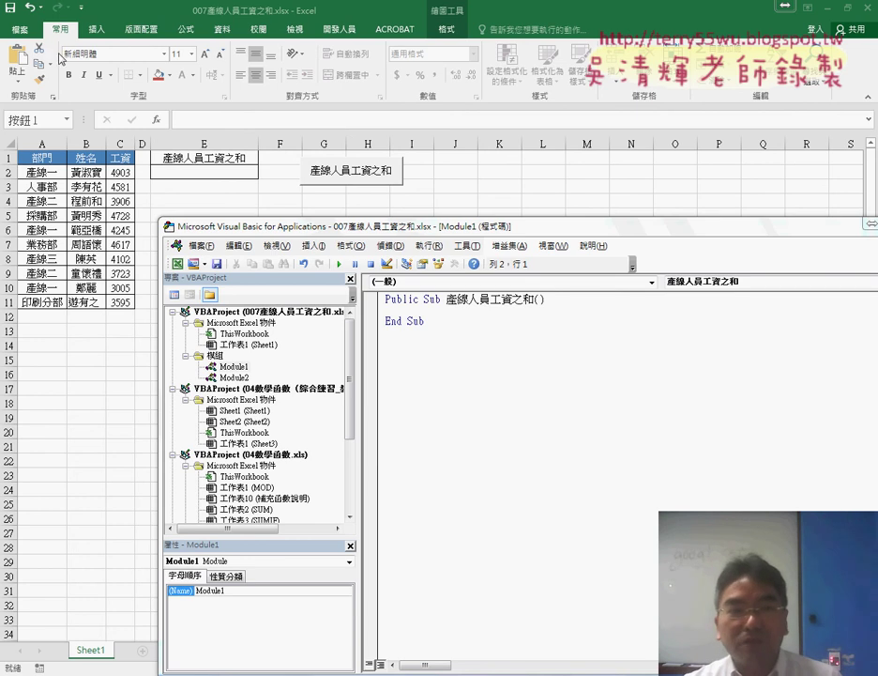
# - Reopen the VBA editor from the Developer tab, move it higher and widen the project list
pyautogui.click(335, 42)
pyautogui.click(340, 29)
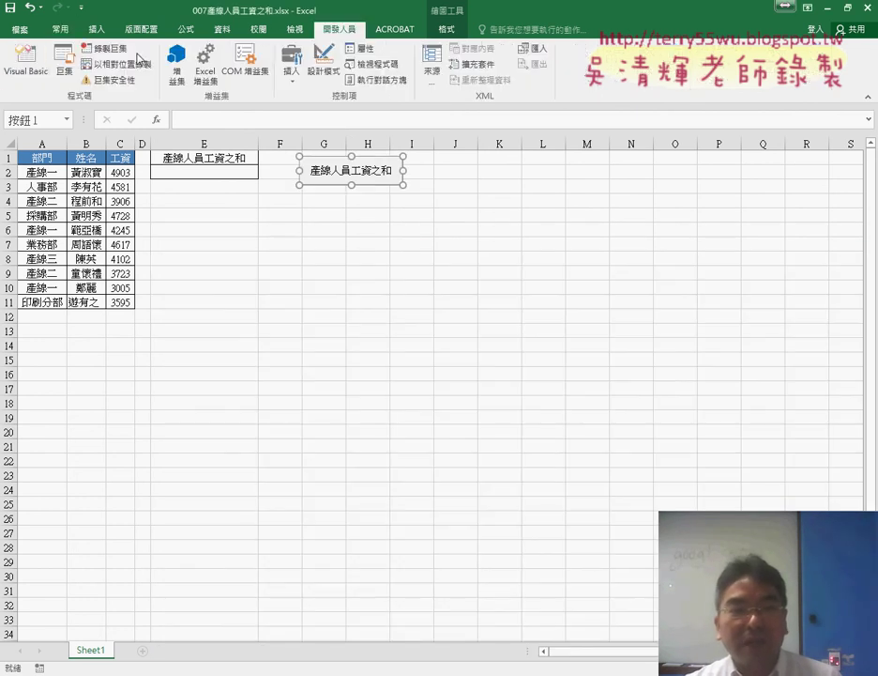
pyautogui.click(22, 49)
pyautogui.moveTo(294, 234); pyautogui.dragTo(282, 150)
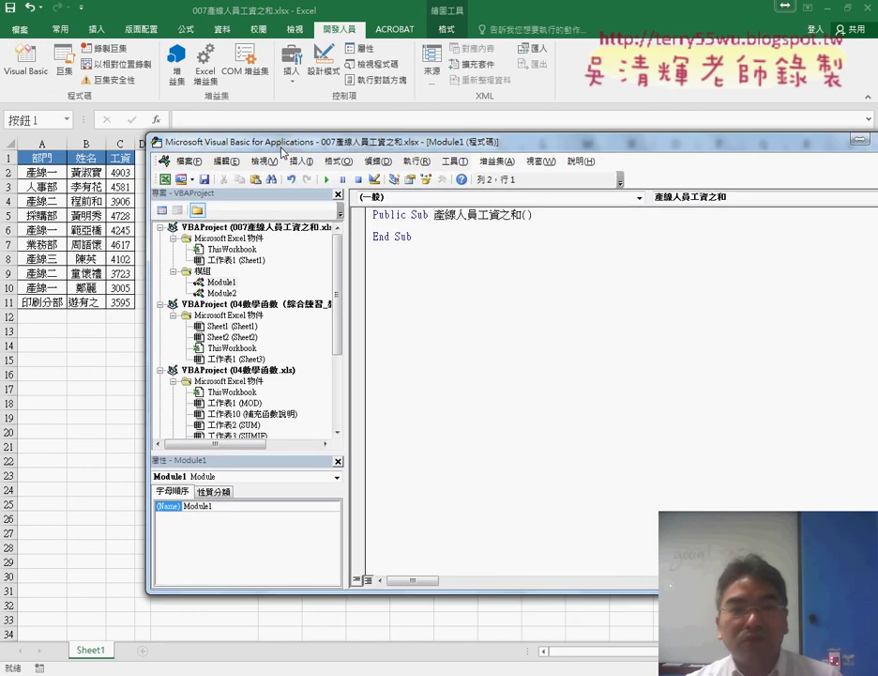
pyautogui.click(222, 282)
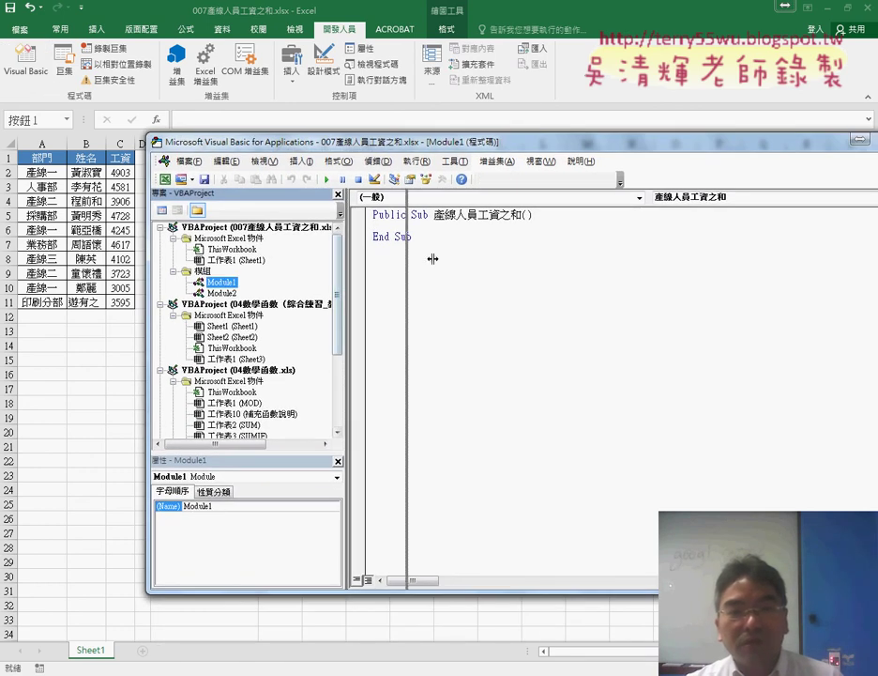
pyautogui.moveTo(347, 263); pyautogui.dragTo(434, 259)
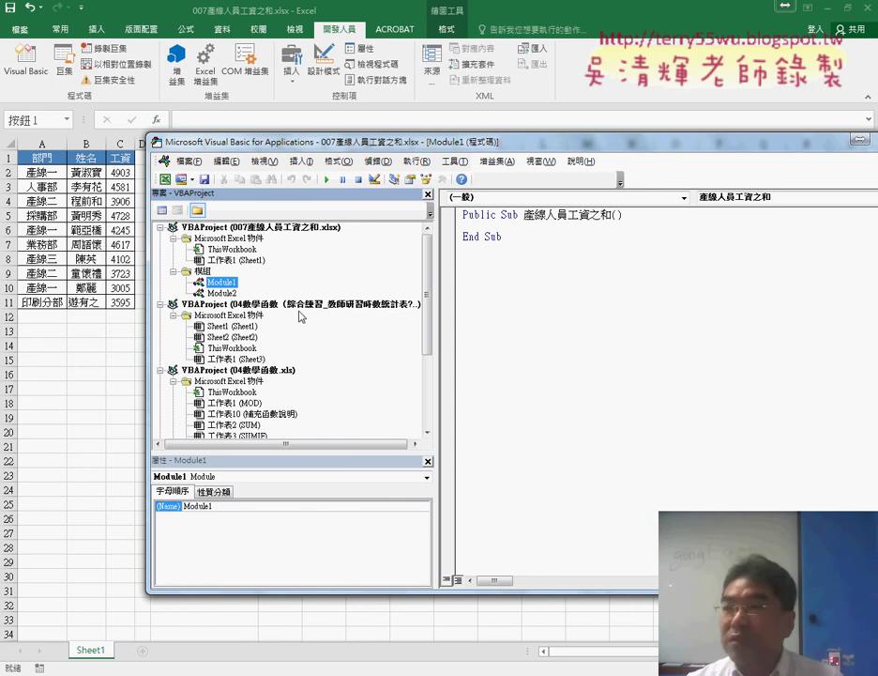
# - Browse the open projects, collapse the 007 project and bring up options for 04數學函數.xls
pyautogui.press('Home')
pyautogui.click(261, 305)
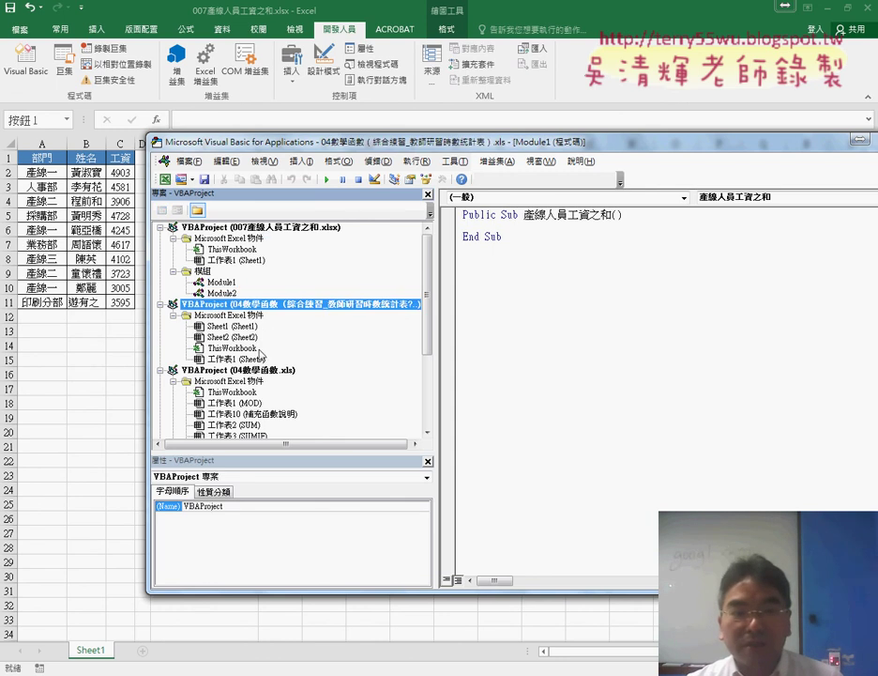
pyautogui.click(244, 368)
pyautogui.click(281, 304)
pyautogui.click(283, 228)
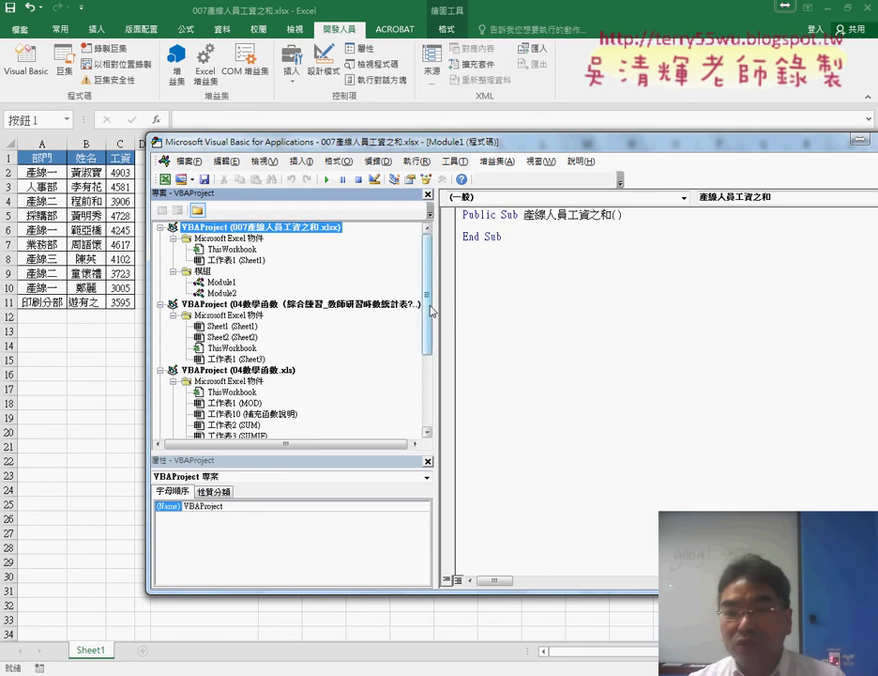
pyautogui.moveTo(447, 304); pyautogui.dragTo(418, 308)
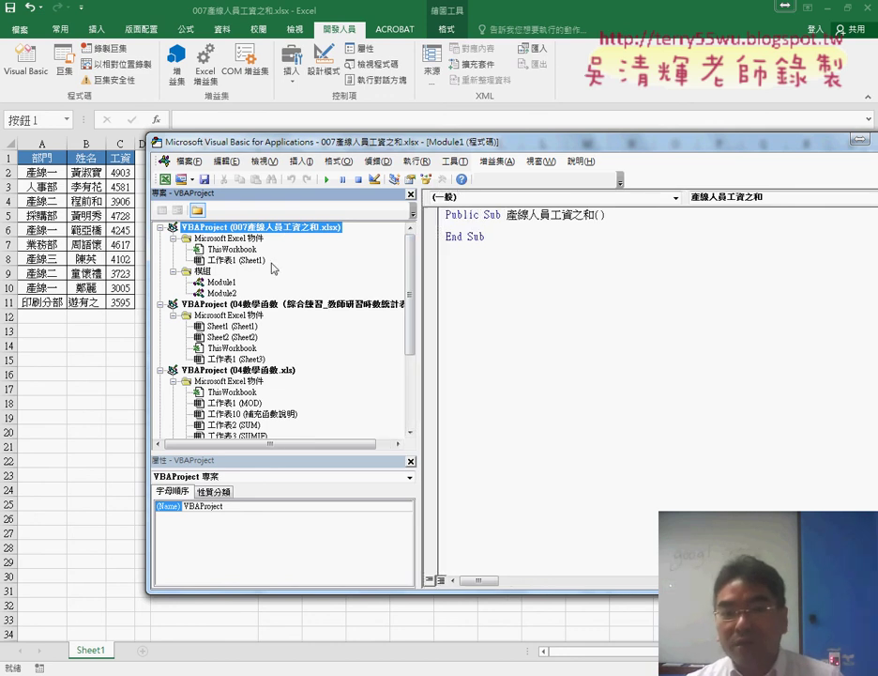
pyautogui.click(160, 228)
pyautogui.rightClick(247, 238)
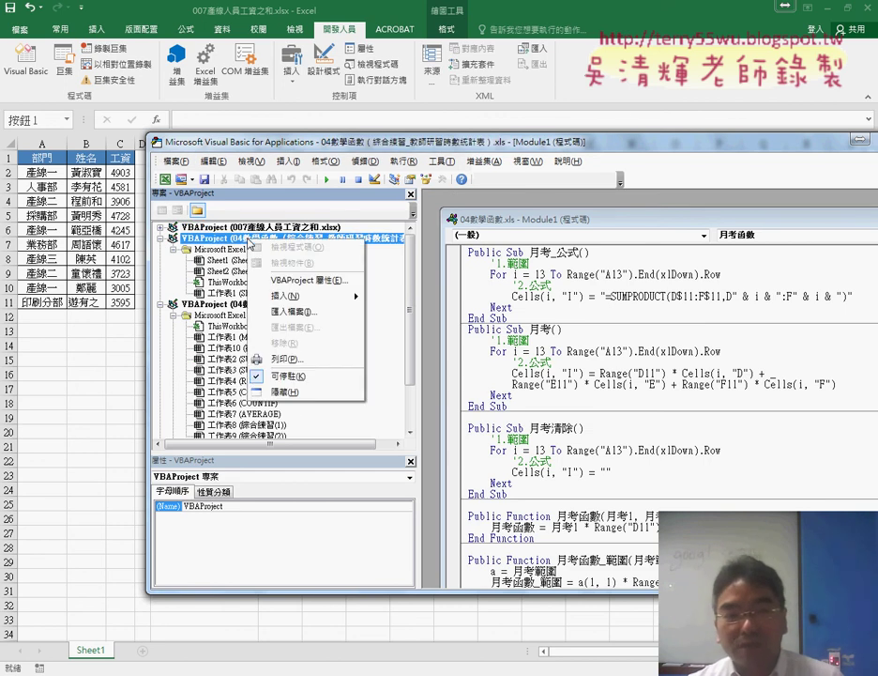
# - Open 04數學函數.xls Module1 to show its 月考 macros, then scroll the project tree to the top
pyautogui.doubleClick(492, 227)
pyautogui.scroll(-1, 291, 376)
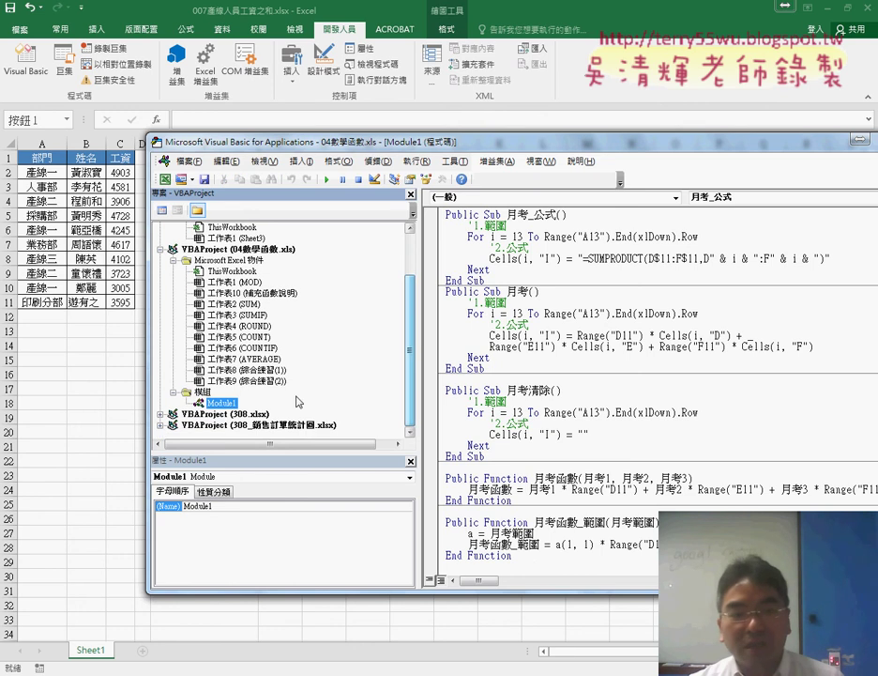
pyautogui.click(484, 570)
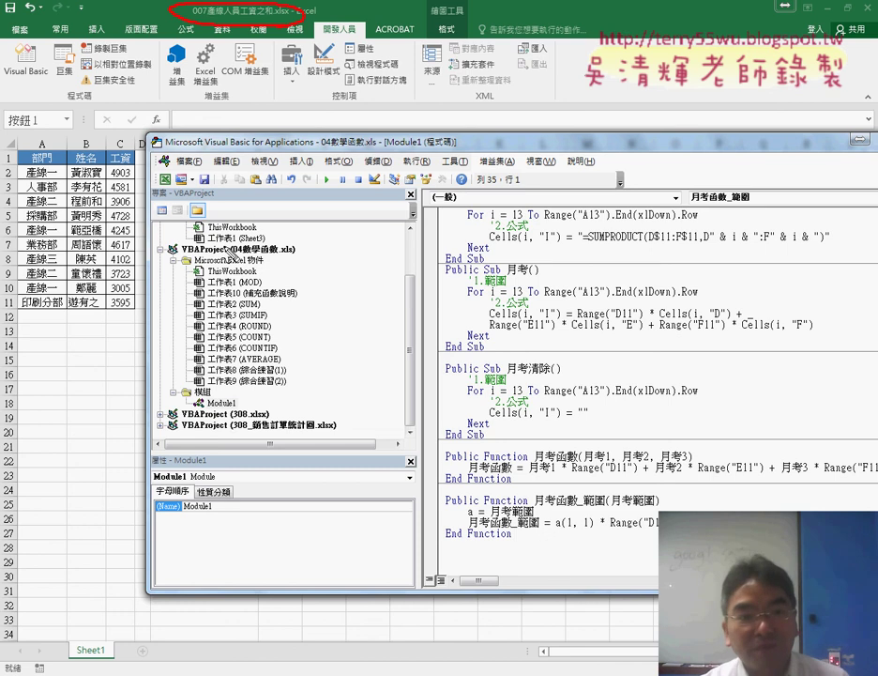
pyautogui.moveTo(272, 246)
pyautogui.mouseDown()
pyautogui.moveTo(252, 240)
pyautogui.moveTo(272, 225)
pyautogui.moveTo(266, 51)
pyautogui.mouseUp()
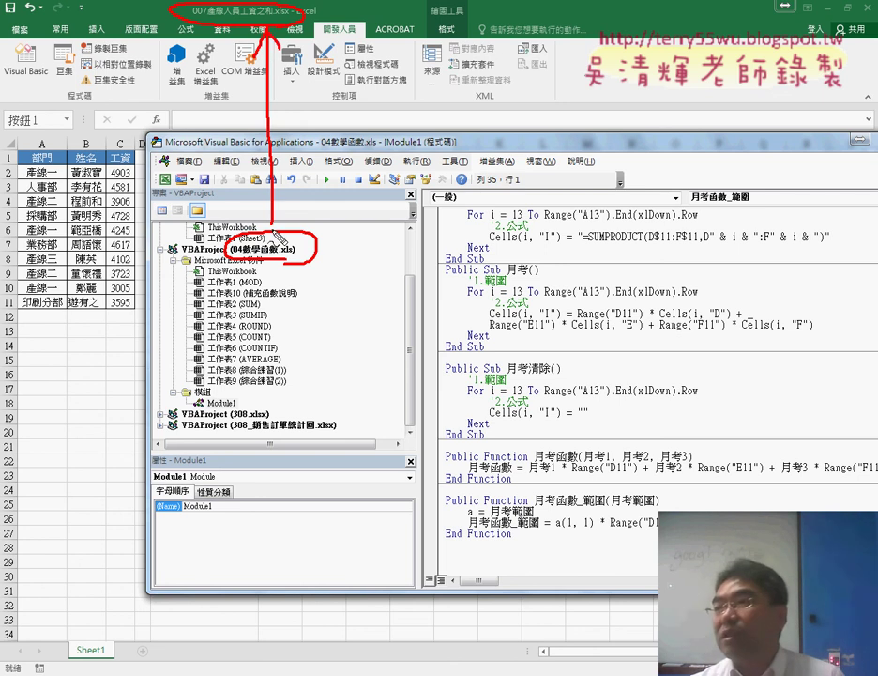
pyautogui.press('Escape')
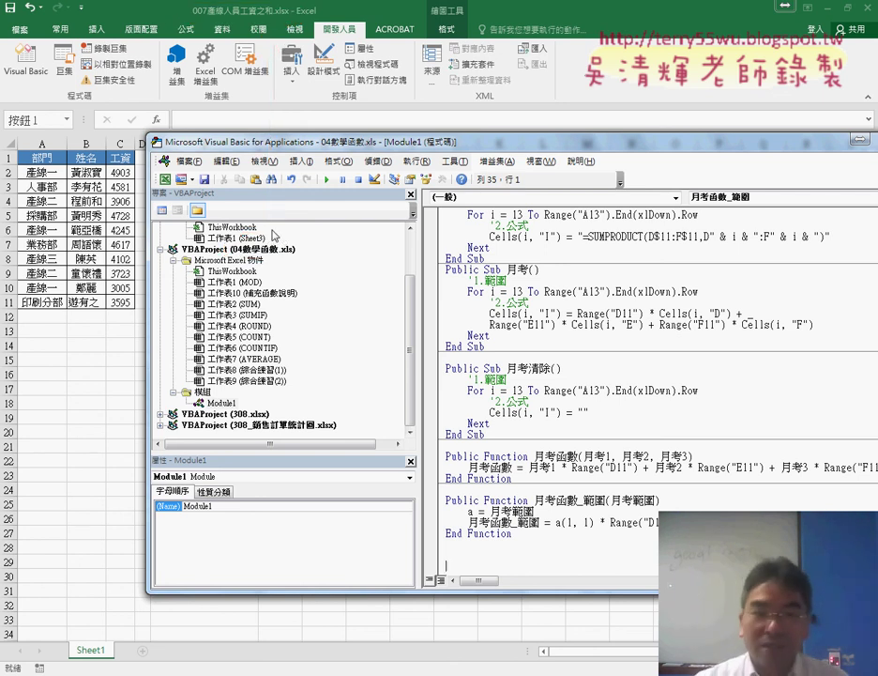
pyautogui.scroll(2, 281, 310)
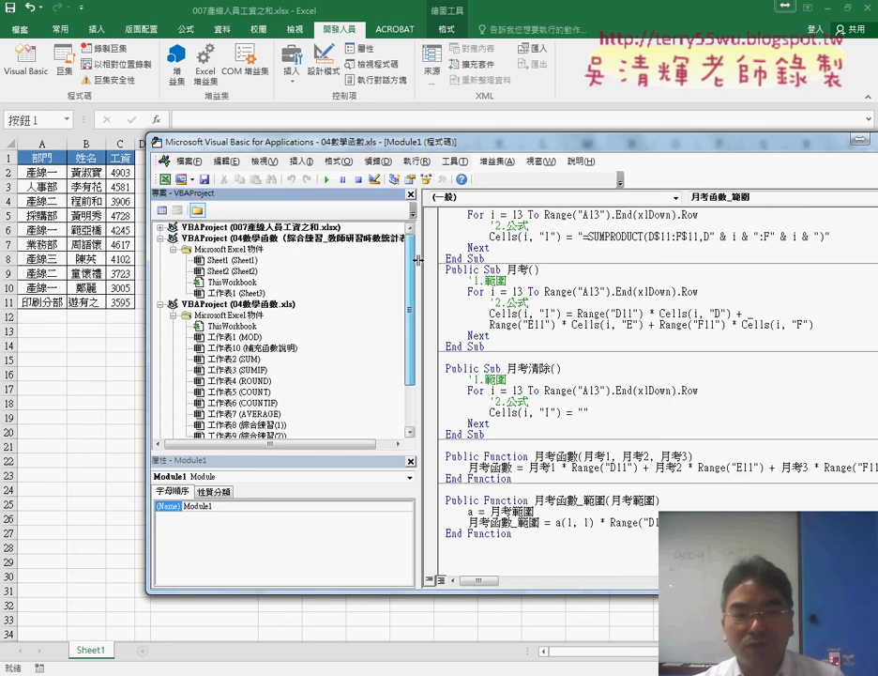
# - Review the finished macro in Module2 of the 007 workbook's project
pyautogui.doubleClick(302, 230)
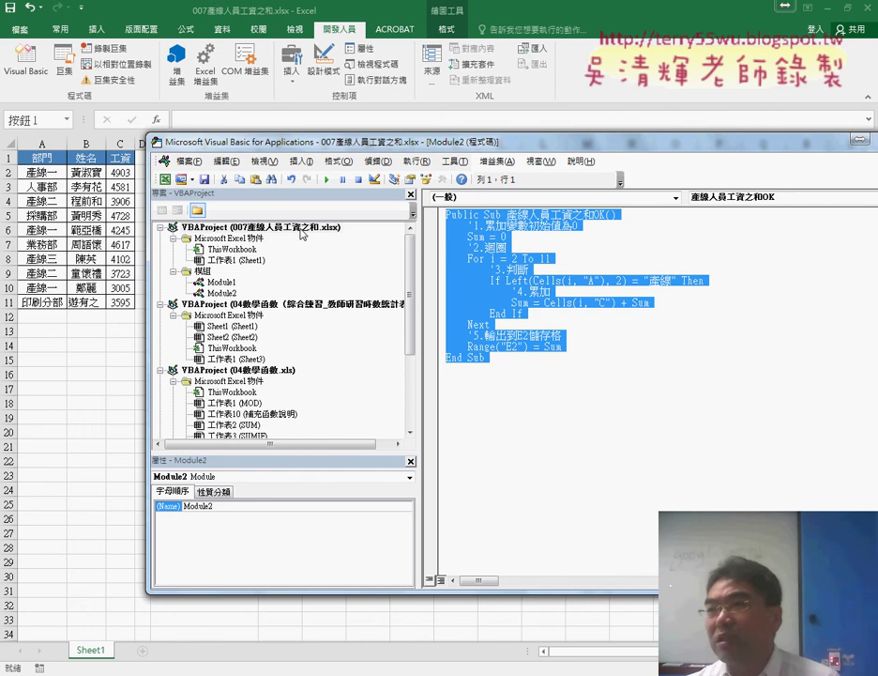
pyautogui.click(282, 229)
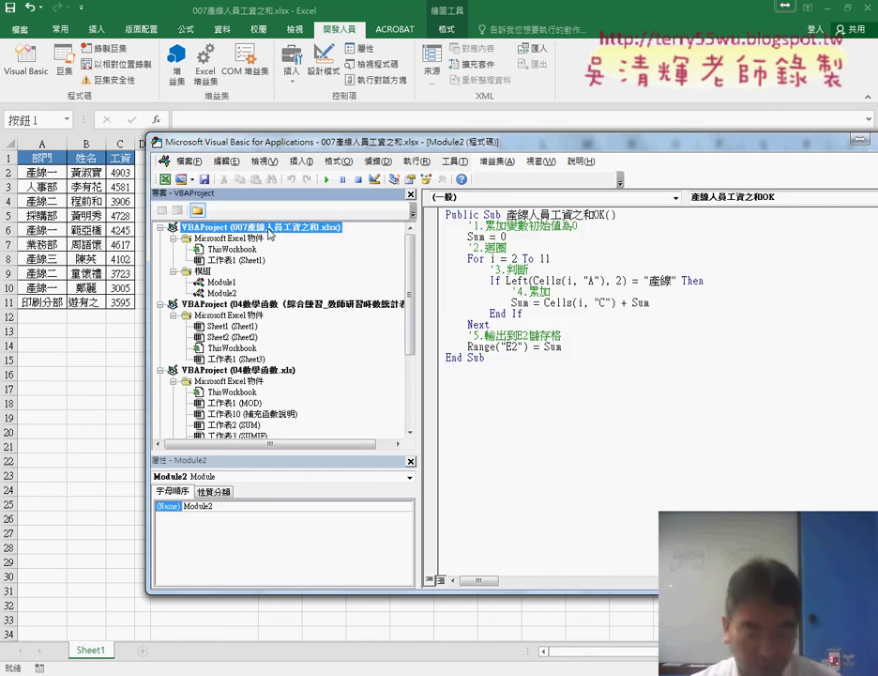
pyautogui.click(272, 229)
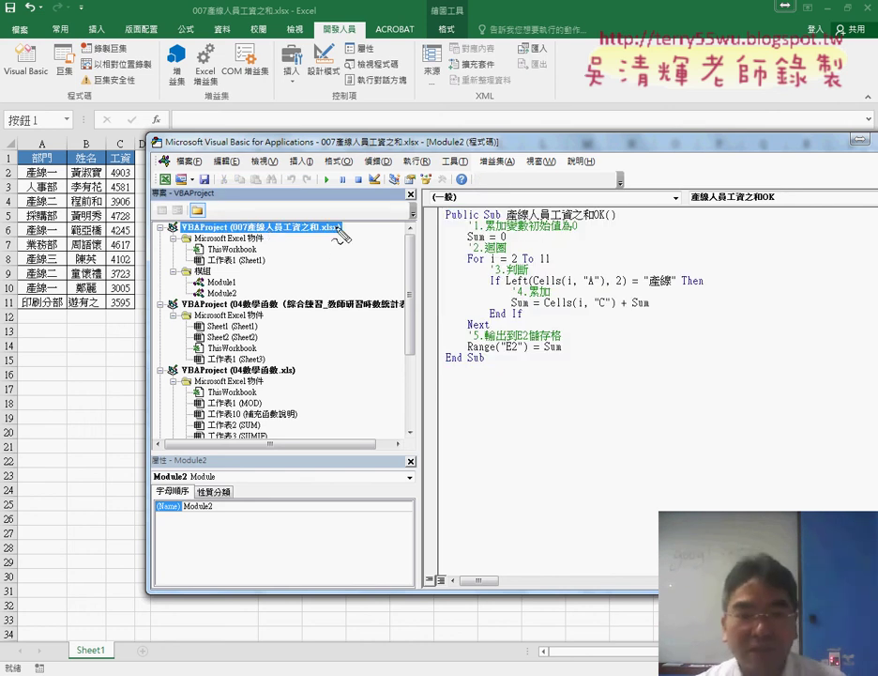
pyautogui.moveTo(335, 238)
pyautogui.mouseDown()
pyautogui.moveTo(185, 241)
pyautogui.moveTo(174, 229)
pyautogui.mouseUp()
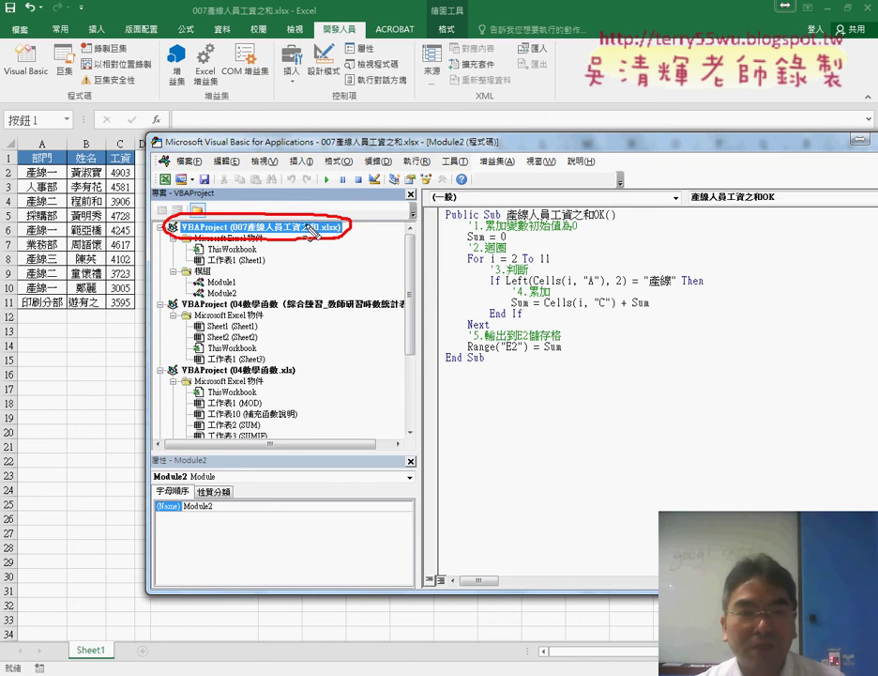
pyautogui.moveTo(300, 215); pyautogui.dragTo(296, 41)
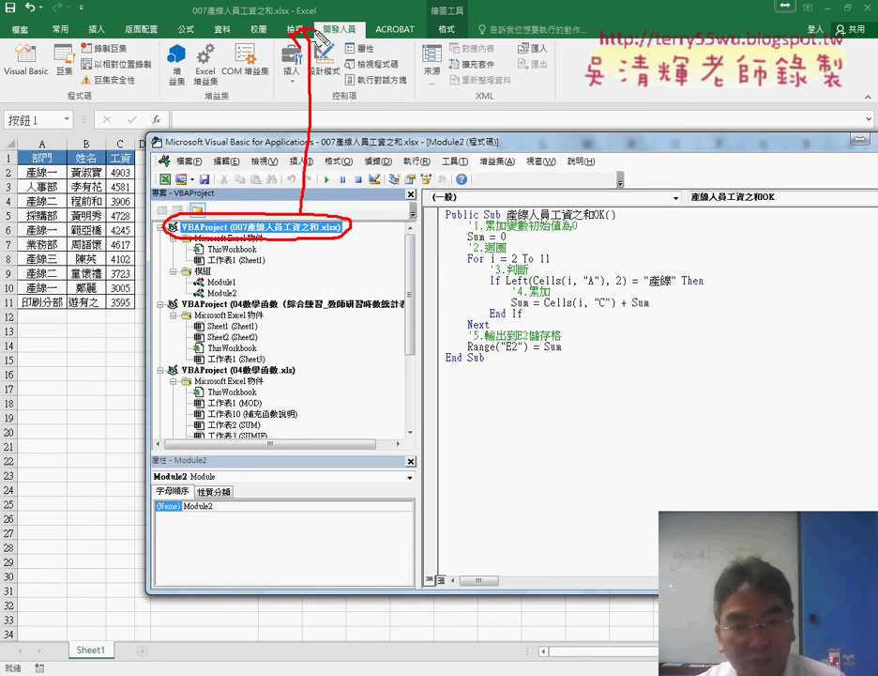
pyautogui.press('Escape')
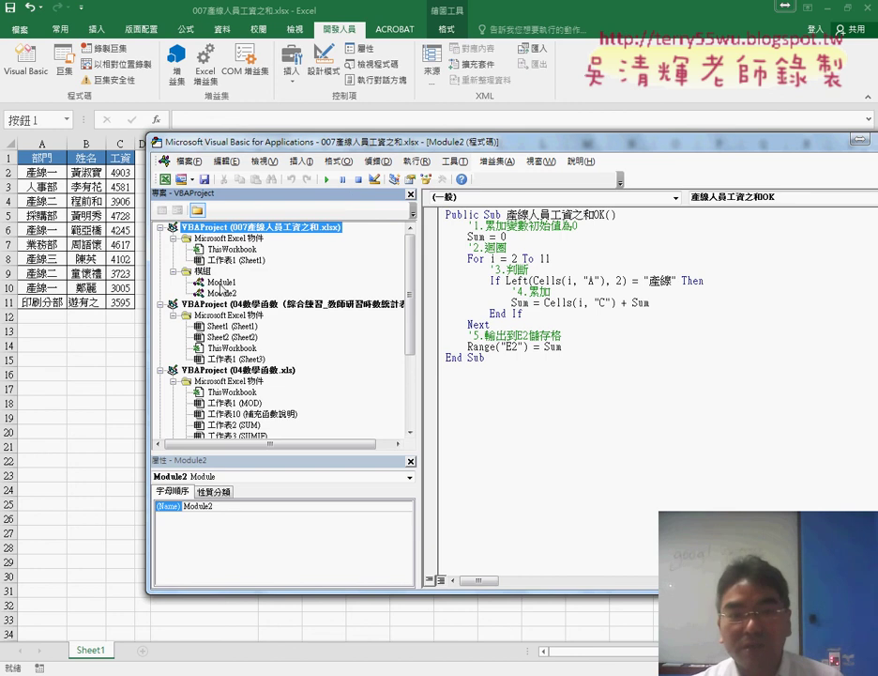
# - Insert a module into the 007 project from ThisWorkbook's menu to show Module1's empty procedure
pyautogui.rightClick(218, 250)
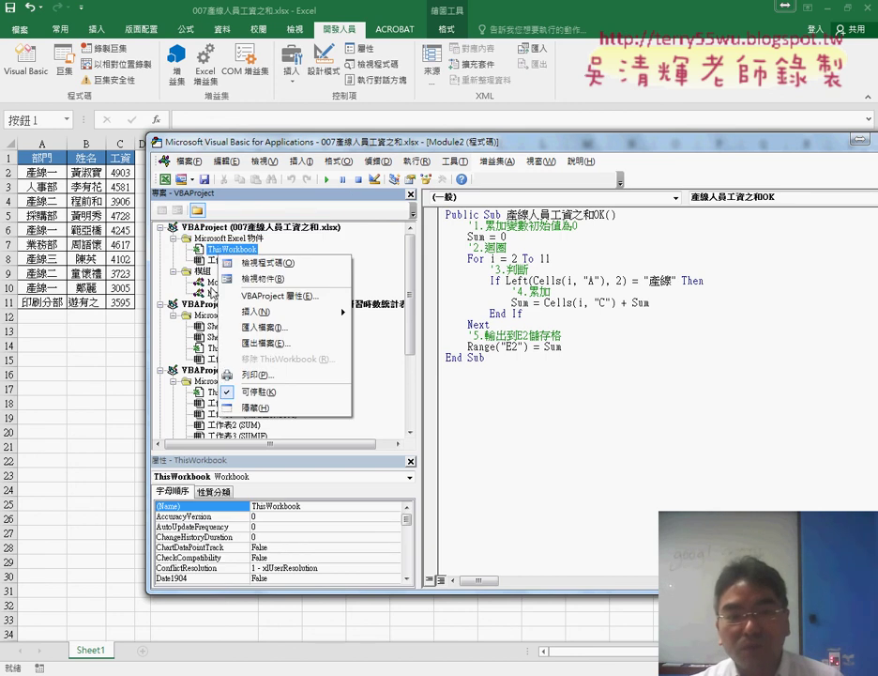
pyautogui.moveTo(229, 311)
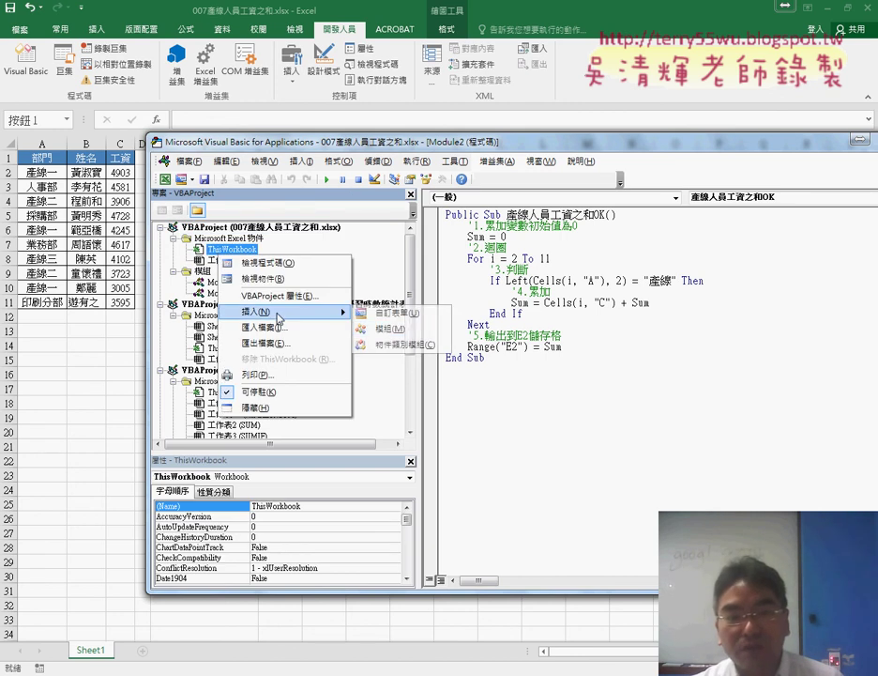
pyautogui.click(368, 329)
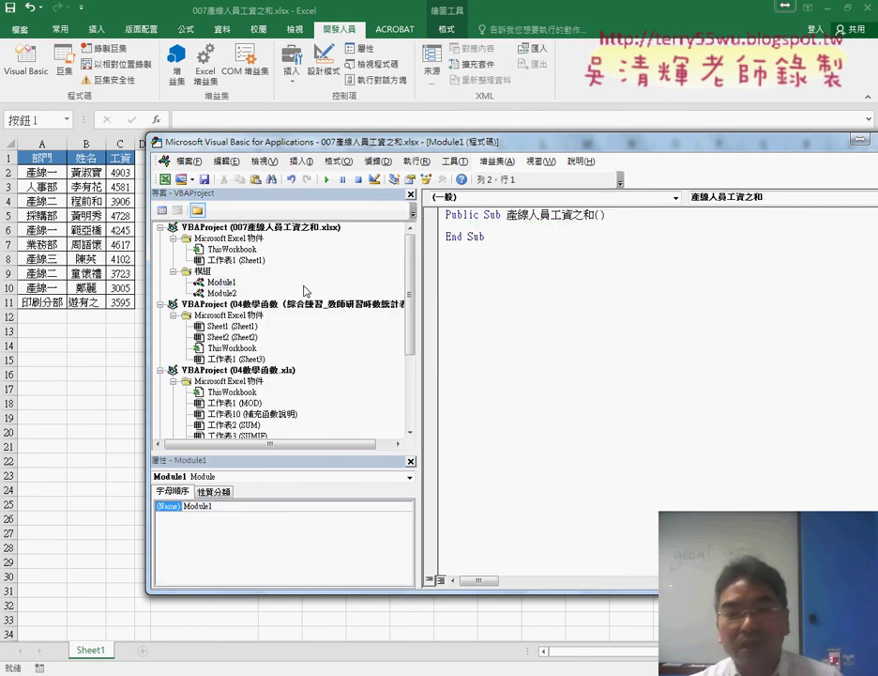
# - Add an indented Sum = 0 line inside the 產線人員工資之和 procedure
pyautogui.click(301, 160)
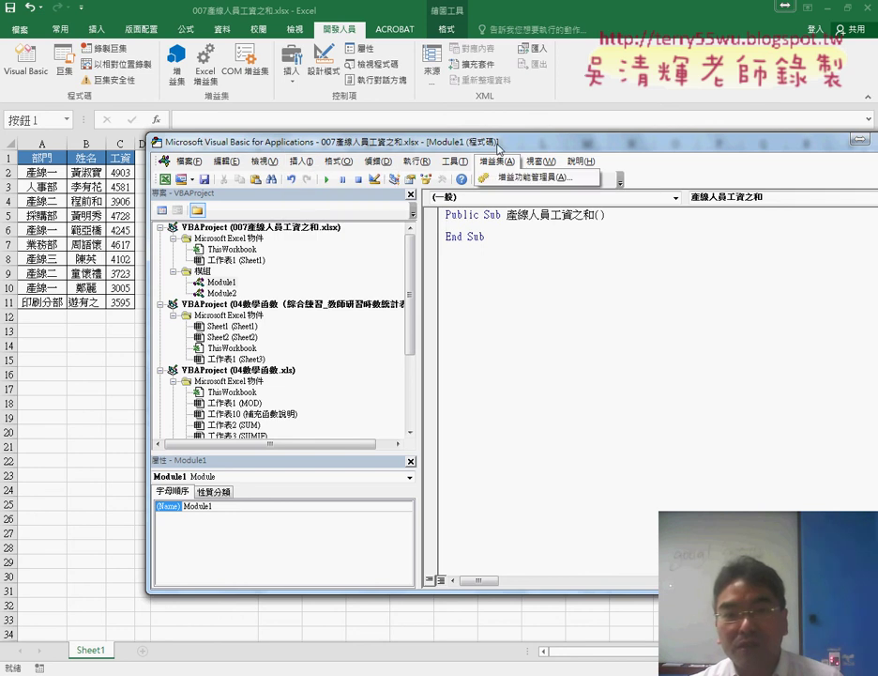
pyautogui.moveTo(492, 148); pyautogui.dragTo(460, 218)
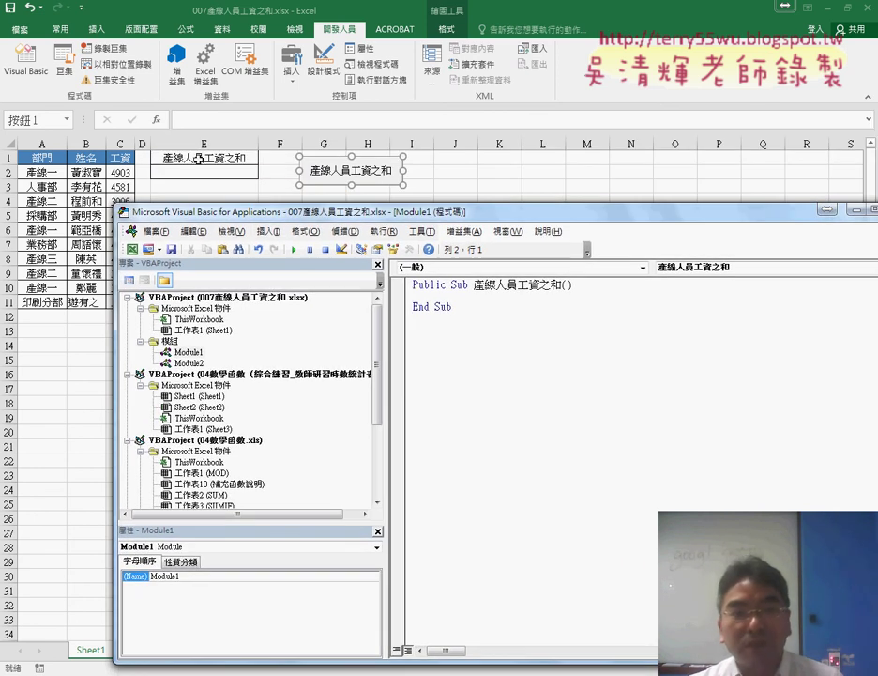
pyautogui.click(474, 284)
pyautogui.moveTo(474, 285); pyautogui.dragTo(561, 287)
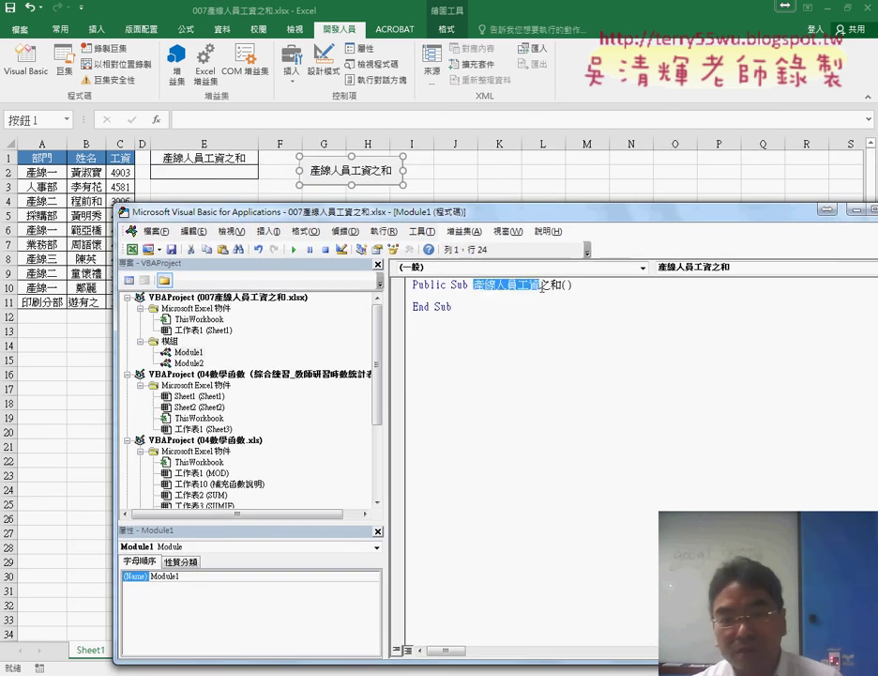
pyautogui.press('Down')
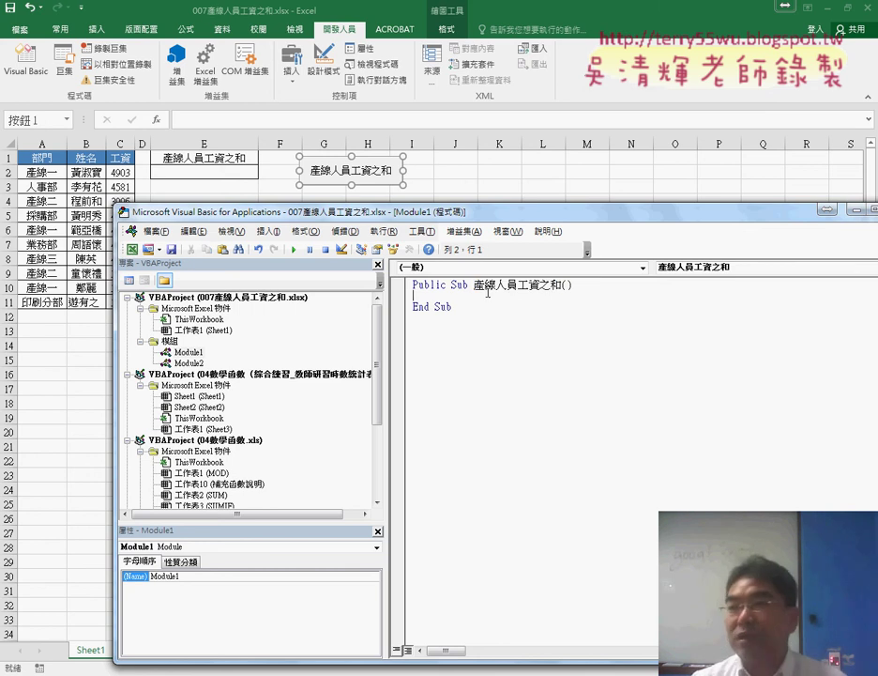
pyautogui.press('Tab')
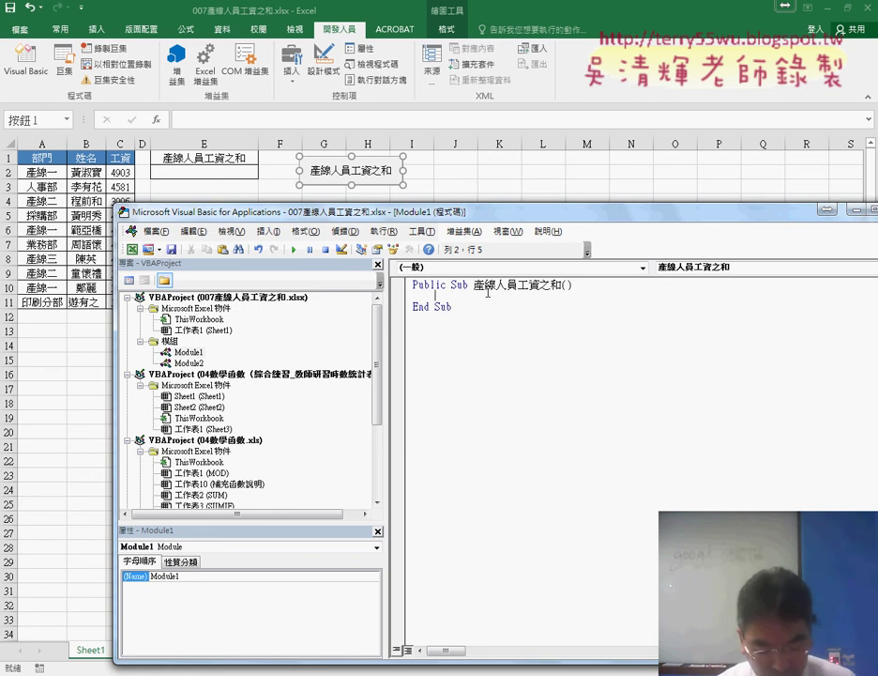
pyautogui.write('s')
pyautogui.write('um')
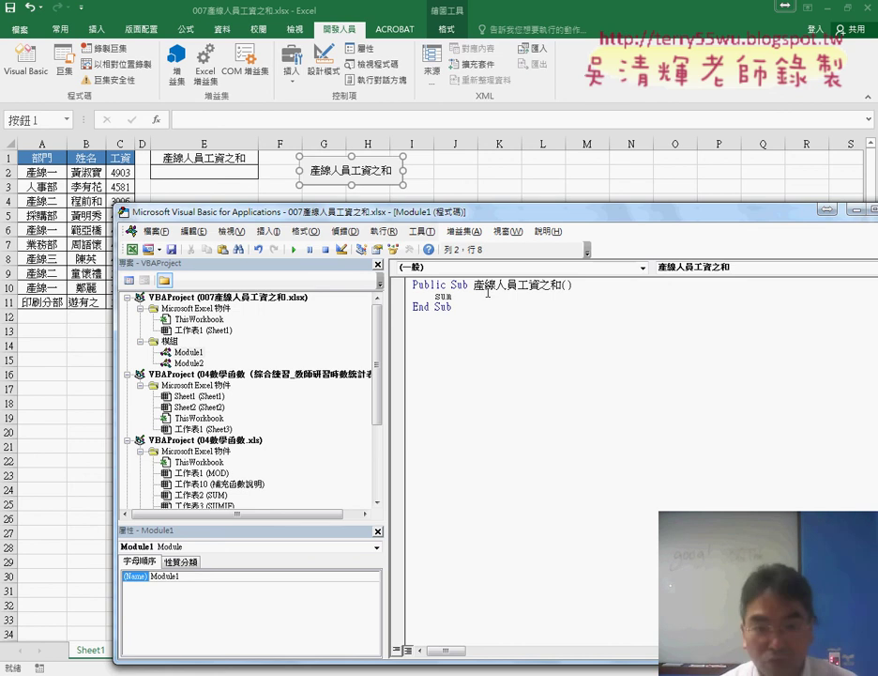
pyautogui.write('=0')
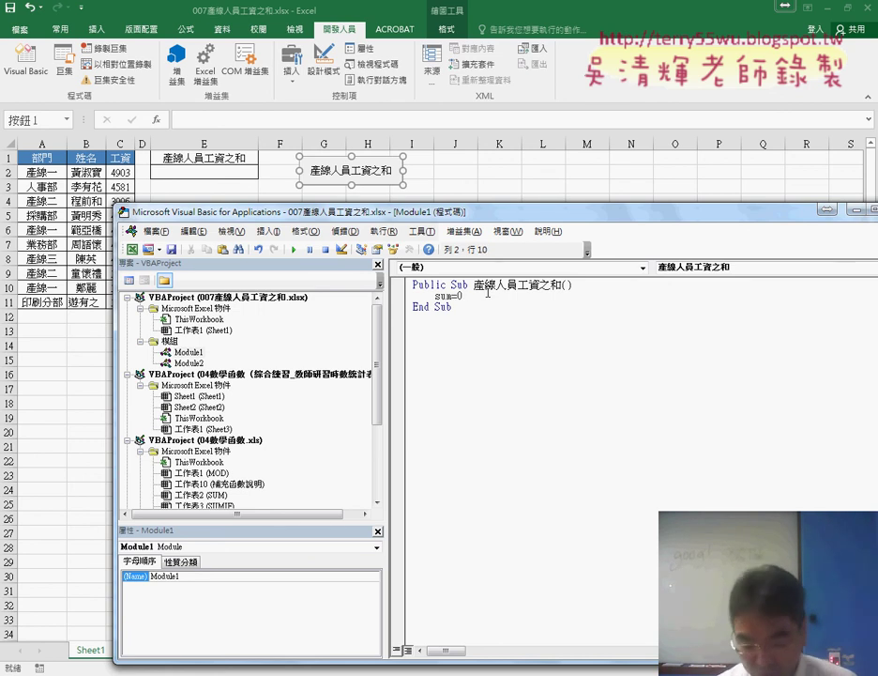
pyautogui.press('Return')
pyautogui.press('Return')
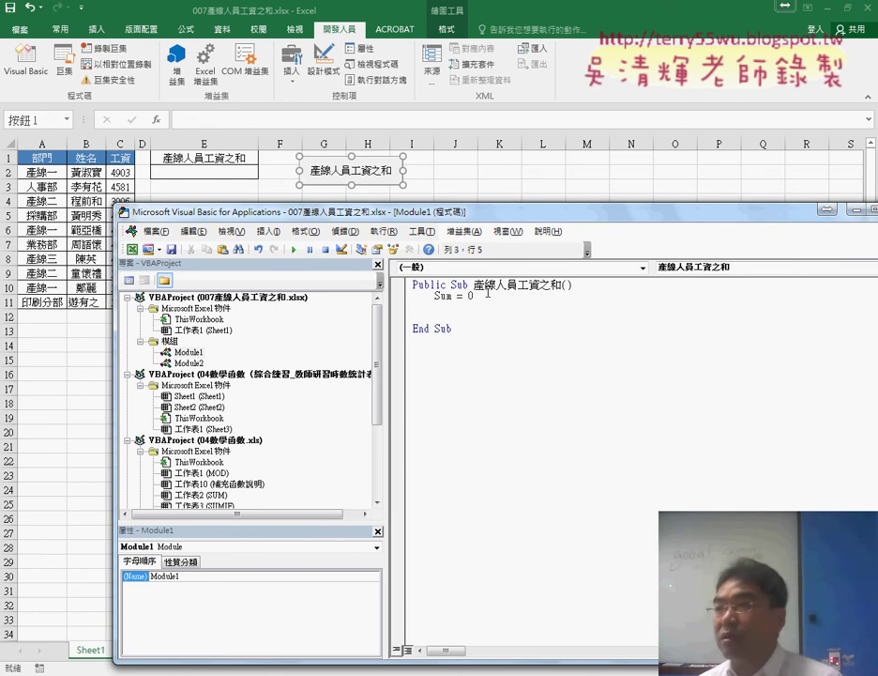
# - Add an empty For i = 2 To 11 … Next loop below Sum = 0
pyautogui.press('Up')
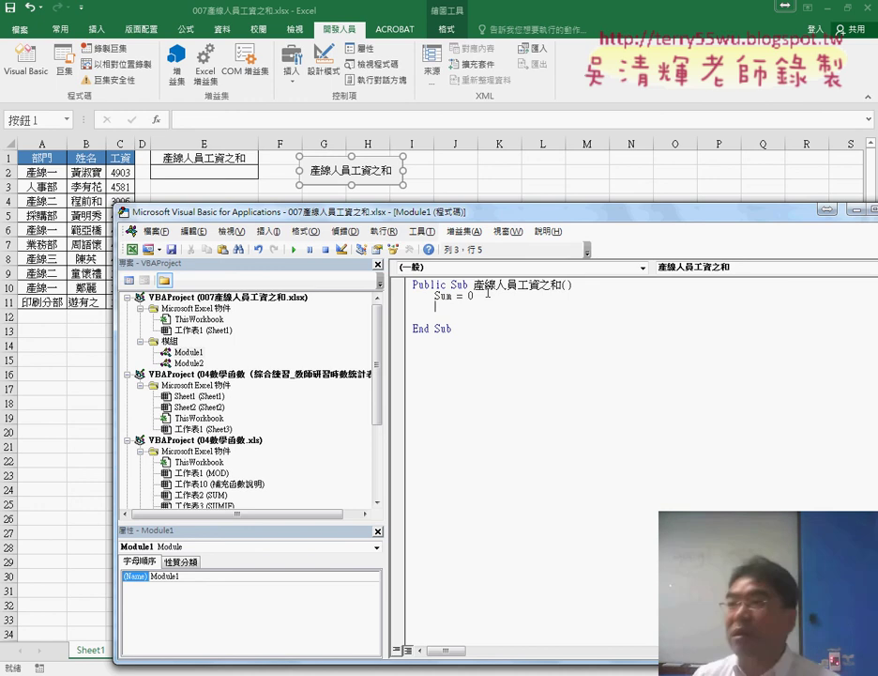
pyautogui.write('f')
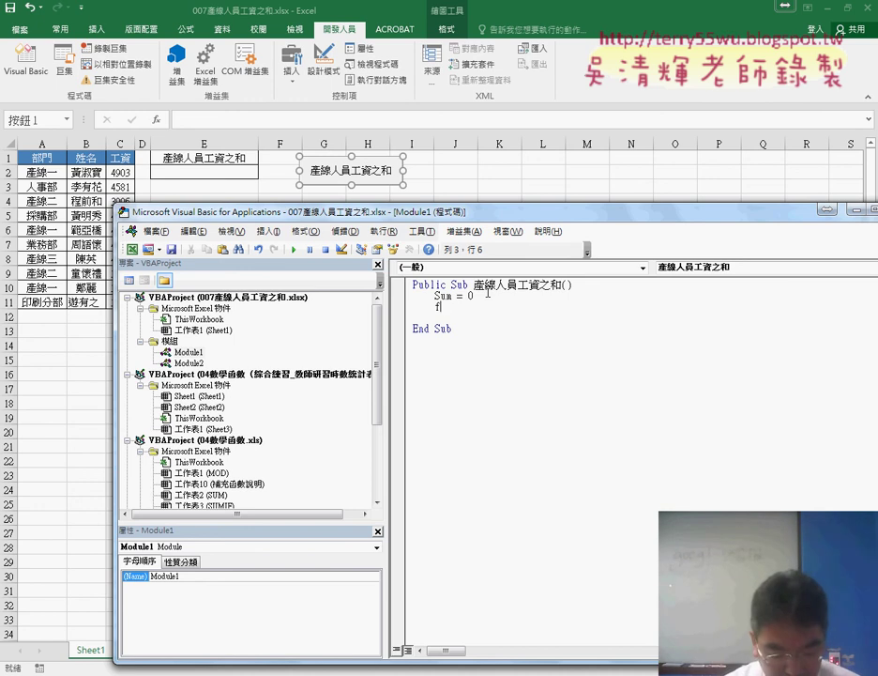
pyautogui.write('or i =2 ')
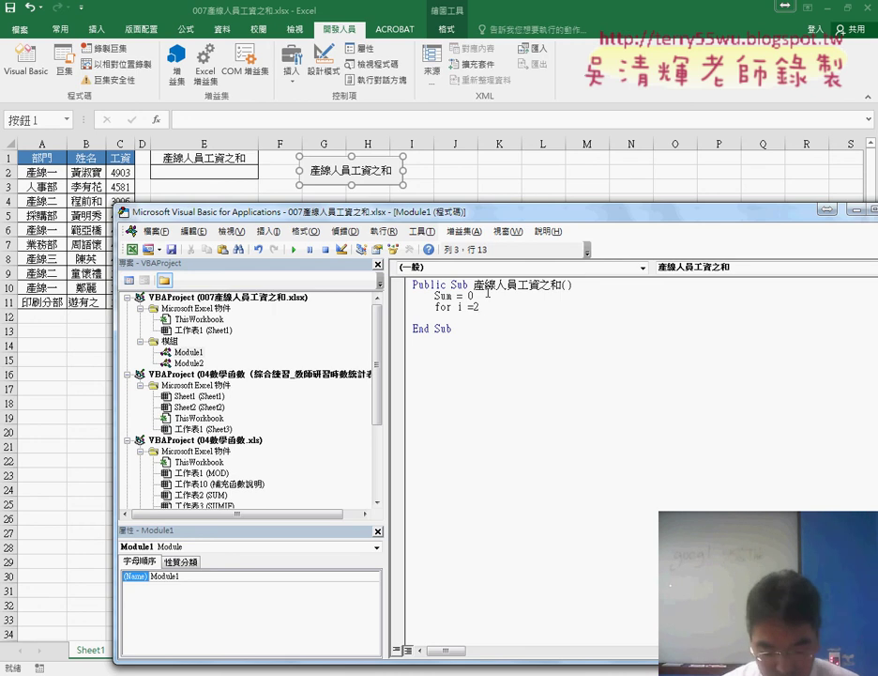
pyautogui.write('to 11')
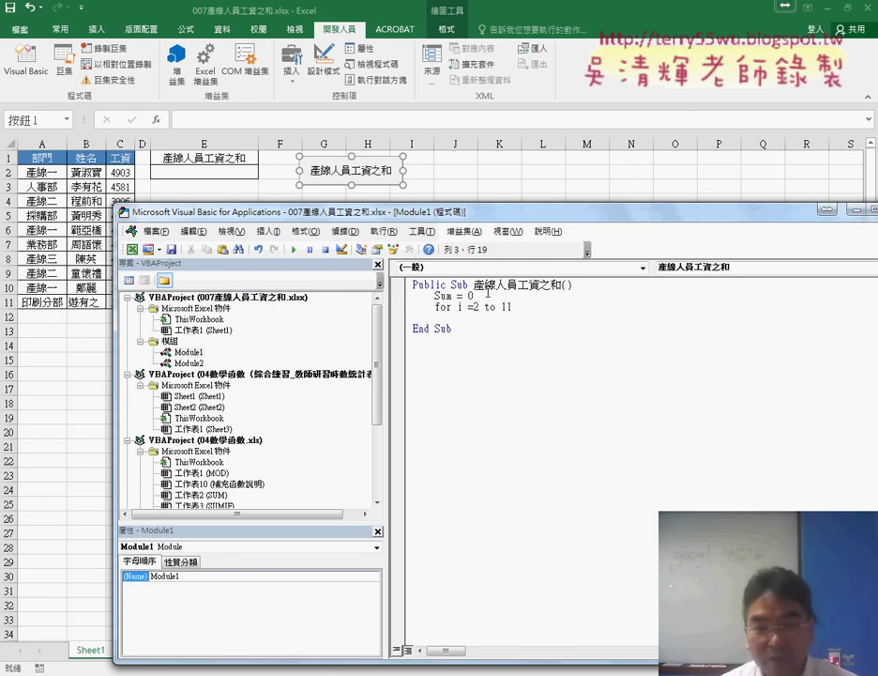
pyautogui.press('Return')
pyautogui.press('Return')
pyautogui.write('next')
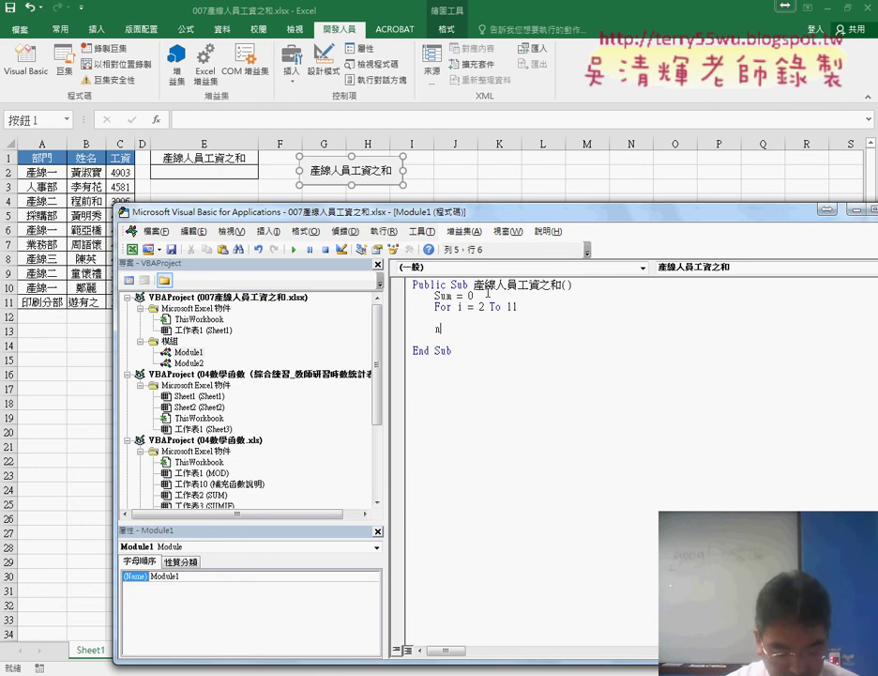
pyautogui.click(515, 401)
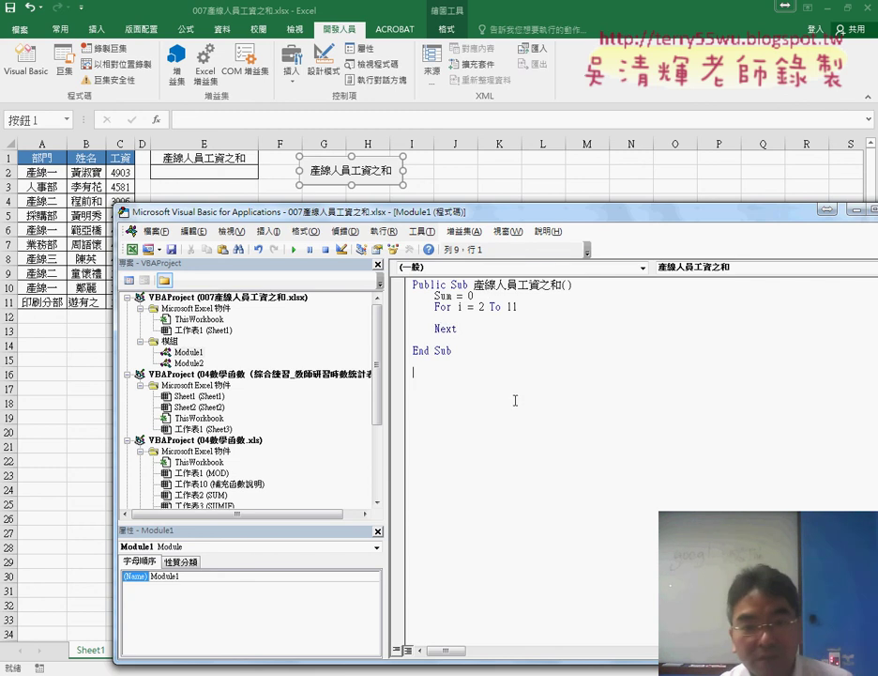
pyautogui.moveTo(478, 307); pyautogui.dragTo(518, 308)
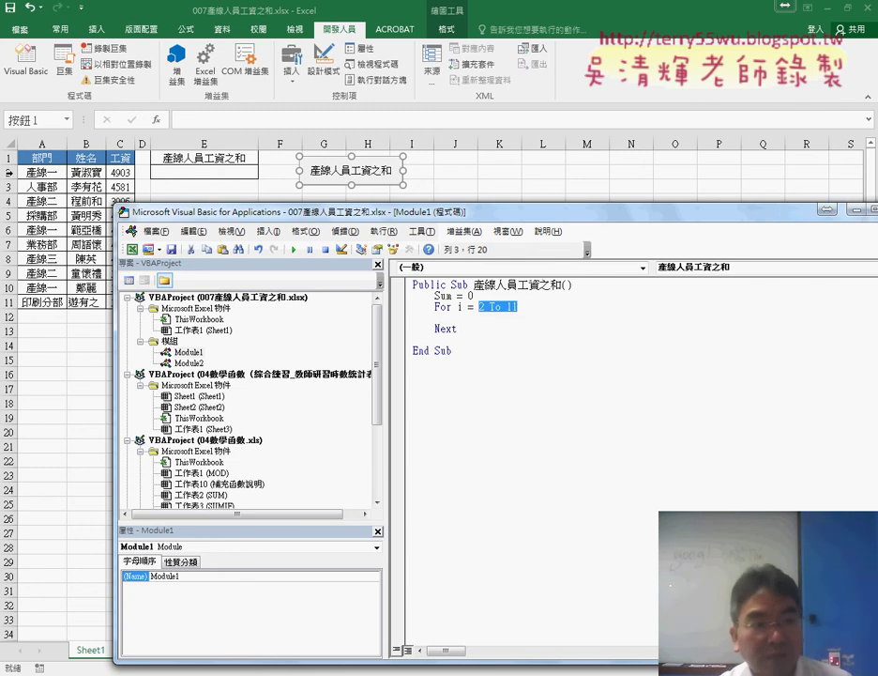
pyautogui.click(442, 319)
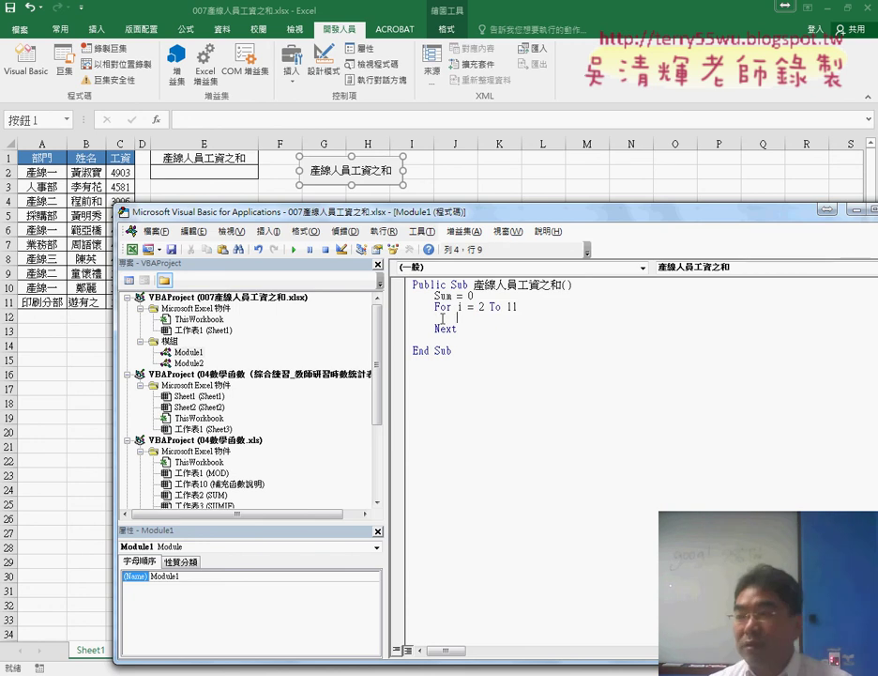
# - Write If Left(Cells(i, "A"), 2) = "產線" Then with End If, indenting the blank line between
pyautogui.write('if left')
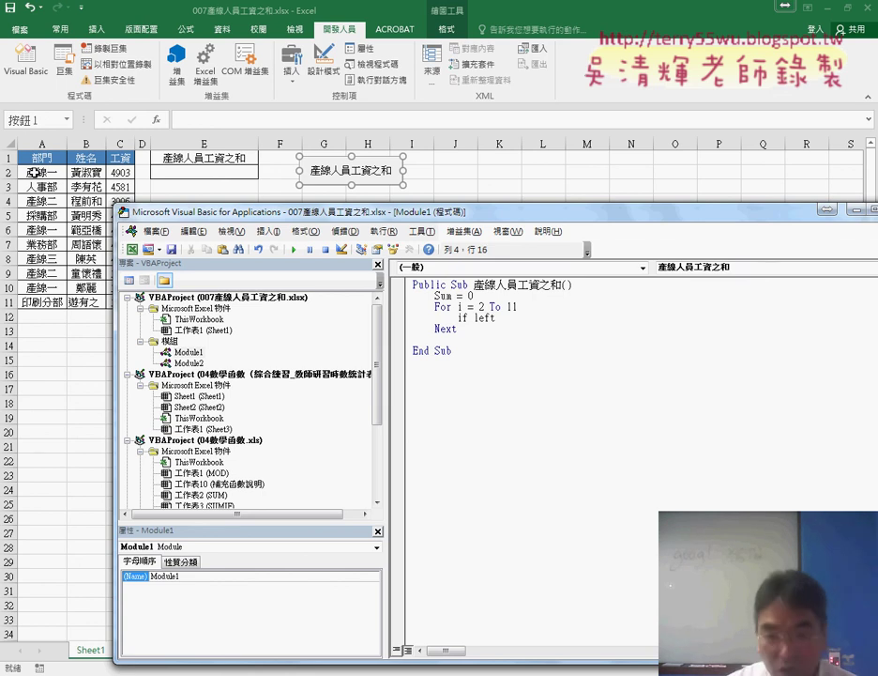
pyautogui.write('(ce')
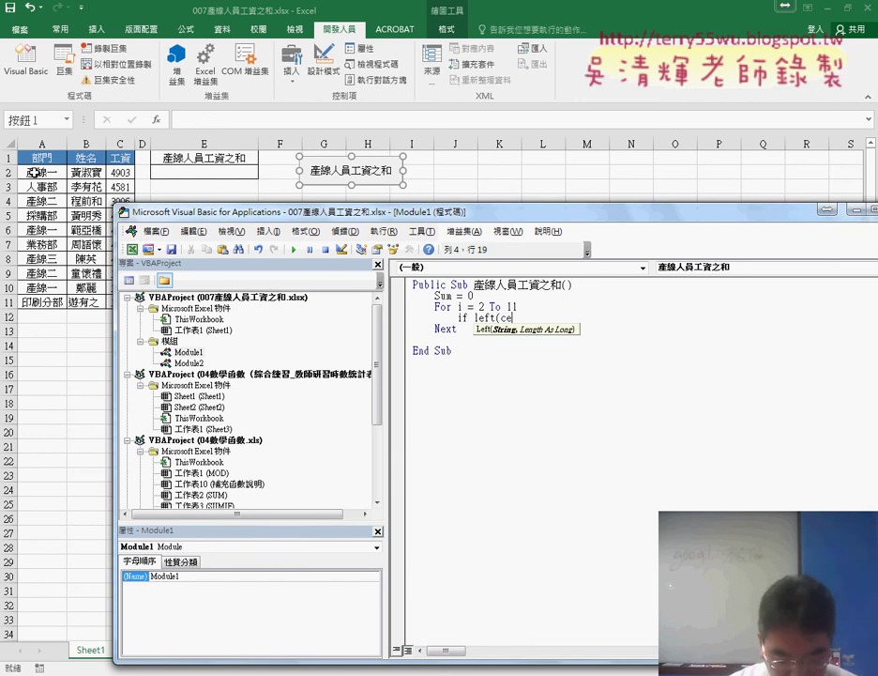
pyautogui.write('lls(i')
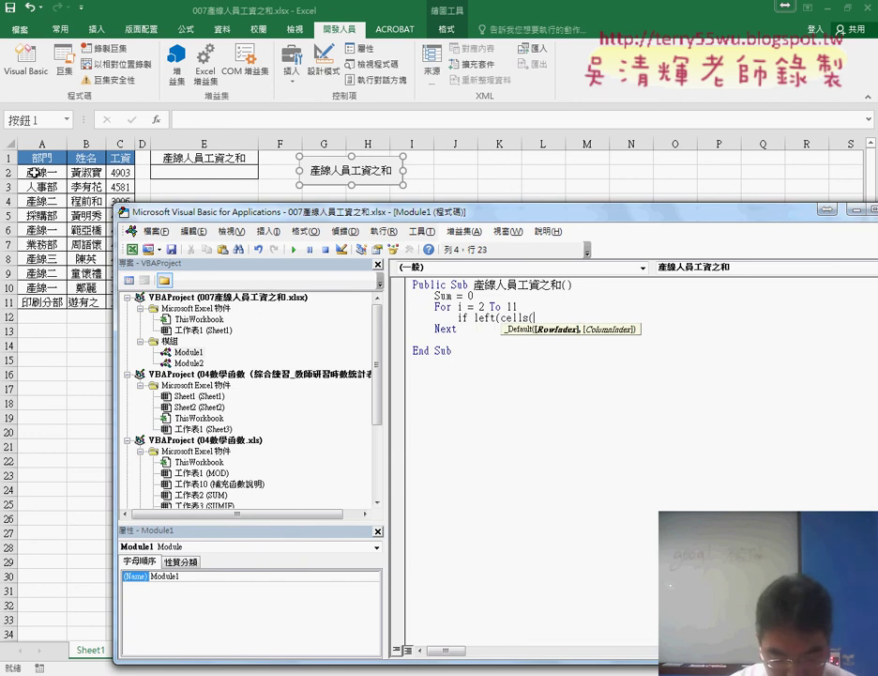
pyautogui.write(',"')
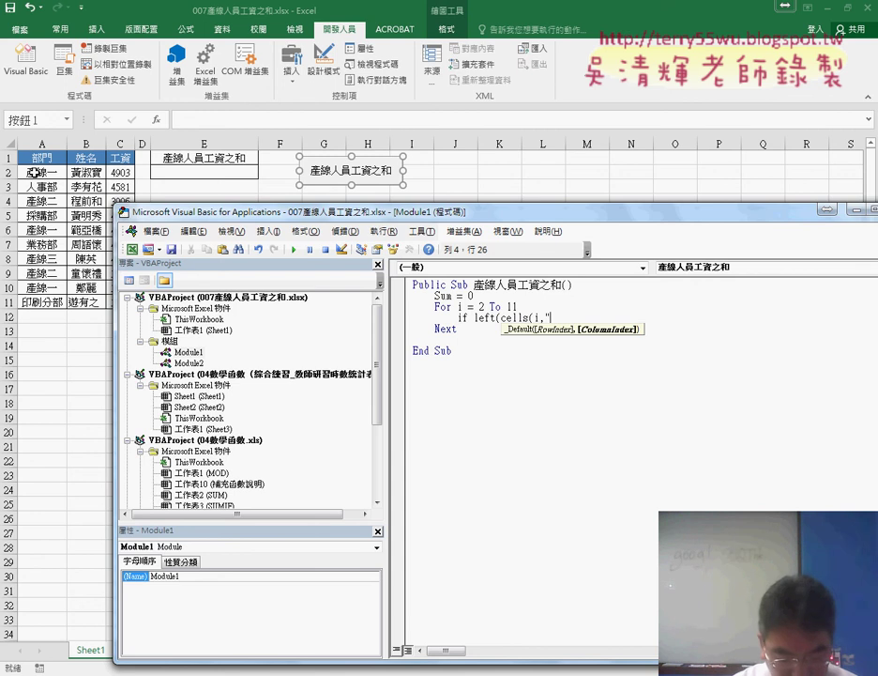
pyautogui.write('A")')
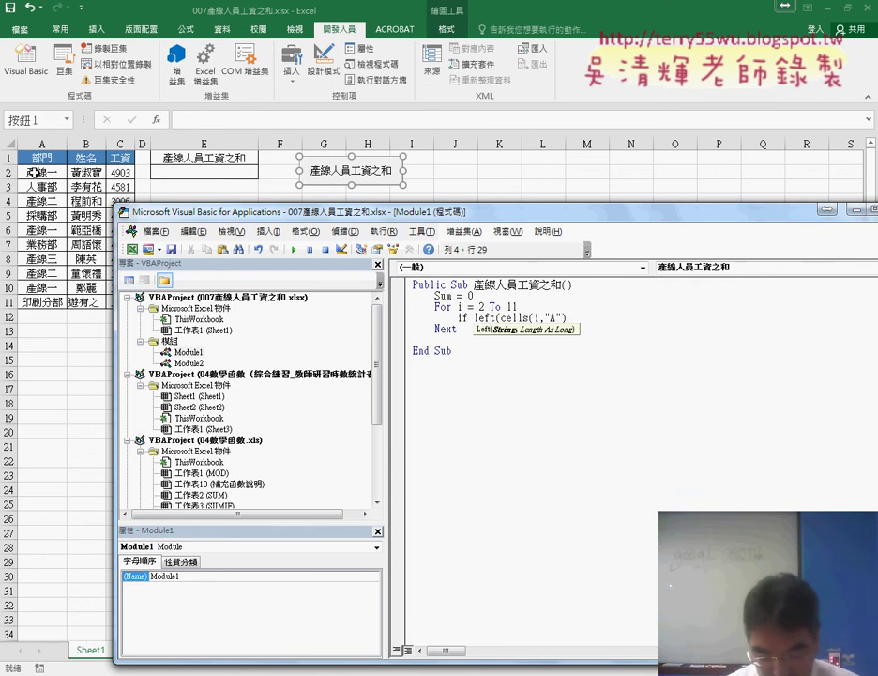
pyautogui.write(',2')
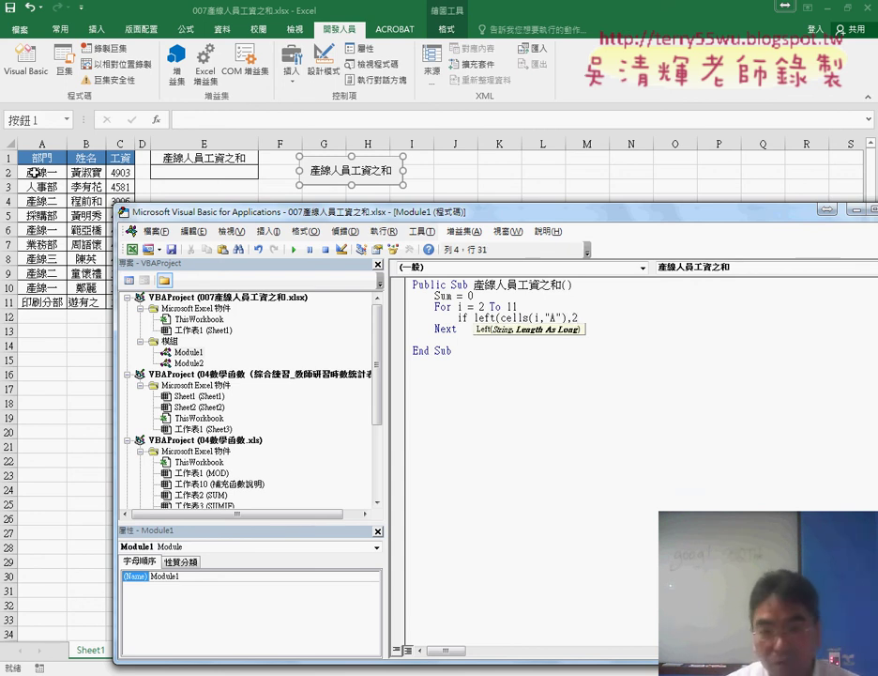
pyautogui.write(')=')
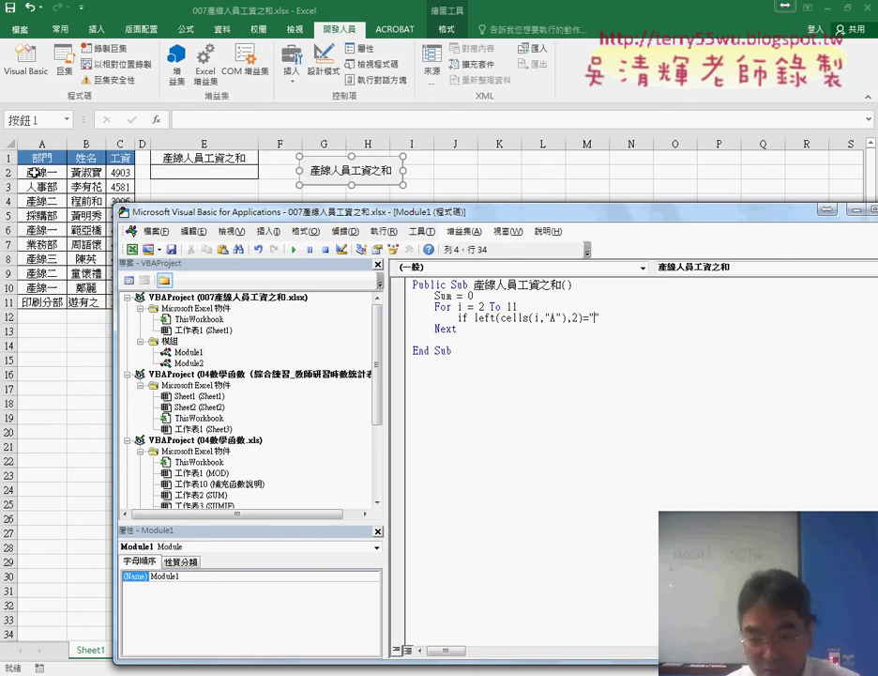
pyautogui.write('"')
pyautogui.press('Left')
pyautogui.write('ㄔㄢ')
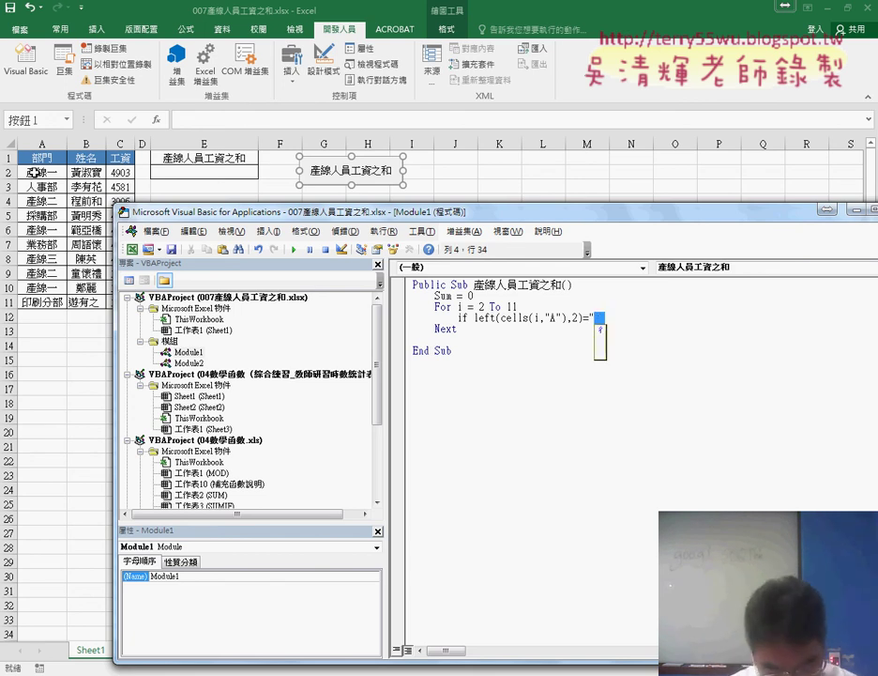
pyautogui.write('產')
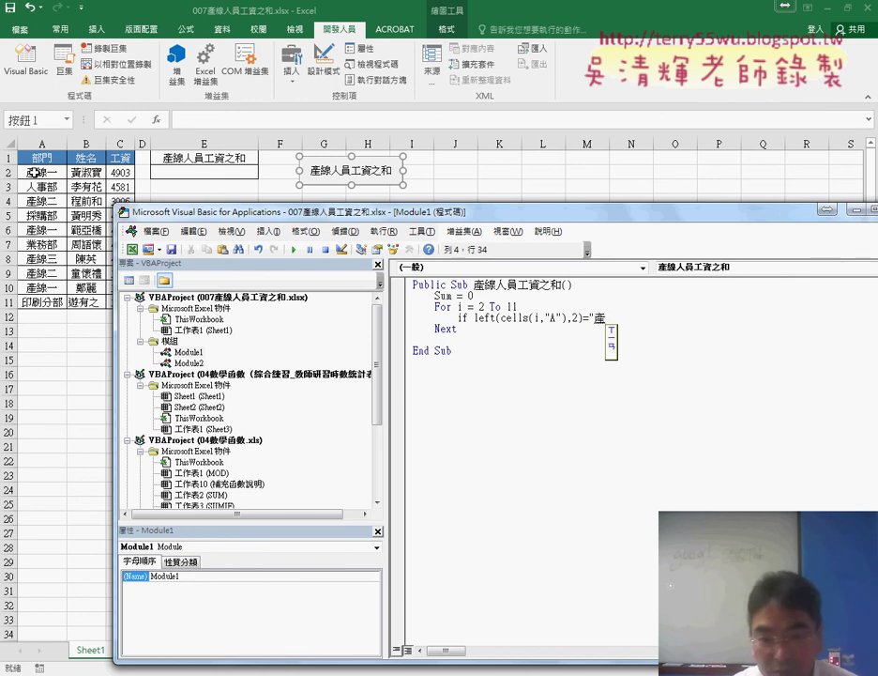
pyautogui.write('業產線" then')
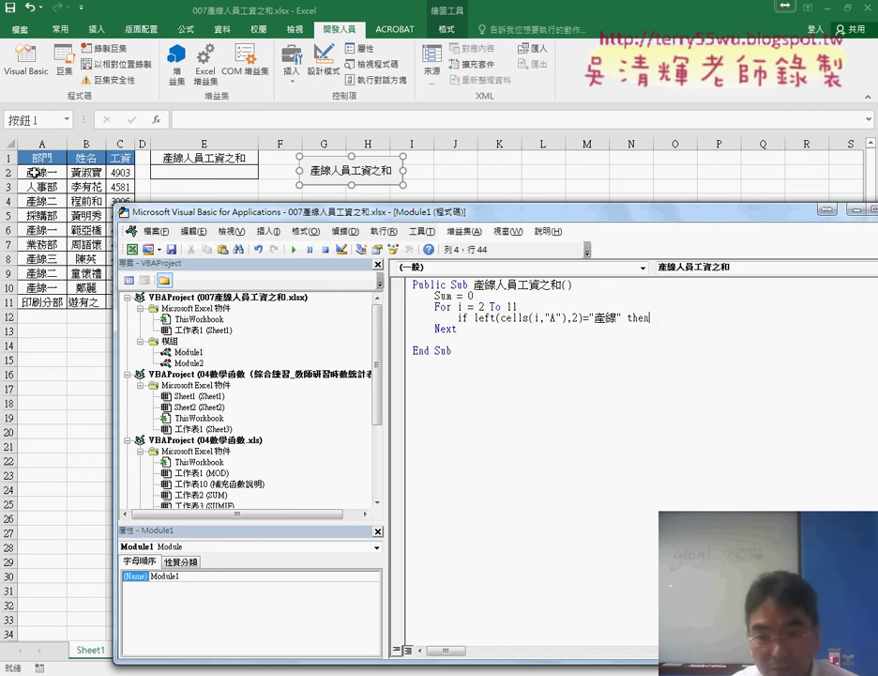
pyautogui.press('Return')
pyautogui.press('Return')
pyautogui.write('en')
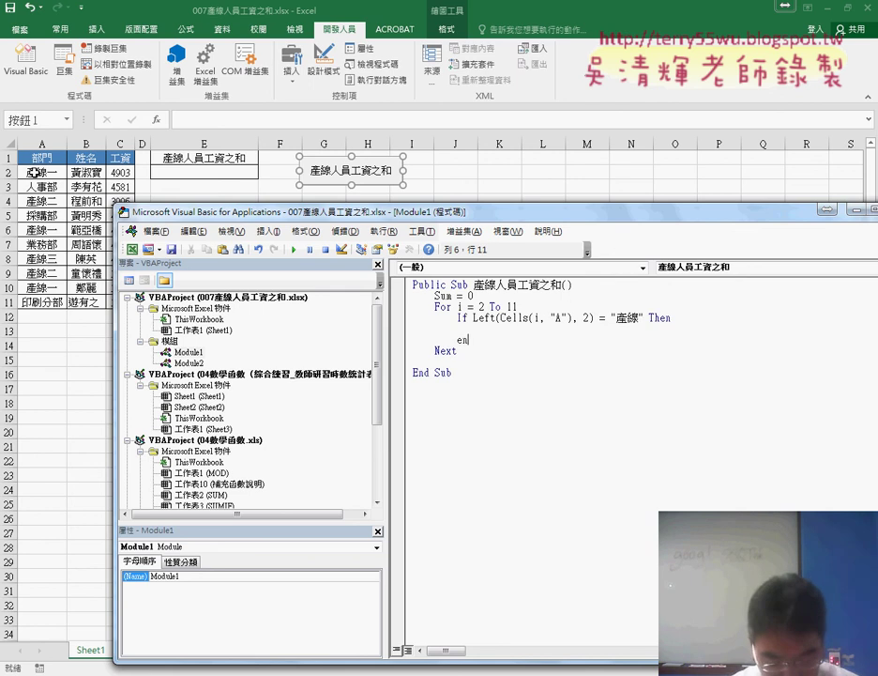
pyautogui.write('d if')
pyautogui.press('Up')
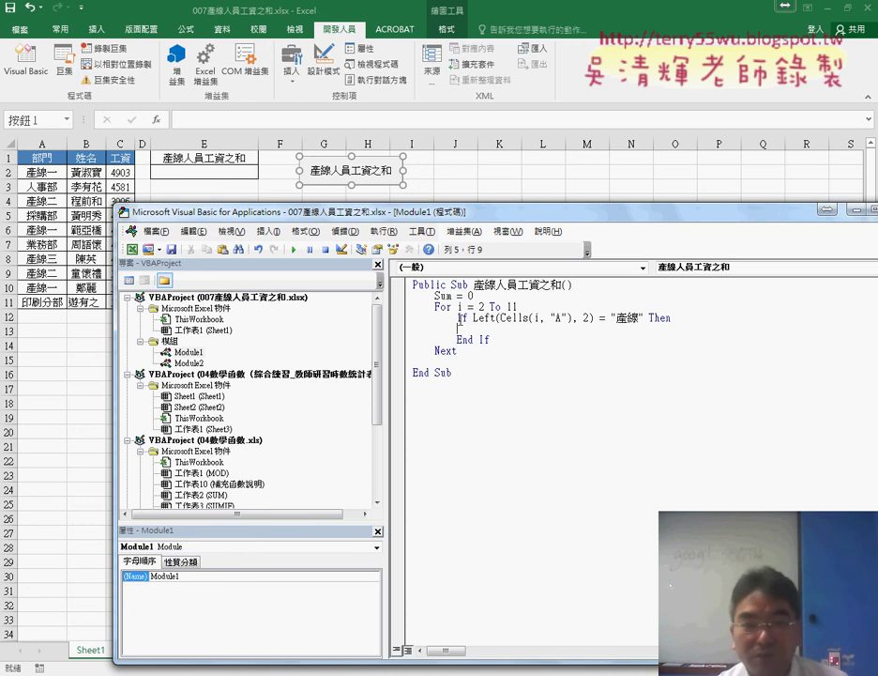
pyautogui.click(445, 307)
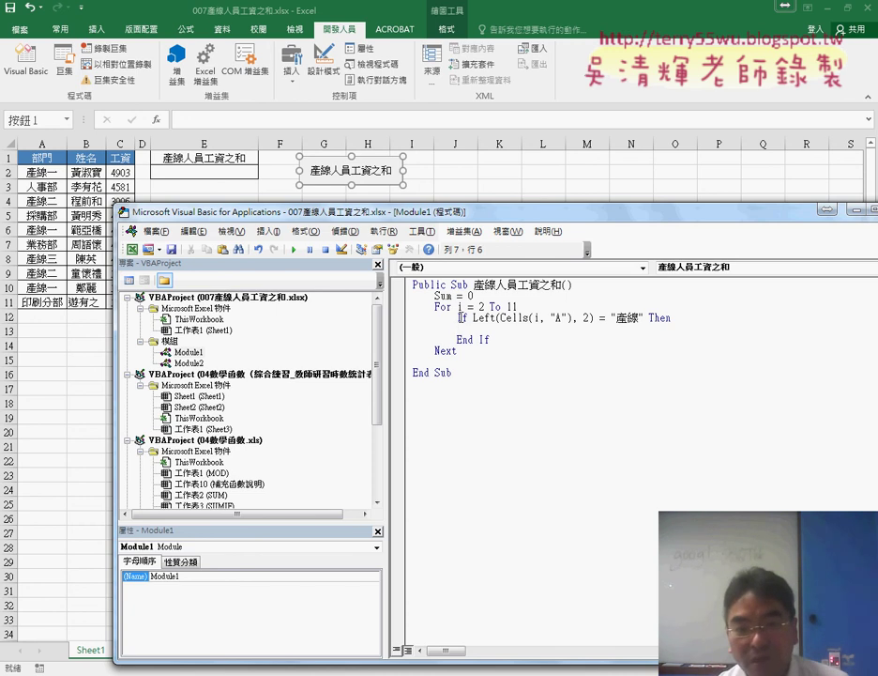
pyautogui.click(483, 328)
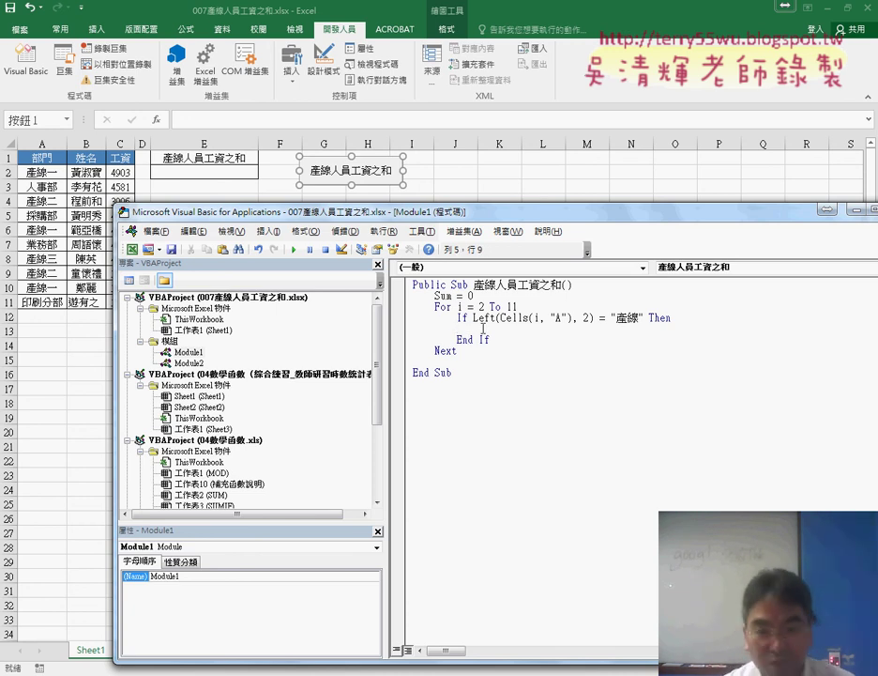
pyautogui.press('Tab')
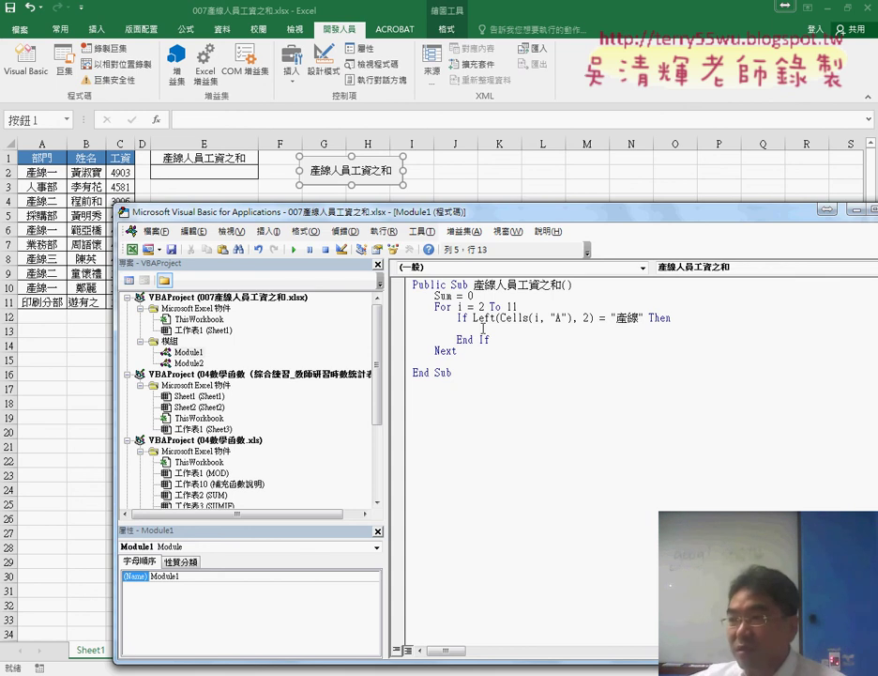
pyautogui.write('s')
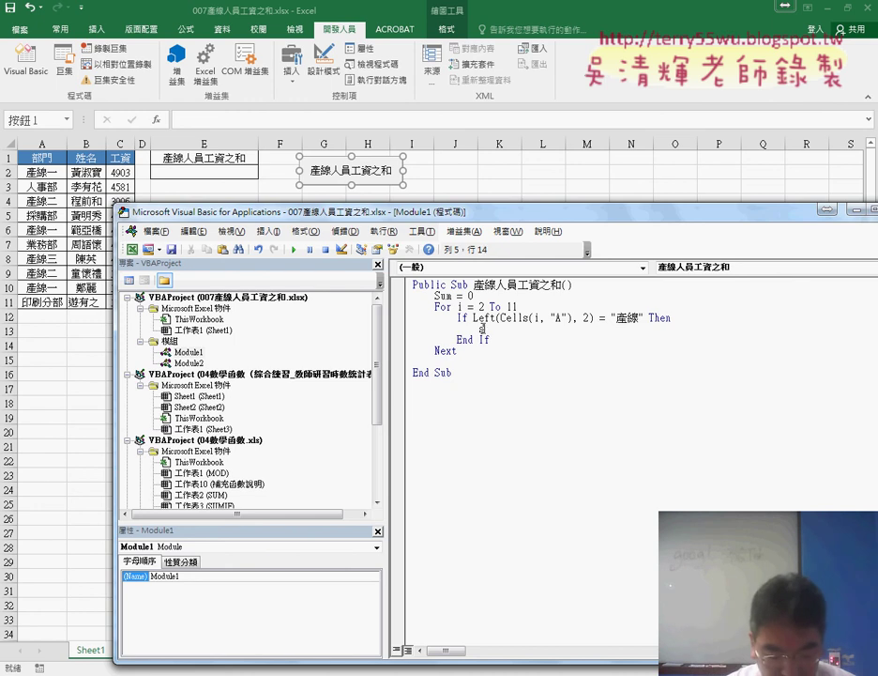
pyautogui.write('um')
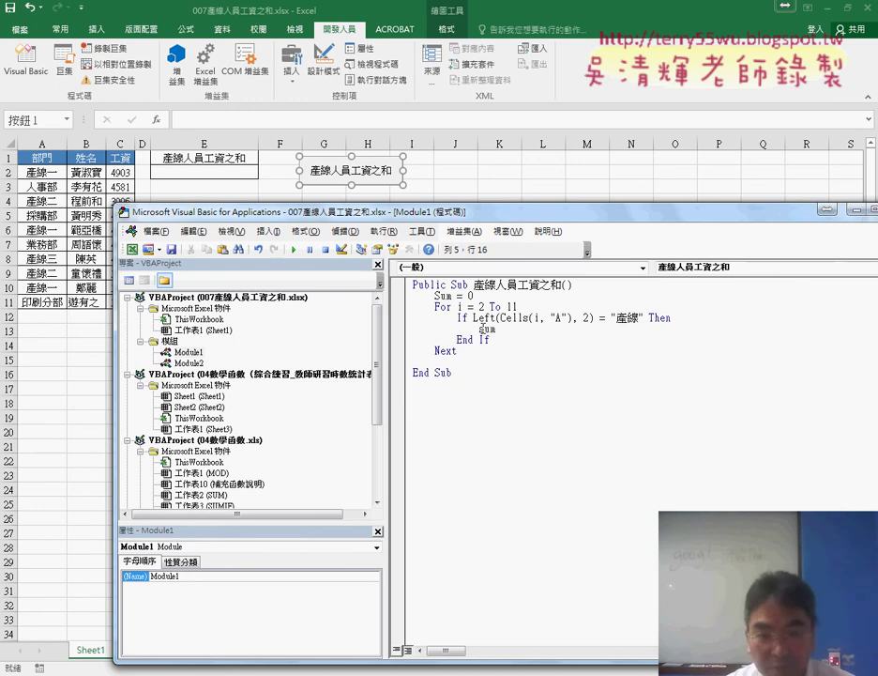
pyautogui.write('=sum+')
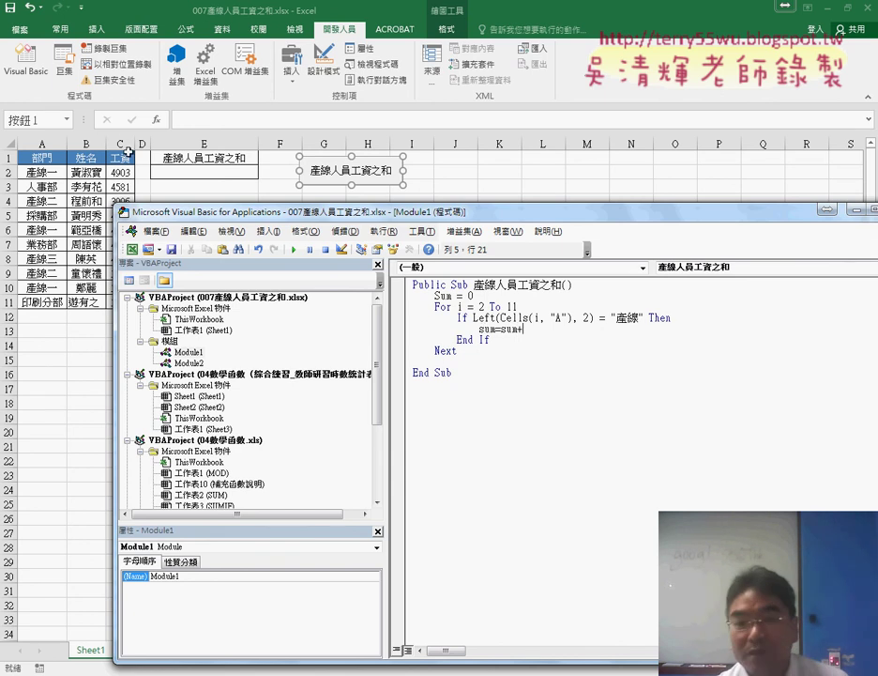
pyautogui.click(578, 348)
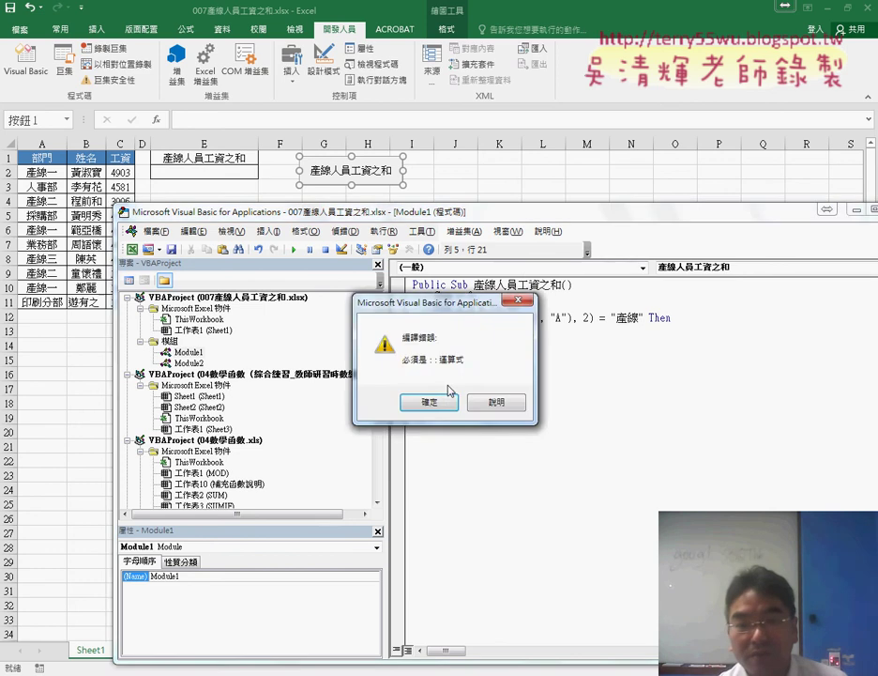
pyautogui.click(403, 400)
pyautogui.moveTo(500, 318); pyautogui.dragTo(572, 318)
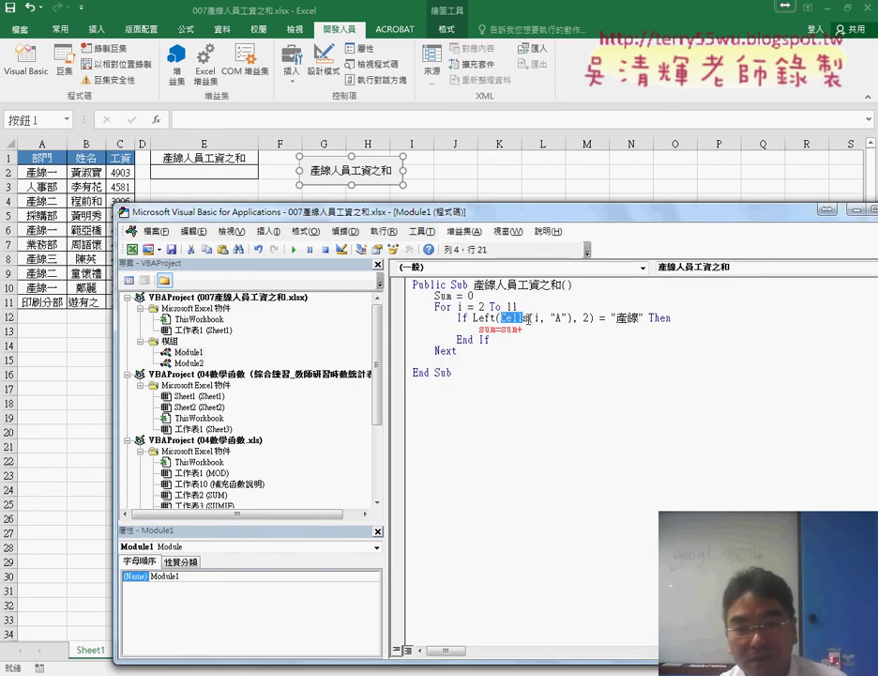
pyautogui.hotkey('ctrl', 'c')
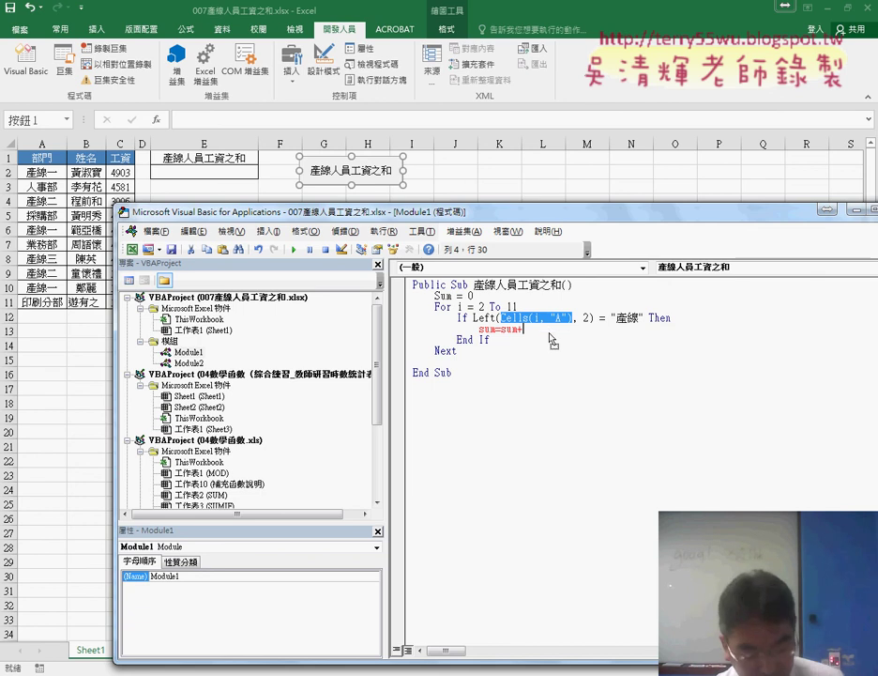
pyautogui.click(582, 330)
pyautogui.hotkey('ctrl', 'v')
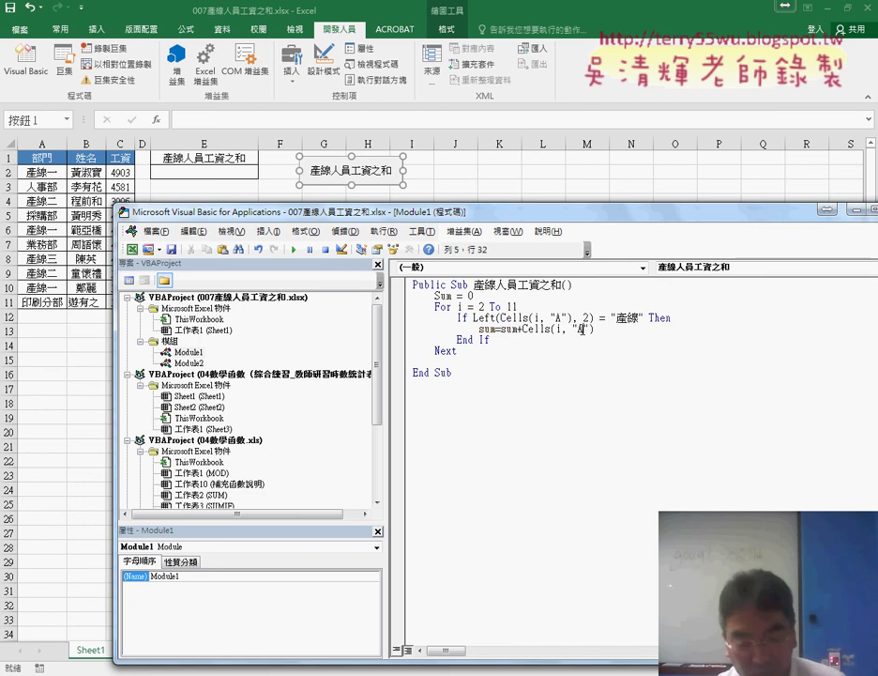
pyautogui.doubleClick(580, 329)
pyautogui.write('C')
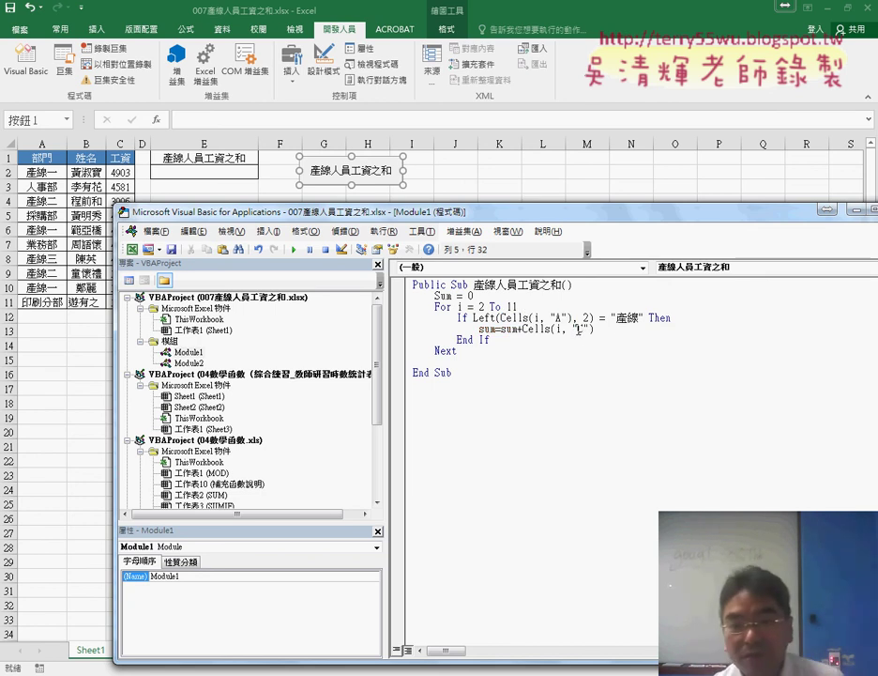
pyautogui.moveTo(512, 330); pyautogui.dragTo(630, 330)
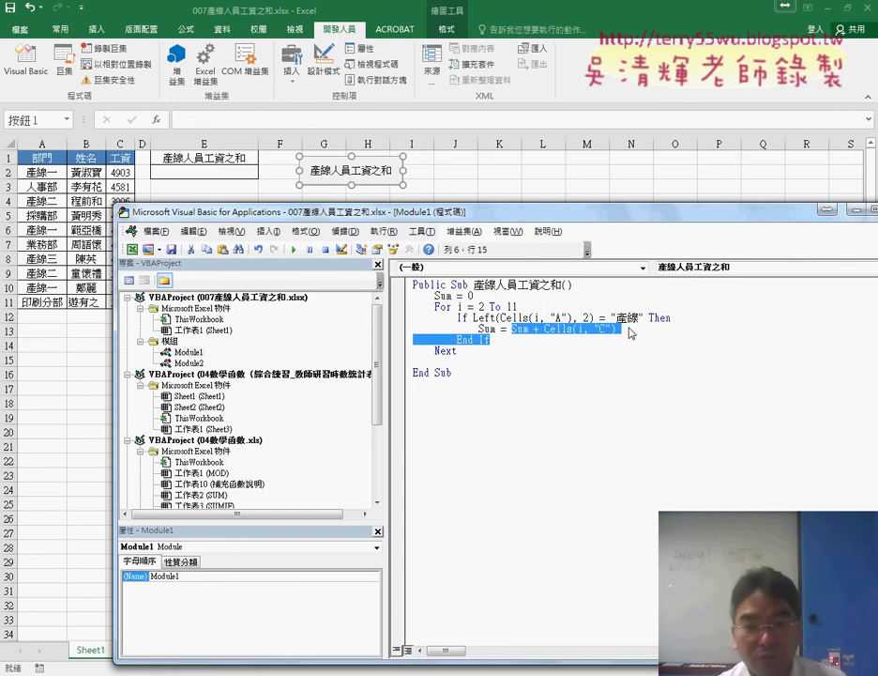
pyautogui.moveTo(616, 330); pyautogui.dragTo(511, 329)
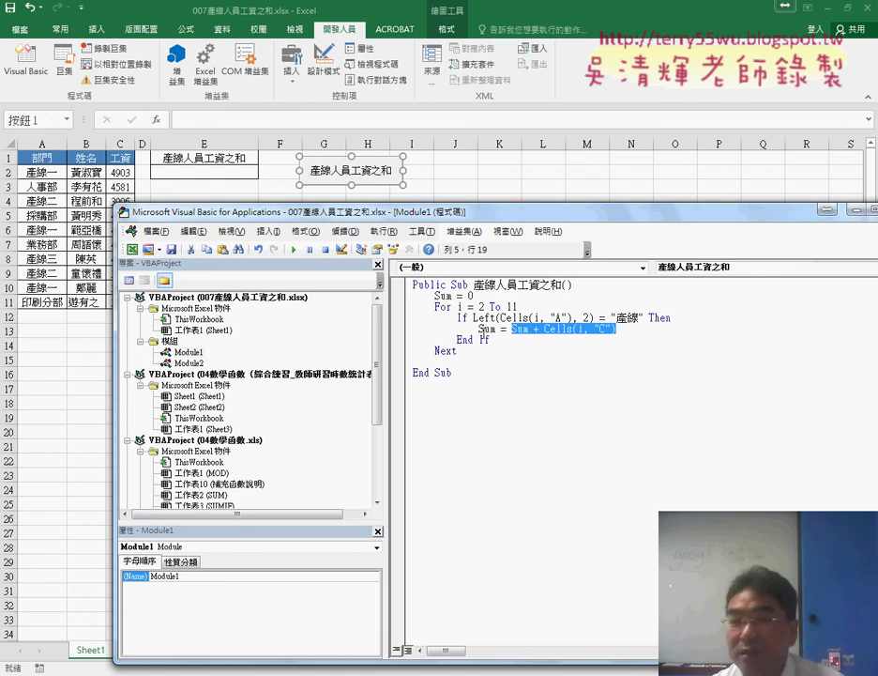
pyautogui.click(469, 365)
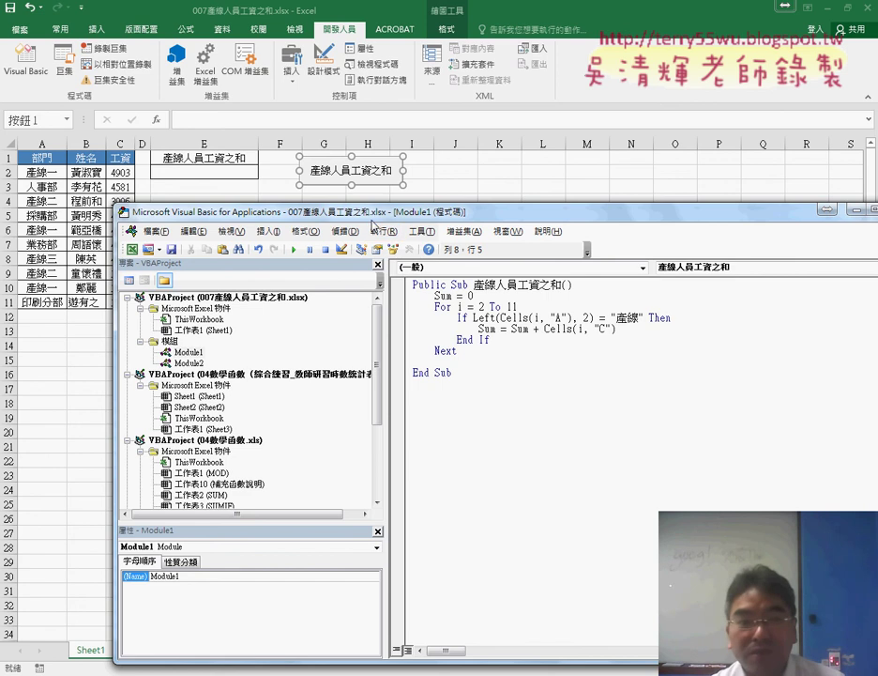
pyautogui.moveTo(370, 215); pyautogui.dragTo(429, 164)
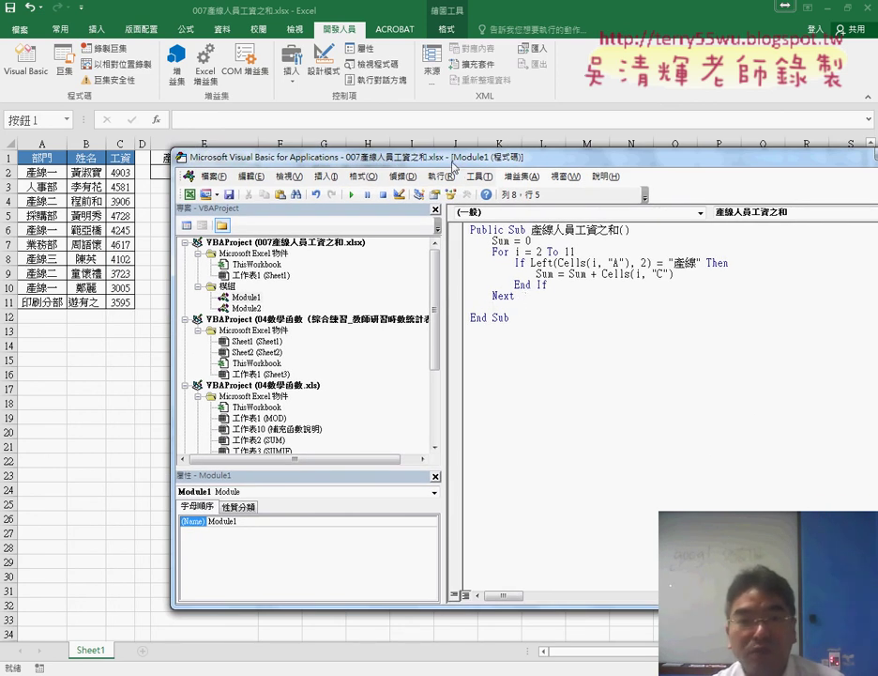
# - Add Range("E2") = Sum below Next and run the macro, putting 23884 in E2
pyautogui.moveTo(350, 158); pyautogui.dragTo(346, 218)
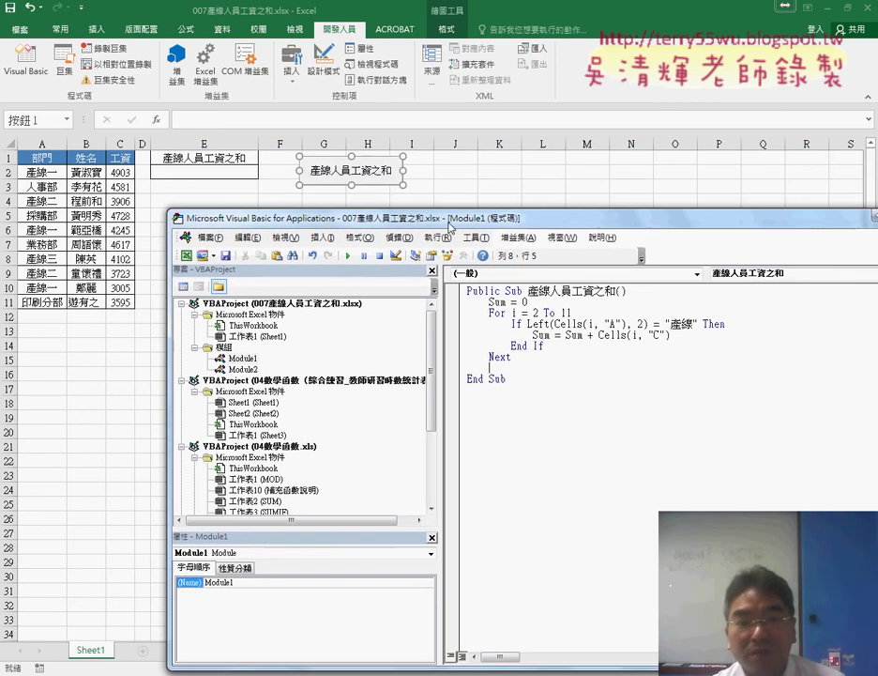
pyautogui.doubleClick(542, 335)
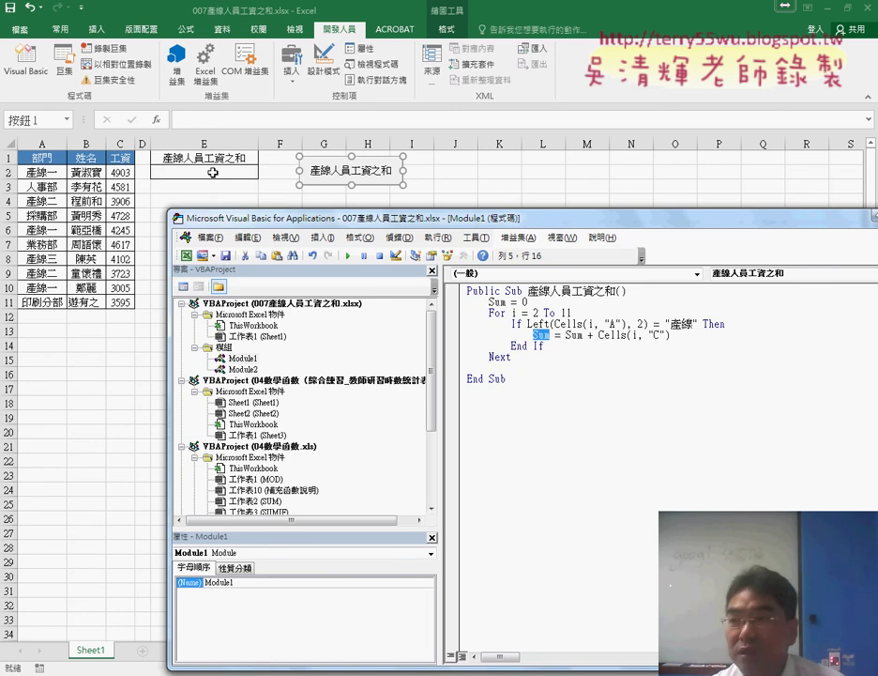
pyautogui.click(514, 363)
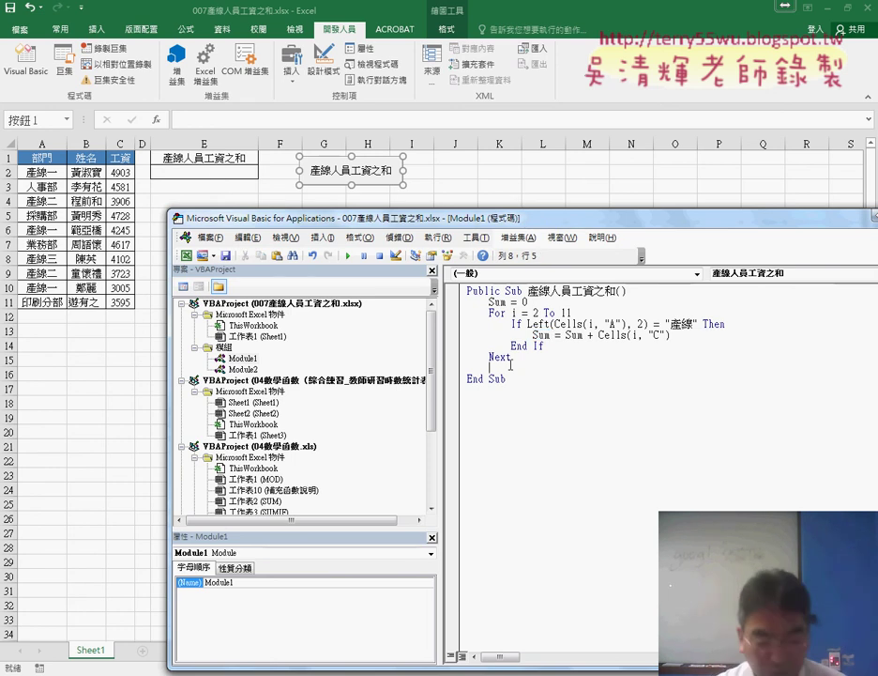
pyautogui.press('Down')
pyautogui.write('ra')
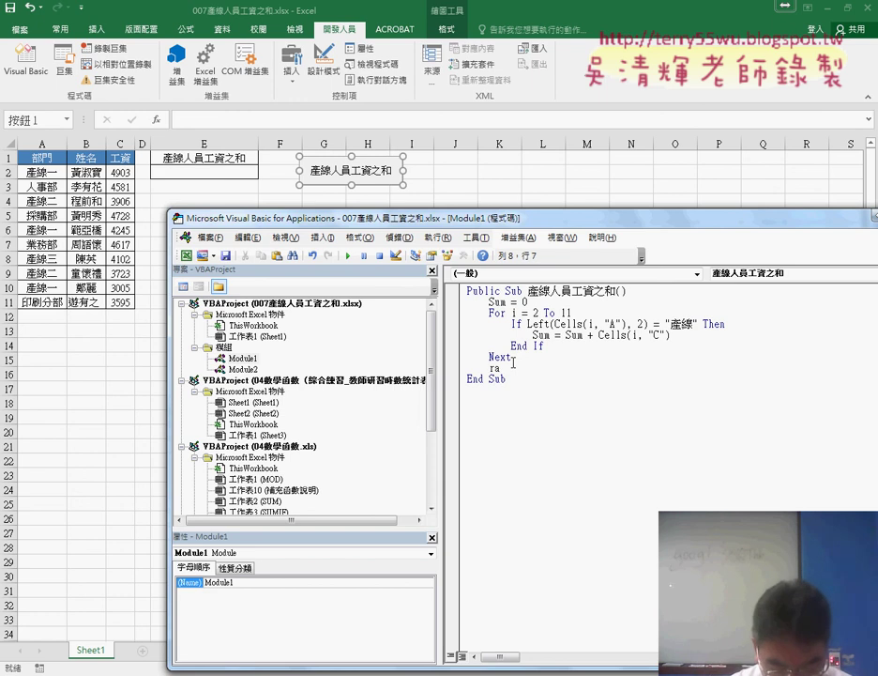
pyautogui.write('nge(')
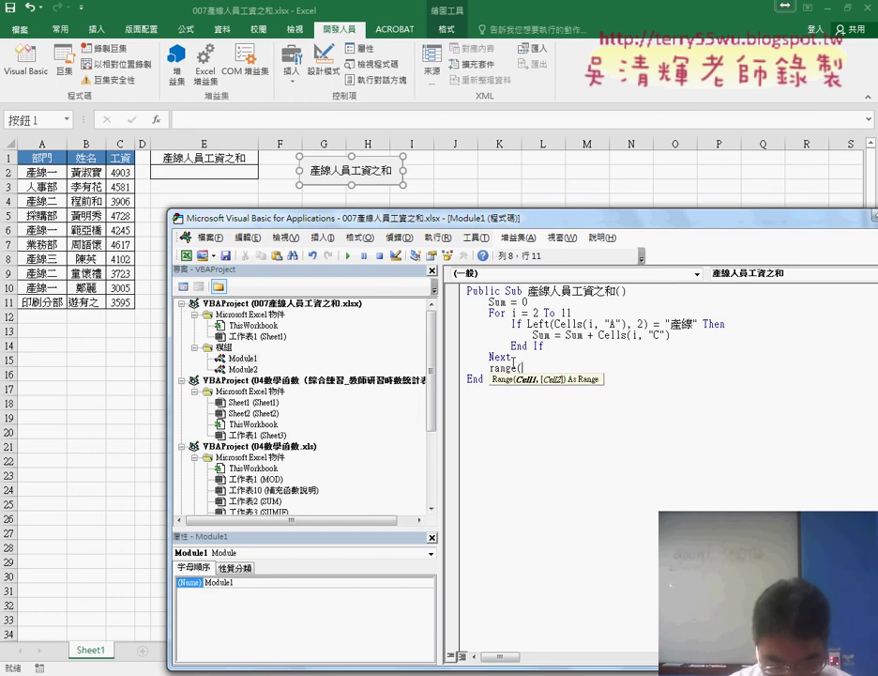
pyautogui.write('"')
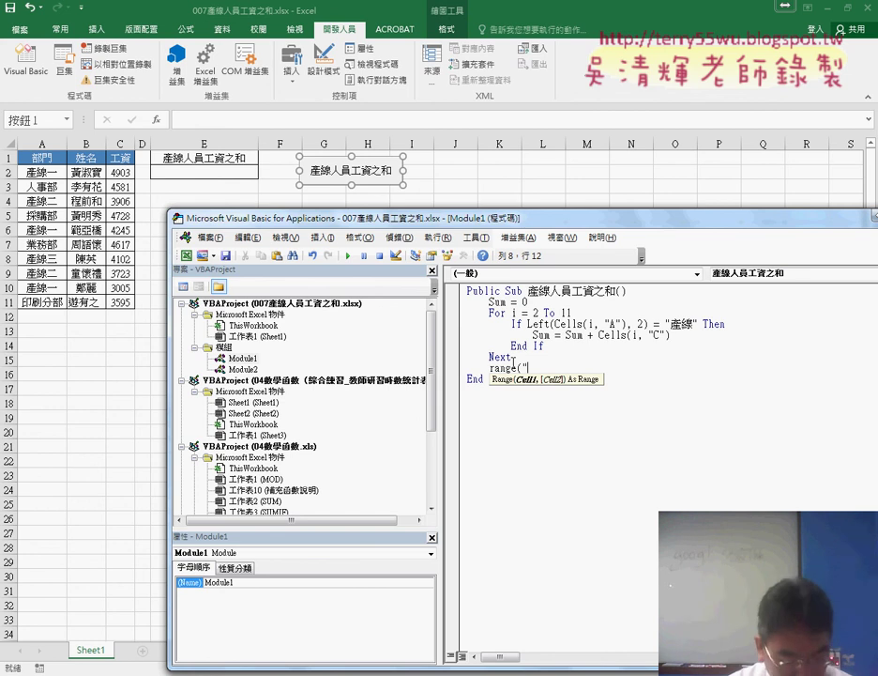
pyautogui.write('E')
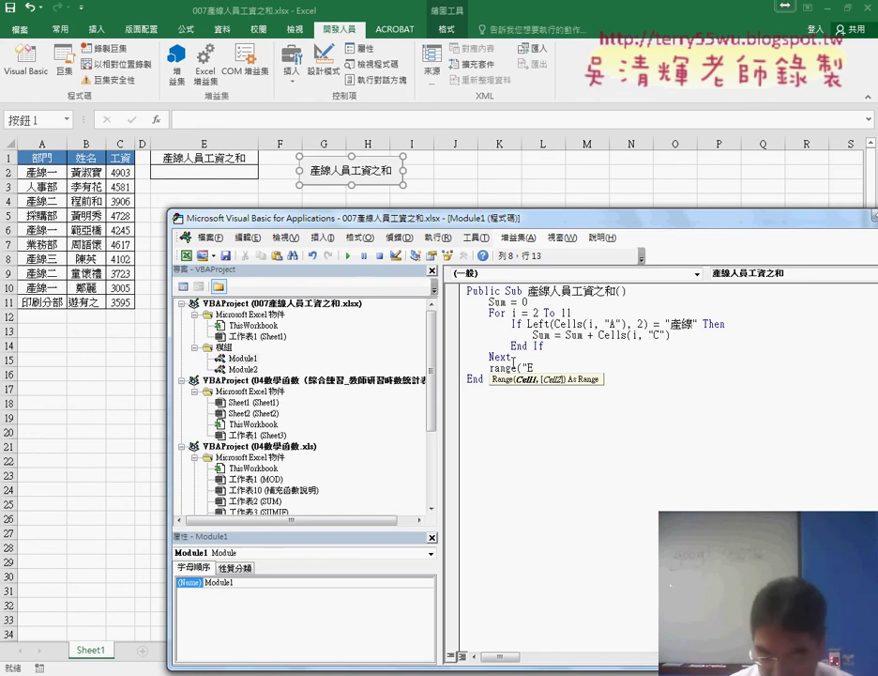
pyautogui.write('2"')
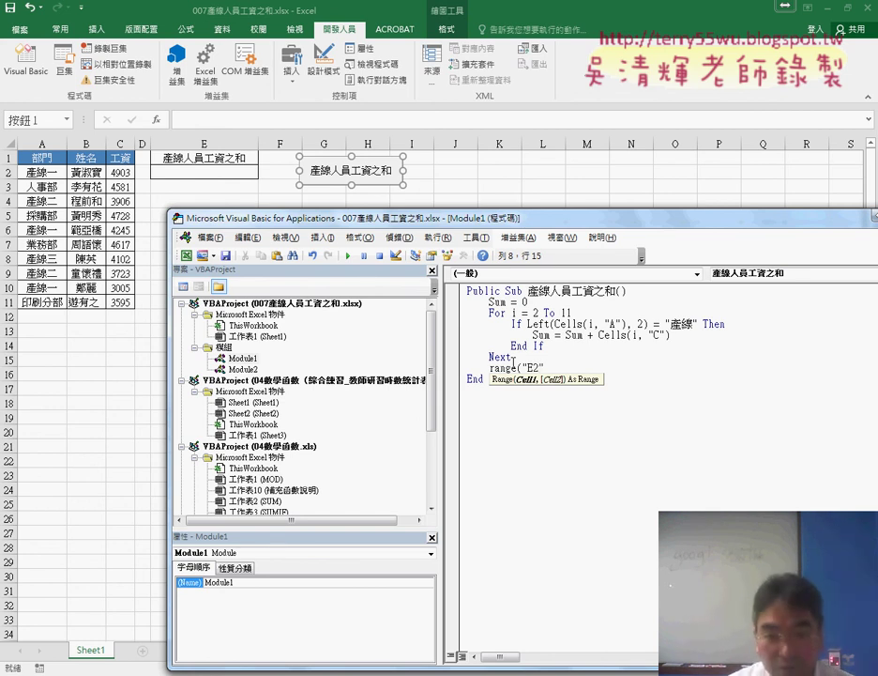
pyautogui.write(')=')
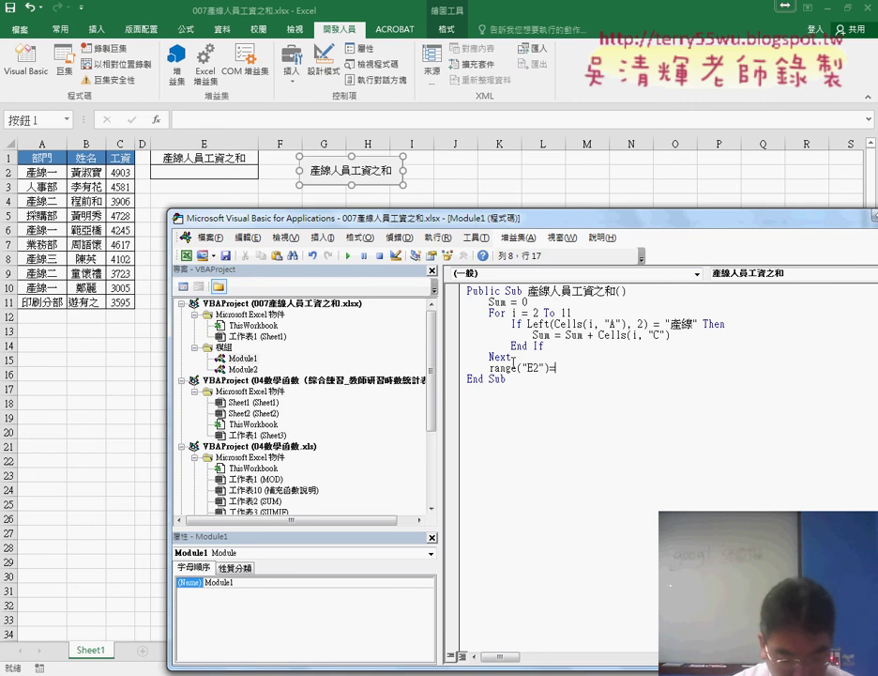
pyautogui.write('sum')
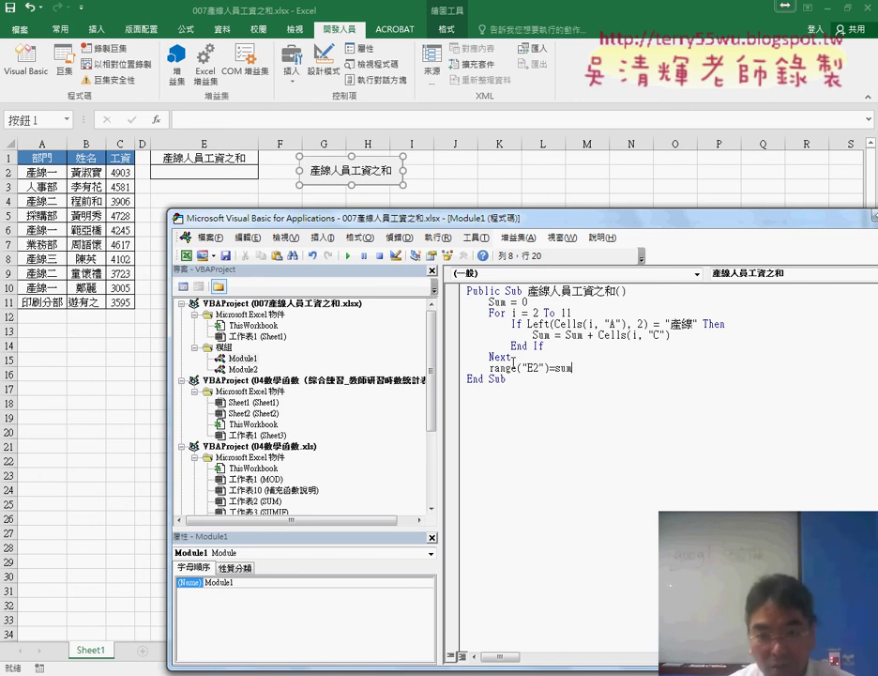
pyautogui.press('Down')
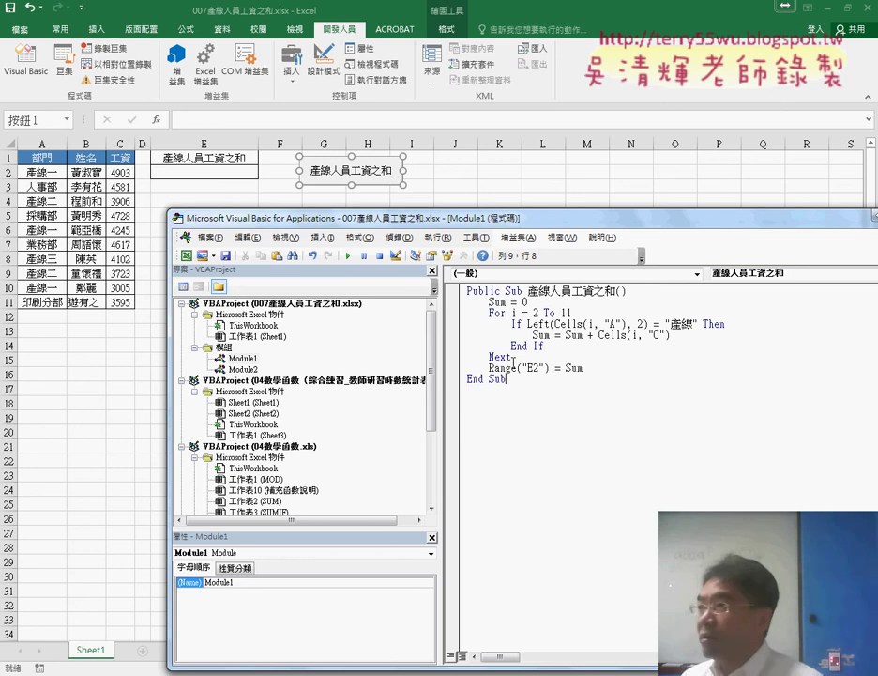
pyautogui.click(552, 323)
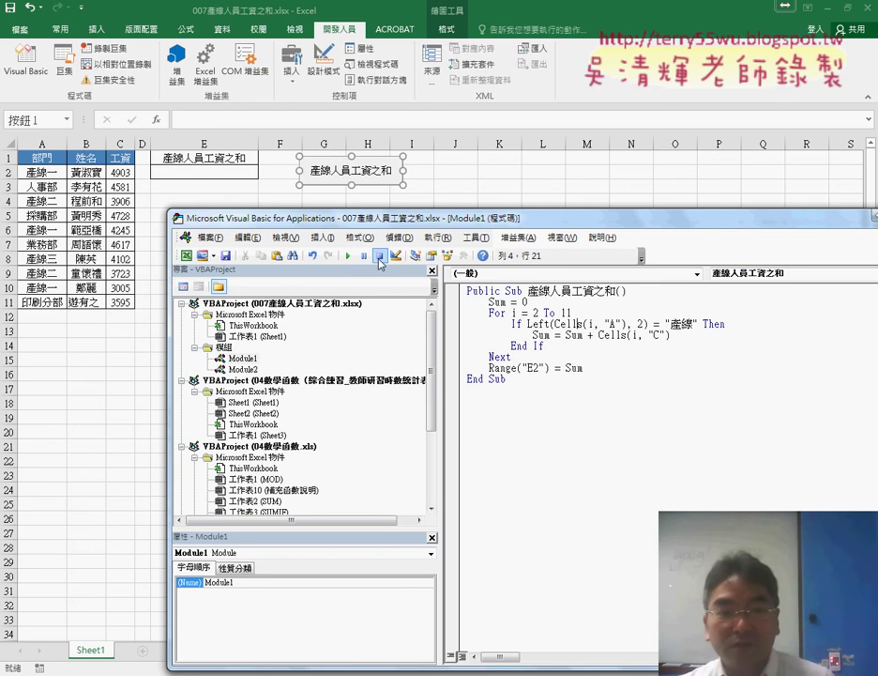
pyautogui.click(349, 256)
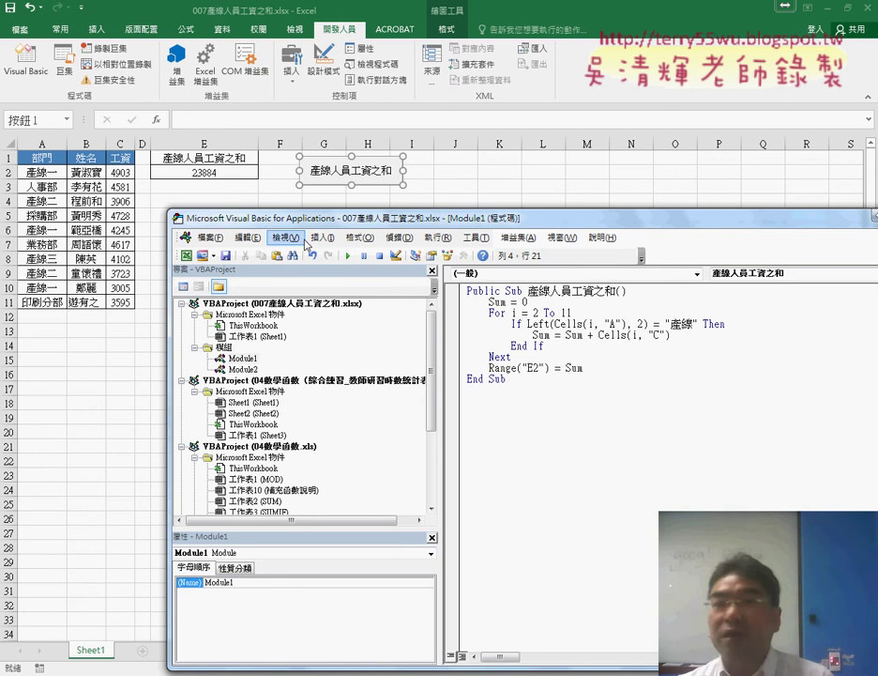
# - Clear cell E2 and bring the code editor back in front of the sheet
pyautogui.click(216, 176)
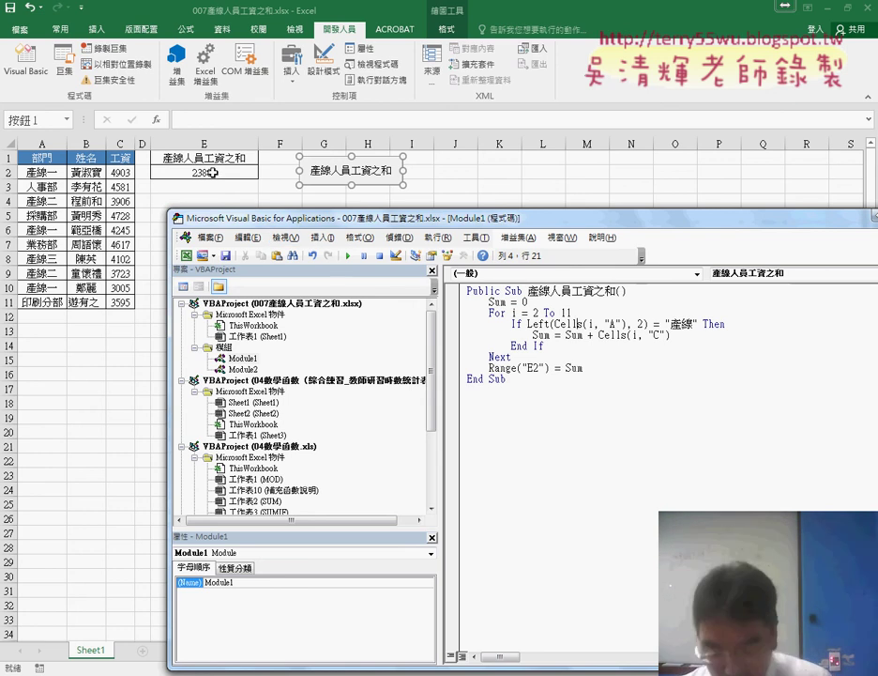
pyautogui.press('Delete')
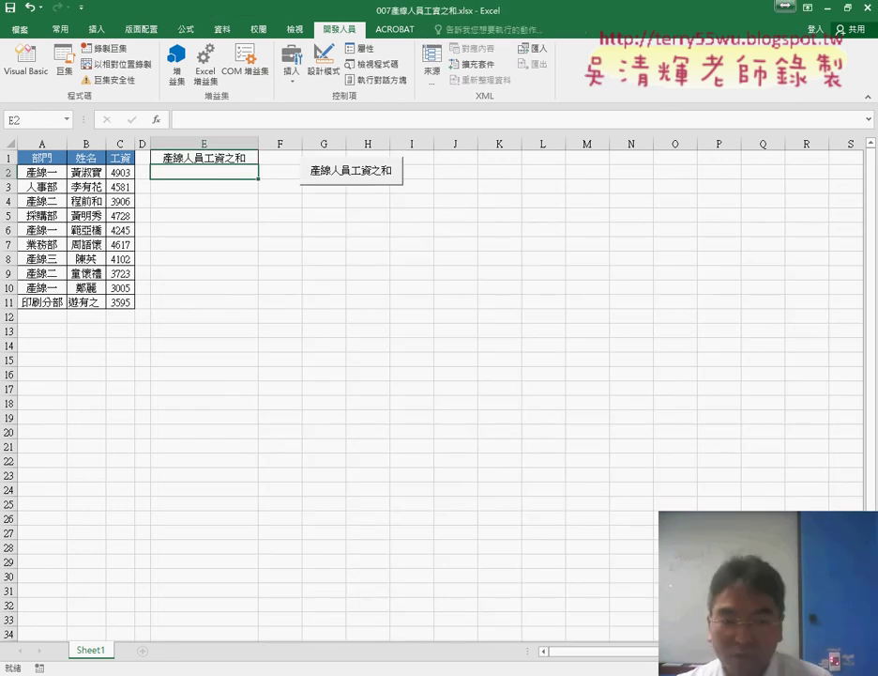
pyautogui.moveTo(241, 657)
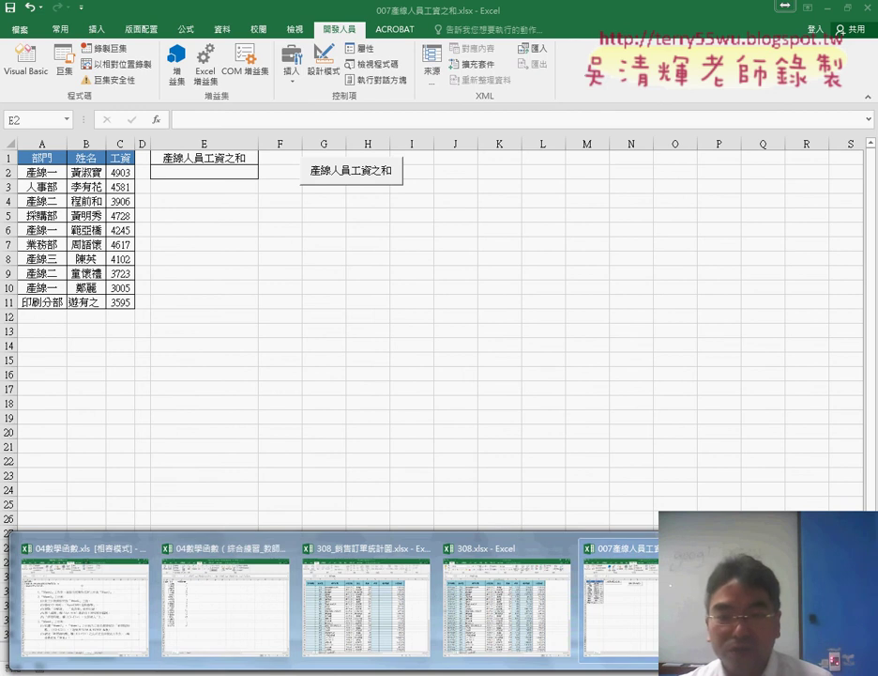
pyautogui.click(420, 629)
# - Widen the code area, shift the editor left, and set a breakpoint on Sum = 0
pyautogui.moveTo(437, 358); pyautogui.dragTo(369, 358)
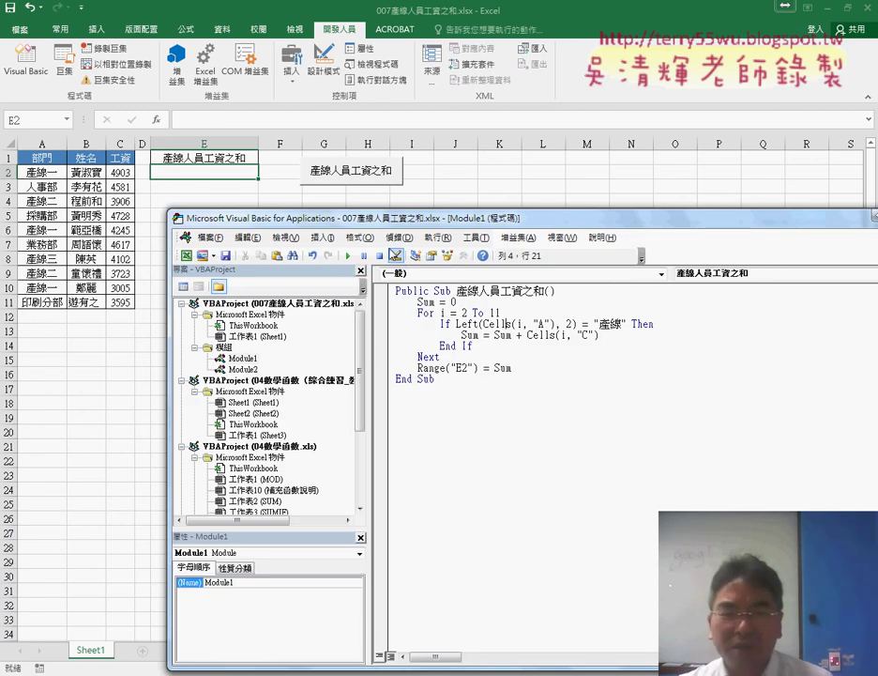
pyautogui.moveTo(390, 228); pyautogui.dragTo(264, 219)
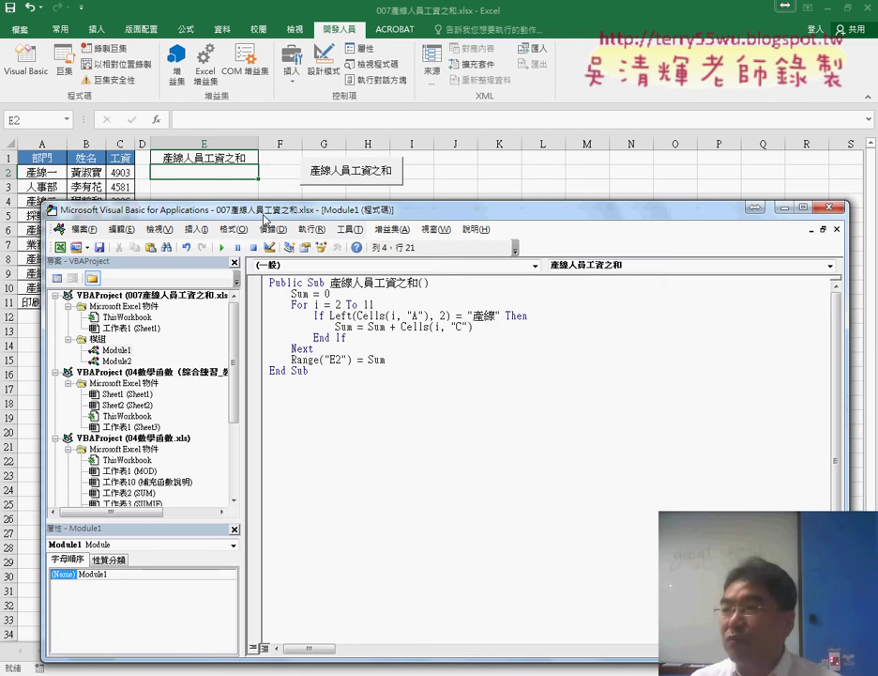
pyautogui.click(256, 294)
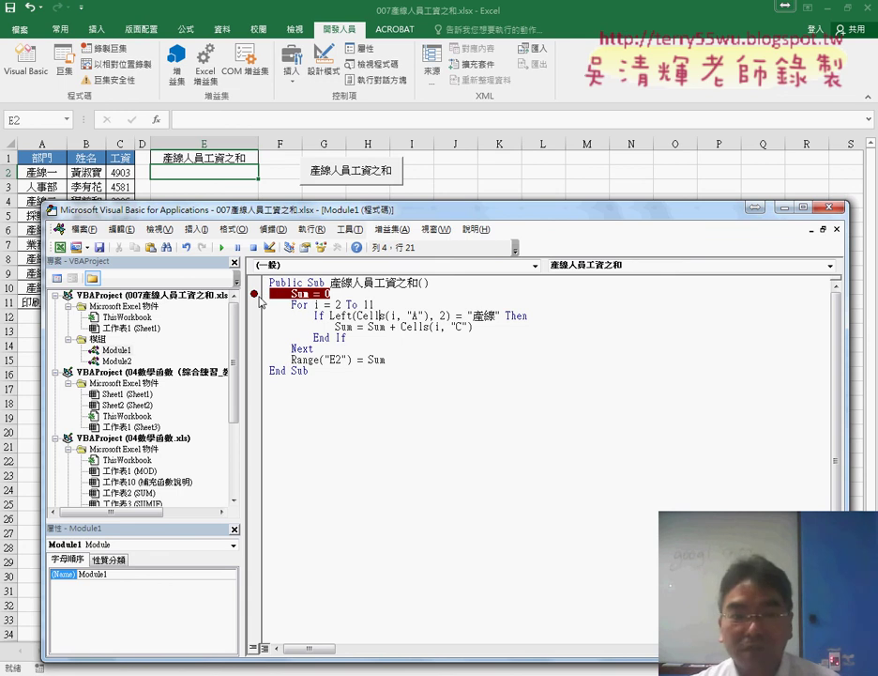
# - Remove the Sum = 0 breakpoint and step with F8 to pause at For i = 2 To 11
pyautogui.click(255, 293)
pyautogui.click(339, 294)
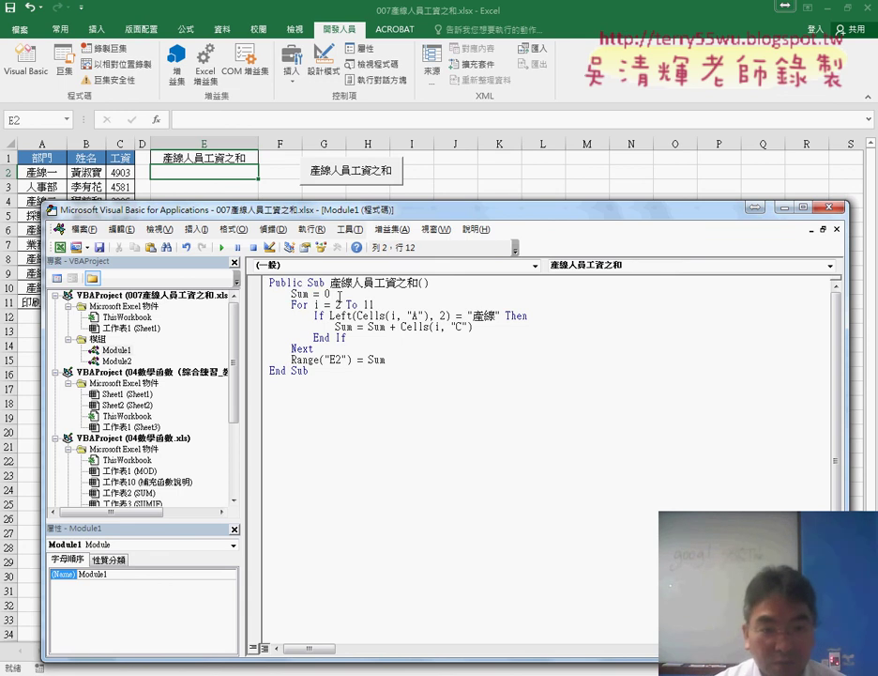
pyautogui.press('F8')
pyautogui.press('F8')
pyautogui.press('F8')
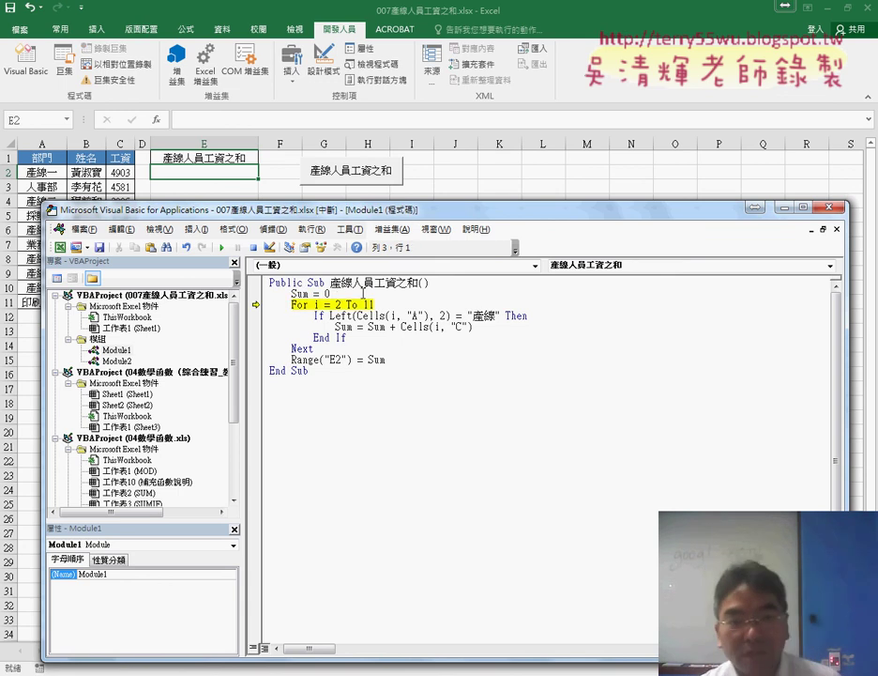
pyautogui.moveTo(306, 294)
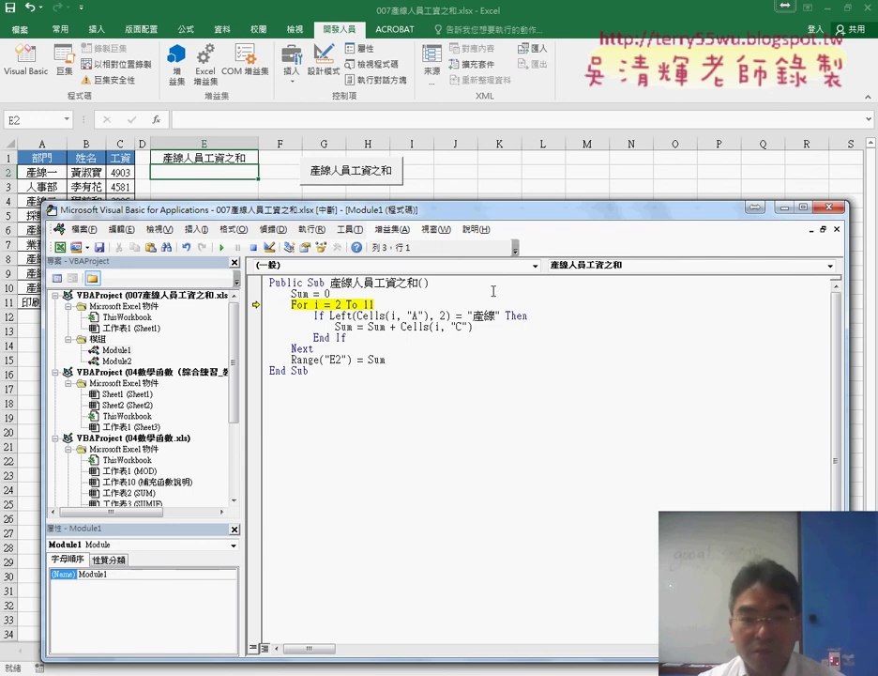
# - Step through row 2, inspecting Sum + Cells(i, "C") until Sum holds 4903
pyautogui.press('F8')
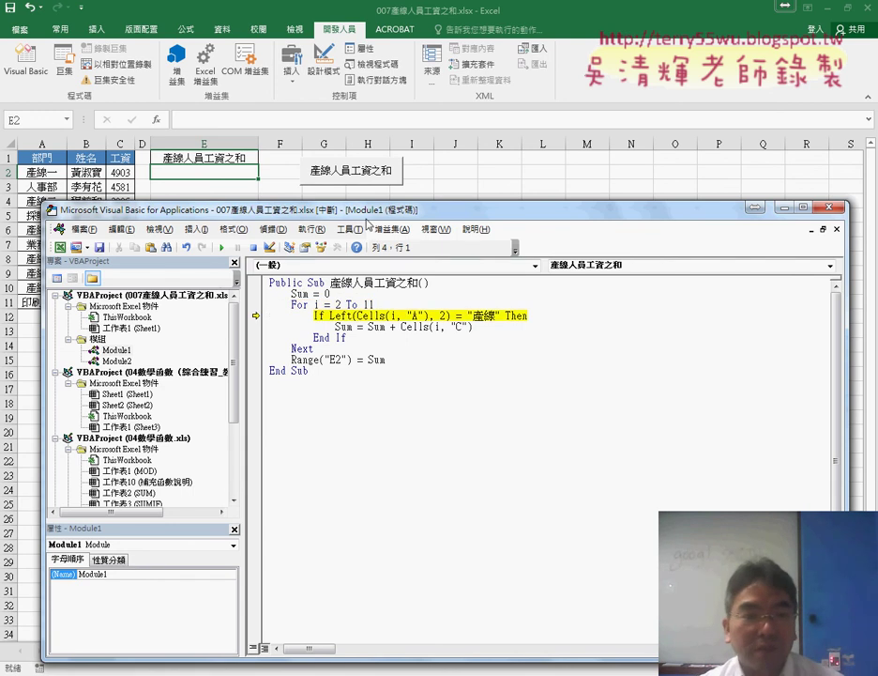
pyautogui.moveTo(366, 209); pyautogui.dragTo(443, 181)
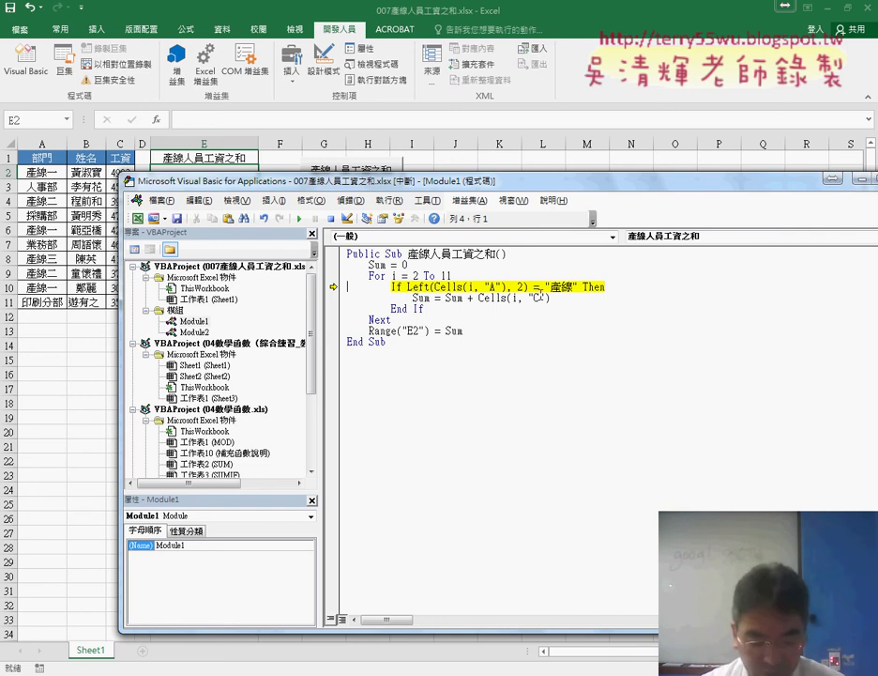
pyautogui.press('F8')
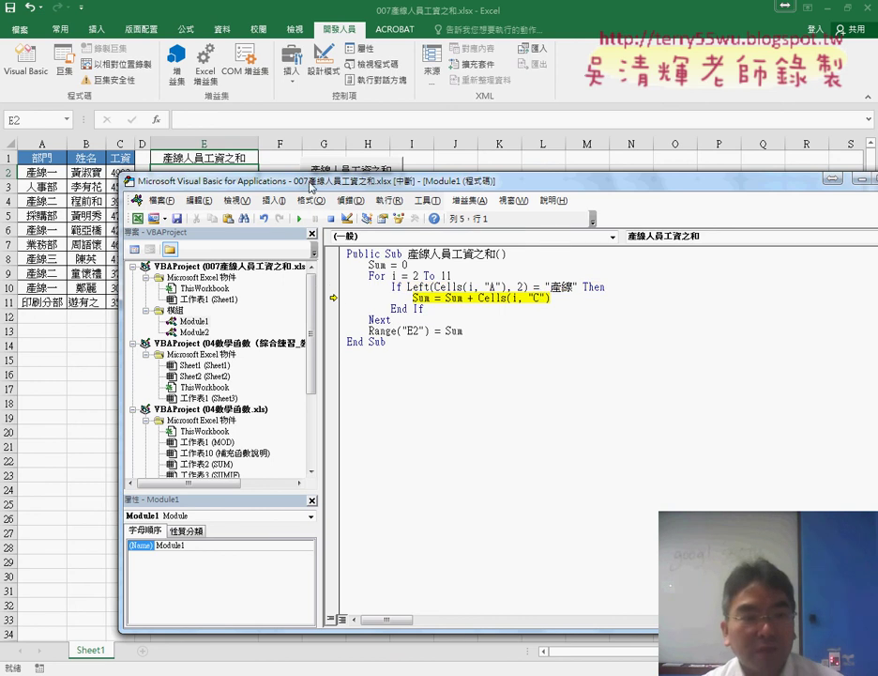
pyautogui.moveTo(235, 180); pyautogui.dragTo(255, 188)
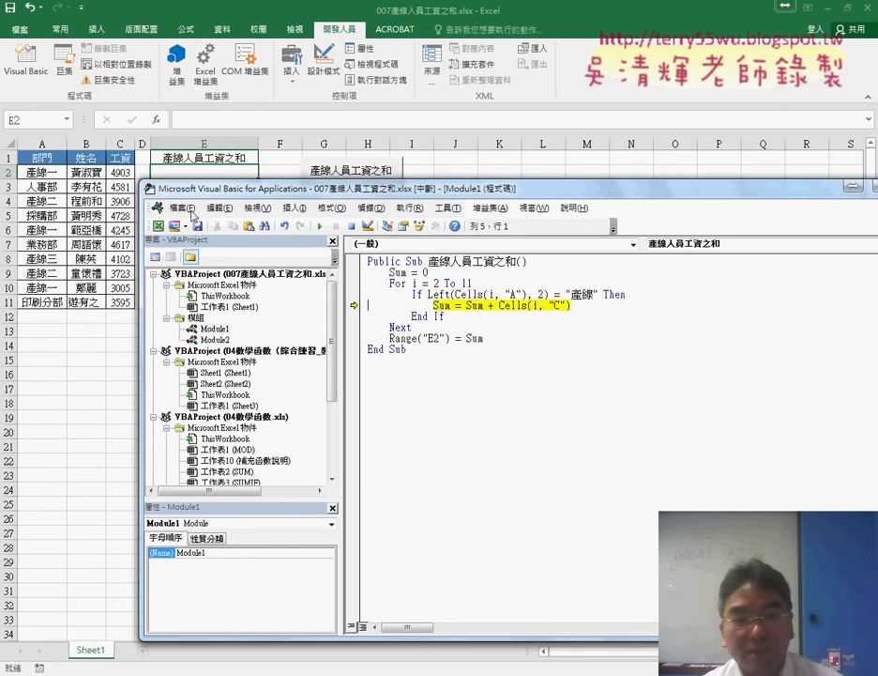
pyautogui.moveTo(466, 306); pyautogui.dragTo(571, 305)
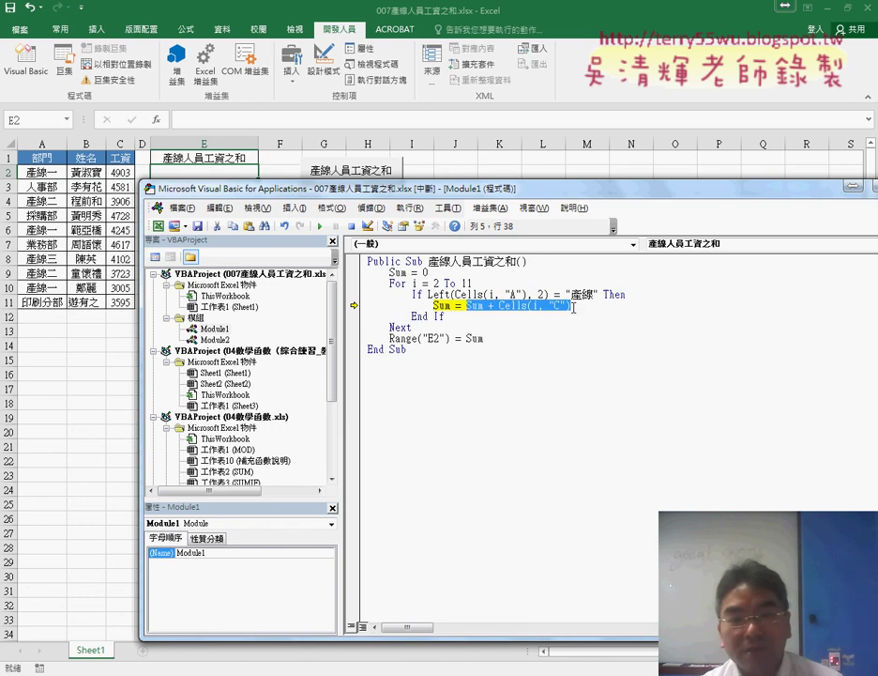
pyautogui.moveTo(496, 311)
pyautogui.moveTo(441, 308)
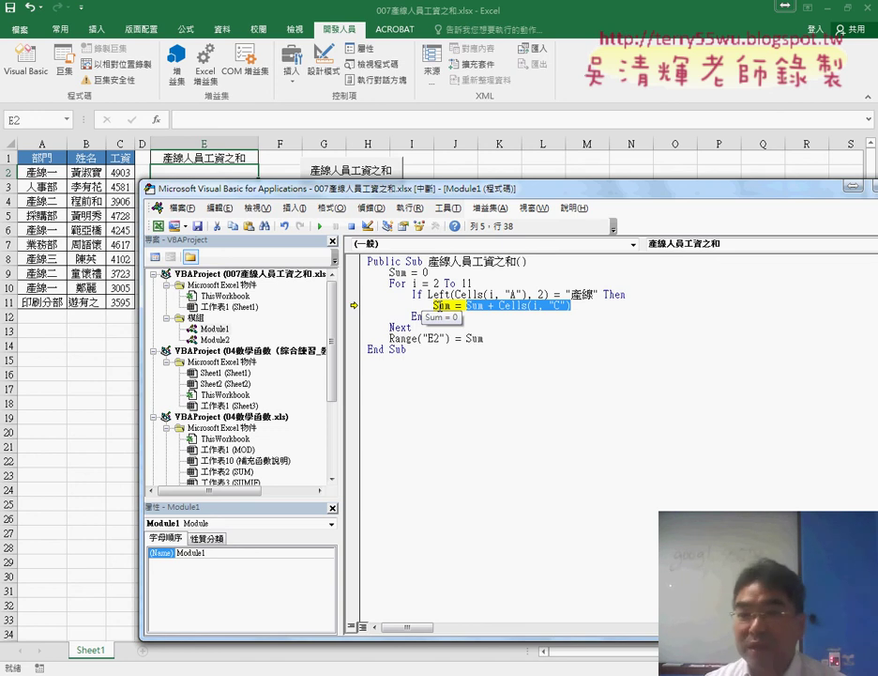
pyautogui.press('F8')
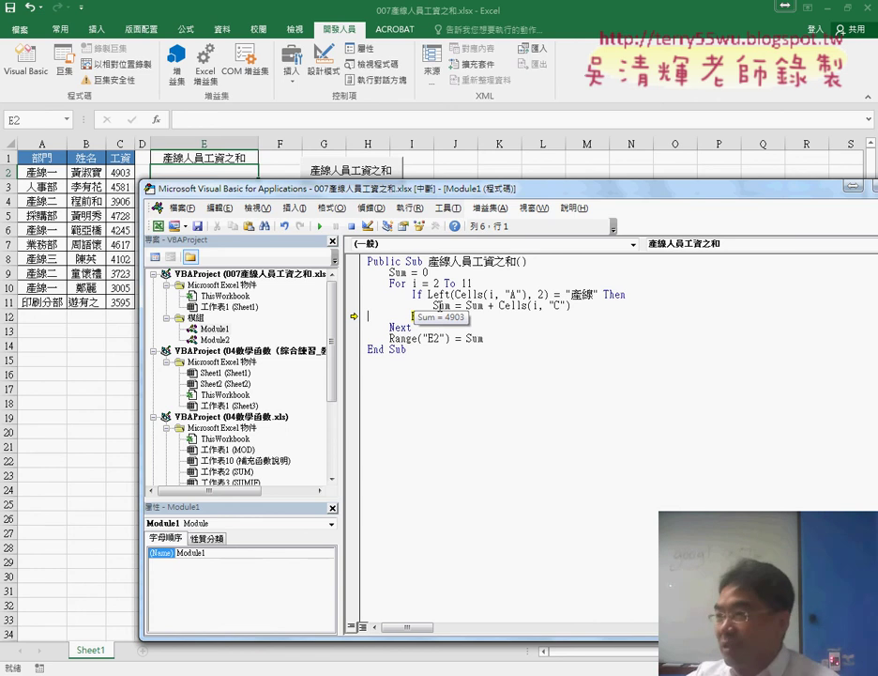
# - Step past the non-產線 row and add row 4's 3906 wage, making Sum 8809
pyautogui.press('F8')
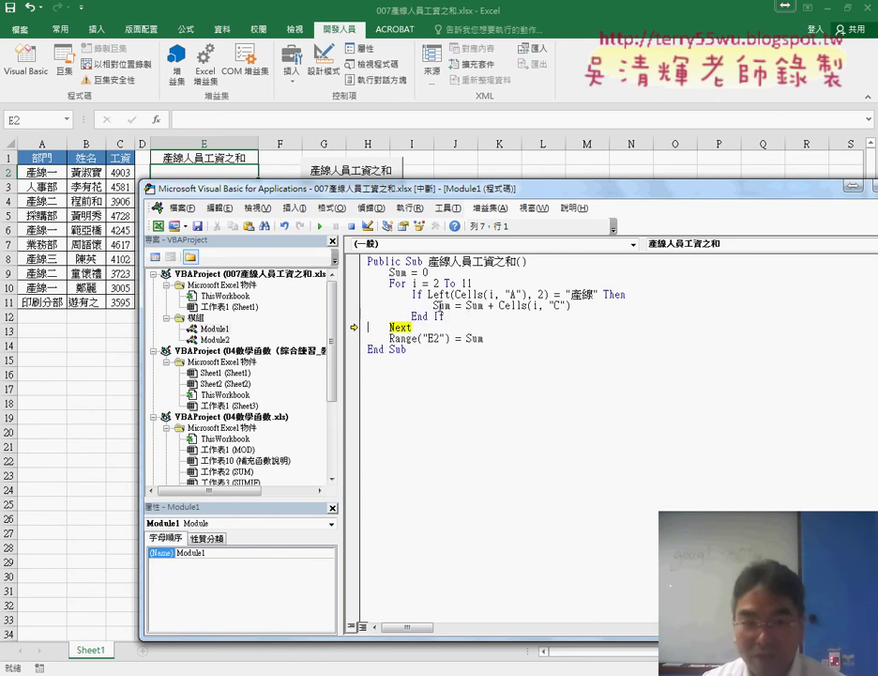
pyautogui.press('F8')
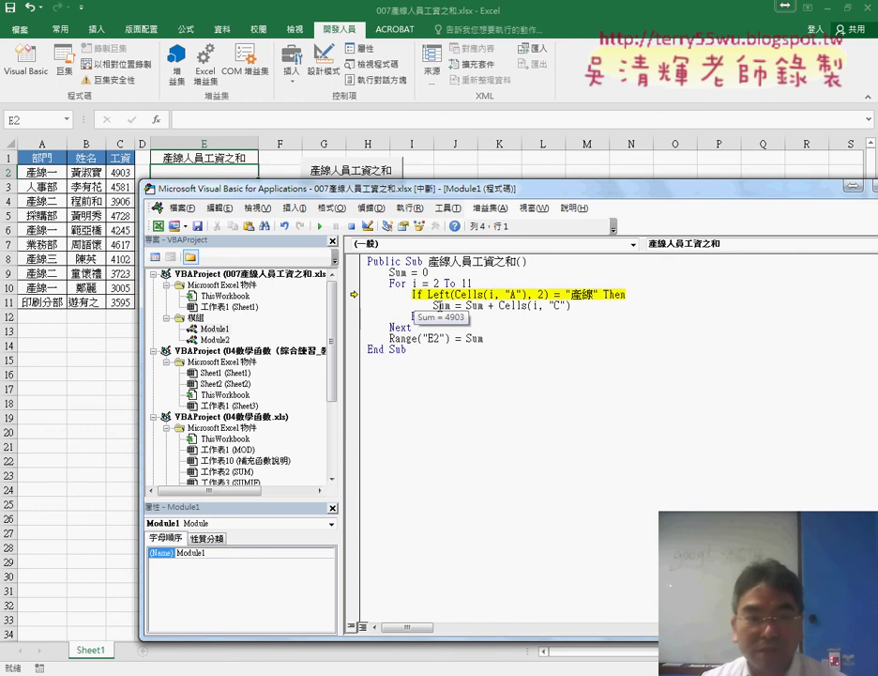
pyautogui.press('F8')
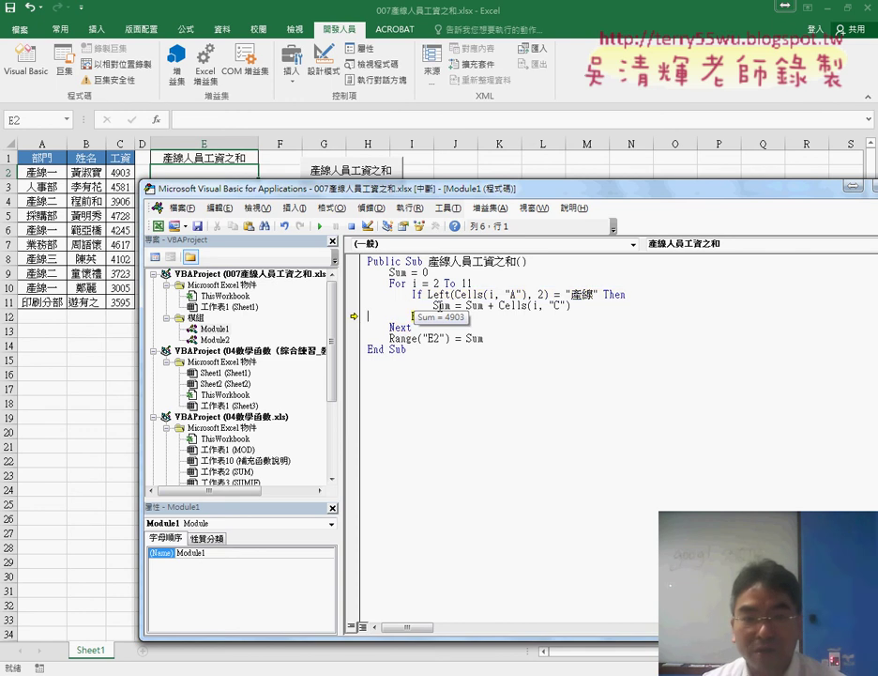
pyautogui.press('F8')
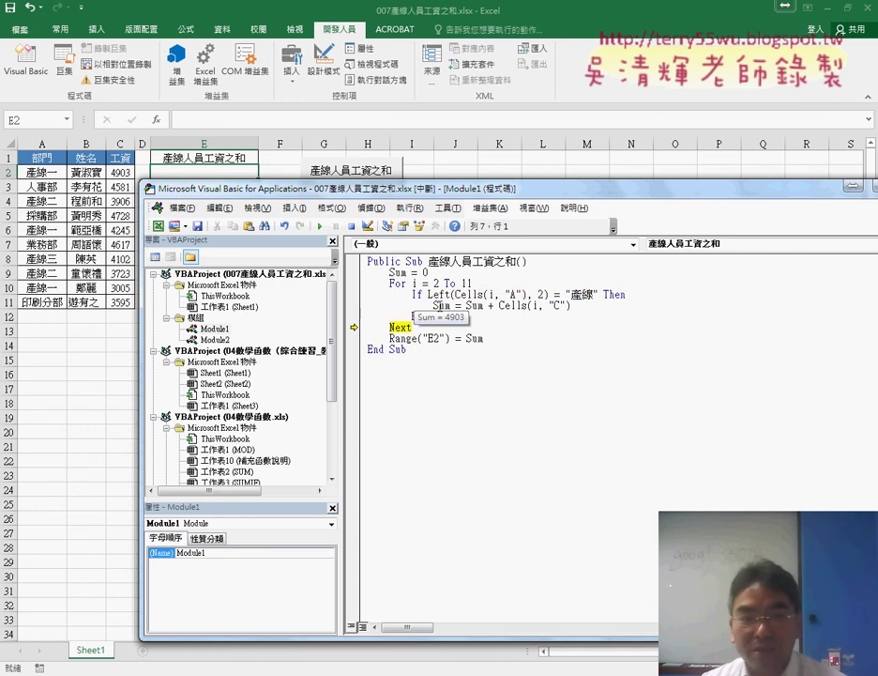
pyautogui.press('F8')
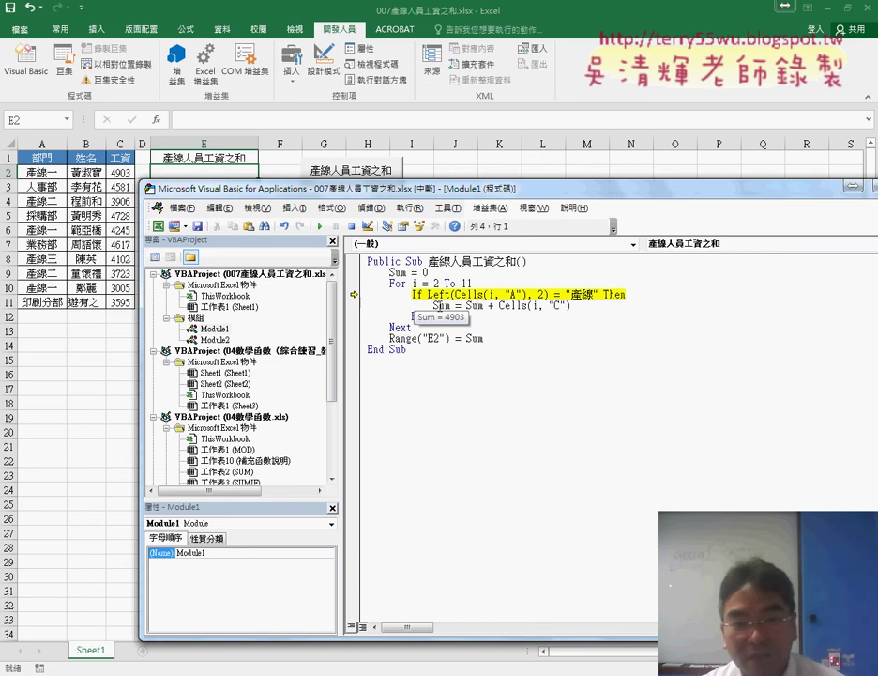
pyautogui.moveTo(416, 283)
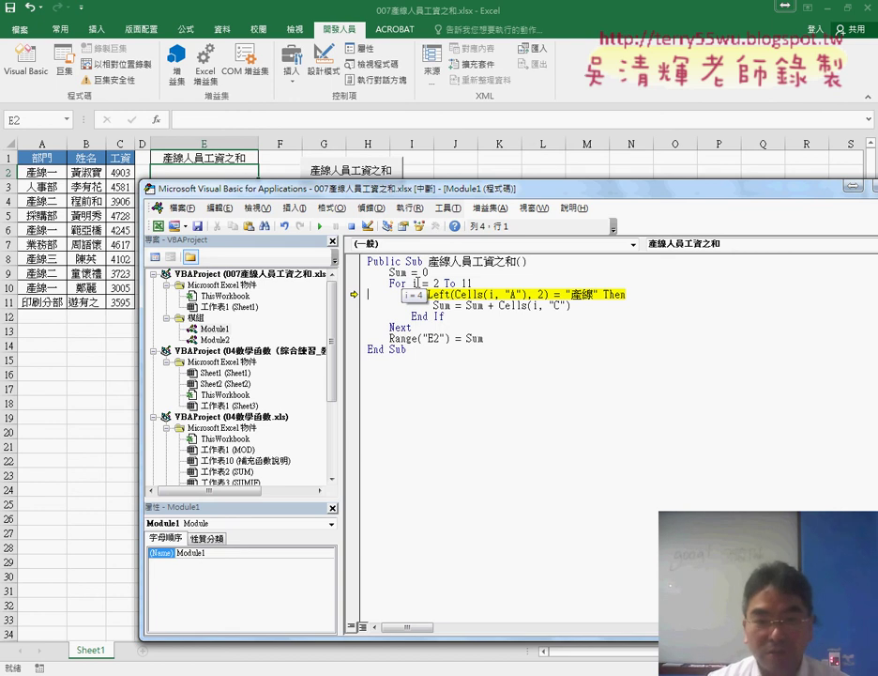
pyautogui.press('F8')
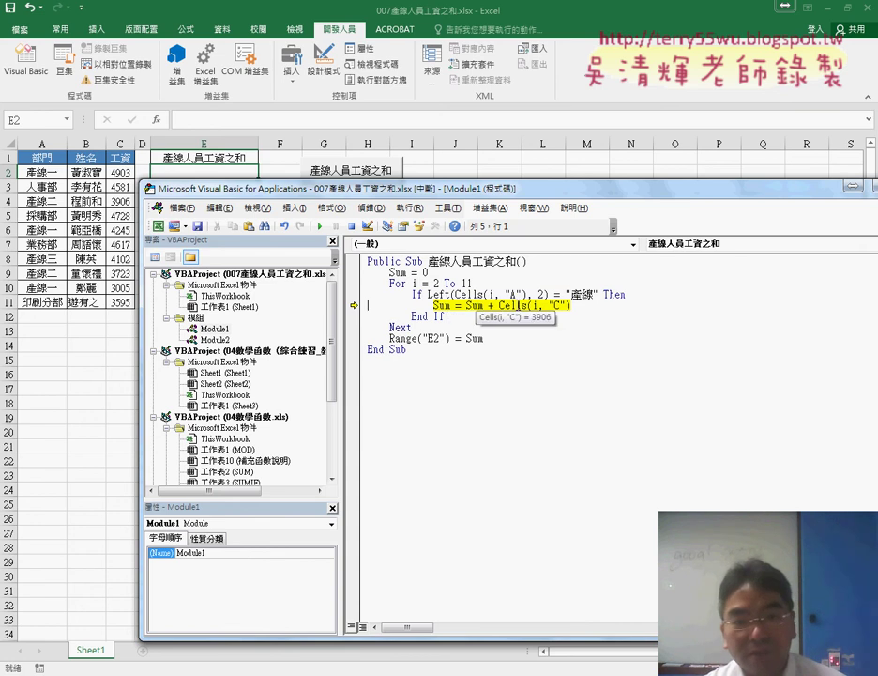
pyautogui.moveTo(466, 305); pyautogui.dragTo(570, 306)
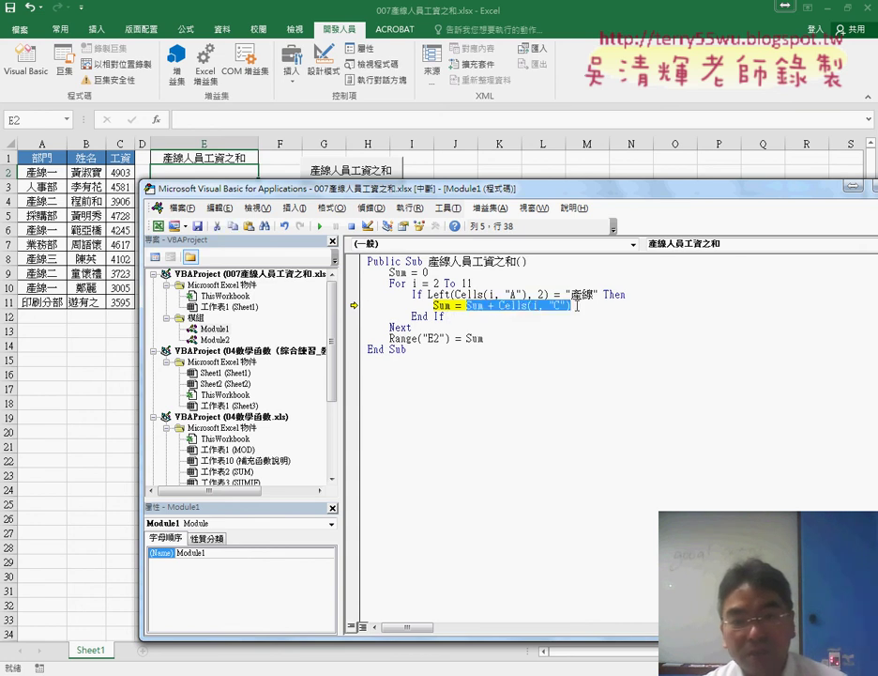
pyautogui.moveTo(493, 312)
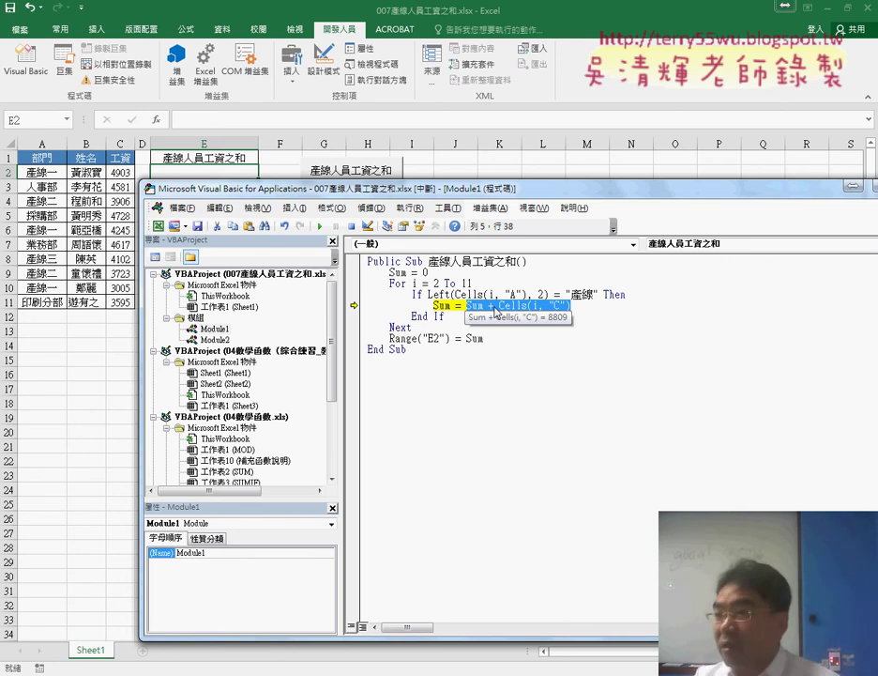
pyautogui.press('F8')
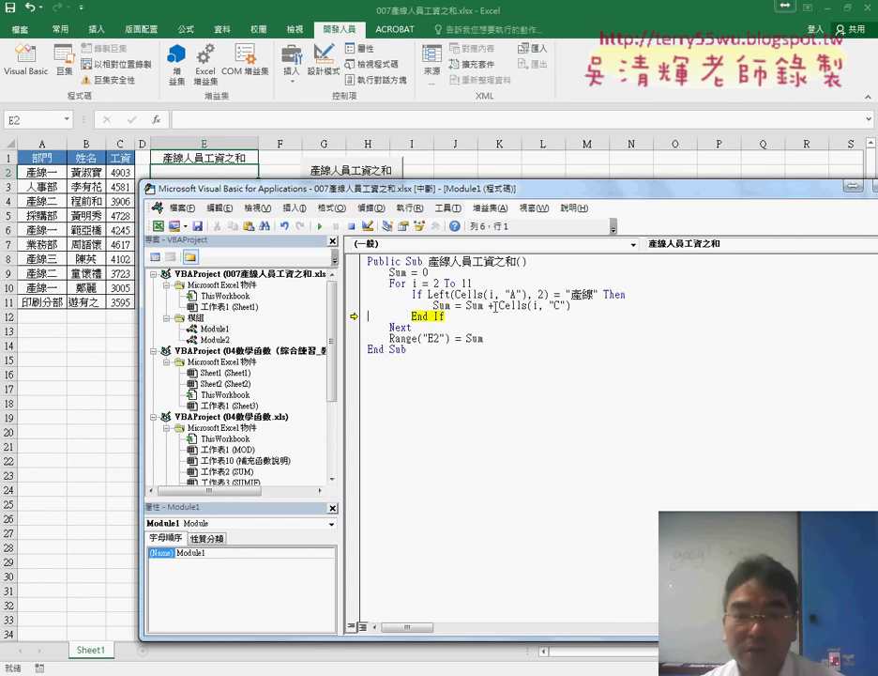
pyautogui.moveTo(446, 306)
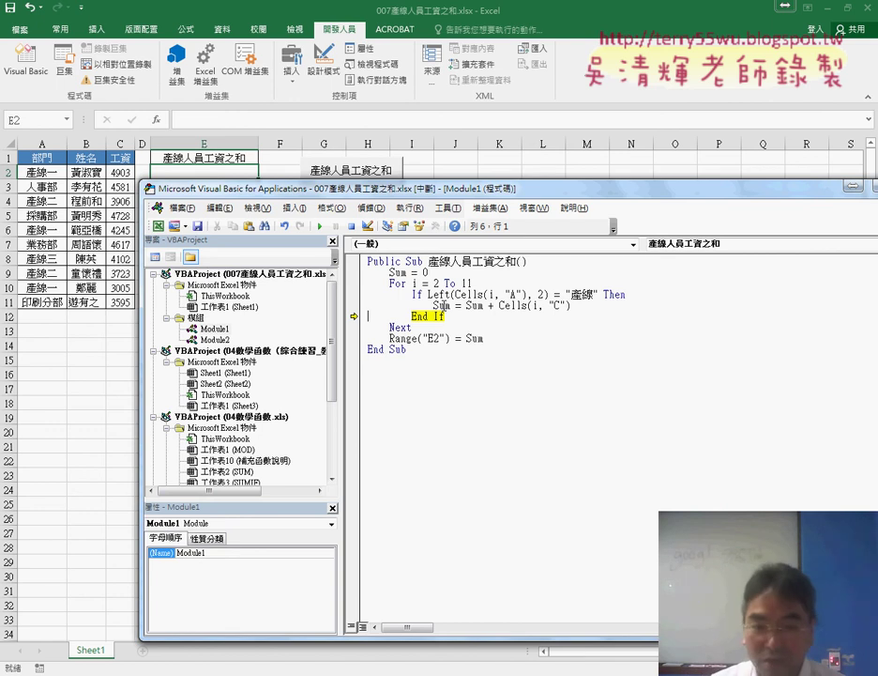
# - Step through the remaining rows, raising Sum through 13054 and 17156 to the loop's end
pyautogui.press('F8')
pyautogui.press('F8')
pyautogui.press('F8')
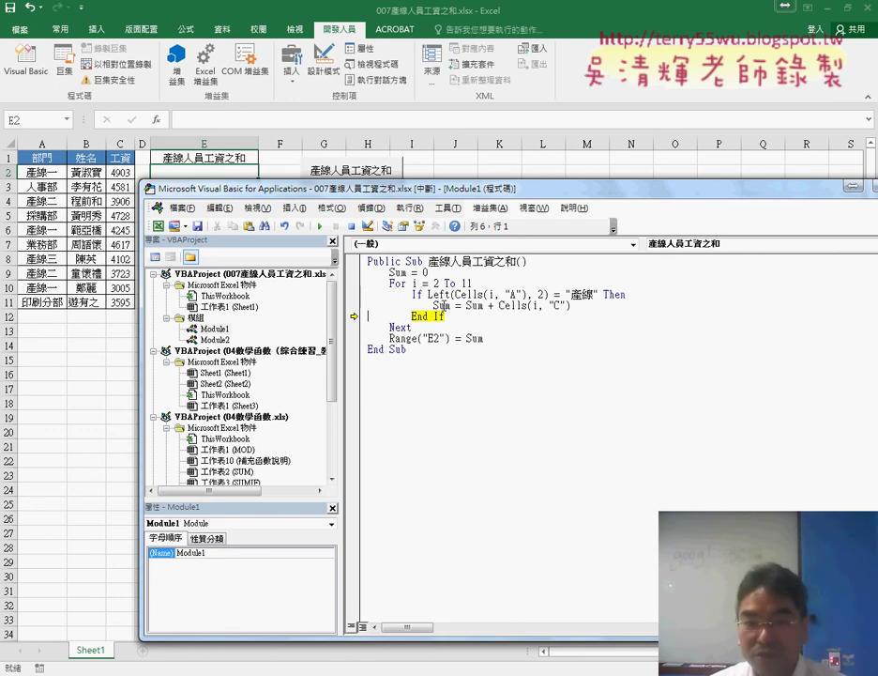
pyautogui.press('F8')
pyautogui.press('F8')
pyautogui.press('F8')
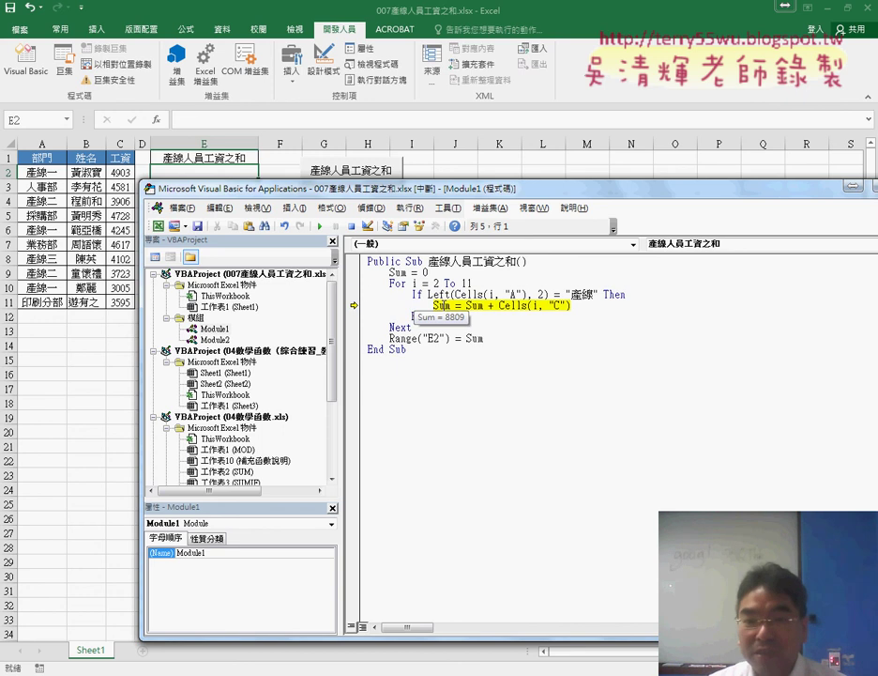
pyautogui.press('F8')
pyautogui.press('F8')
pyautogui.press('F8')
pyautogui.press('F8')
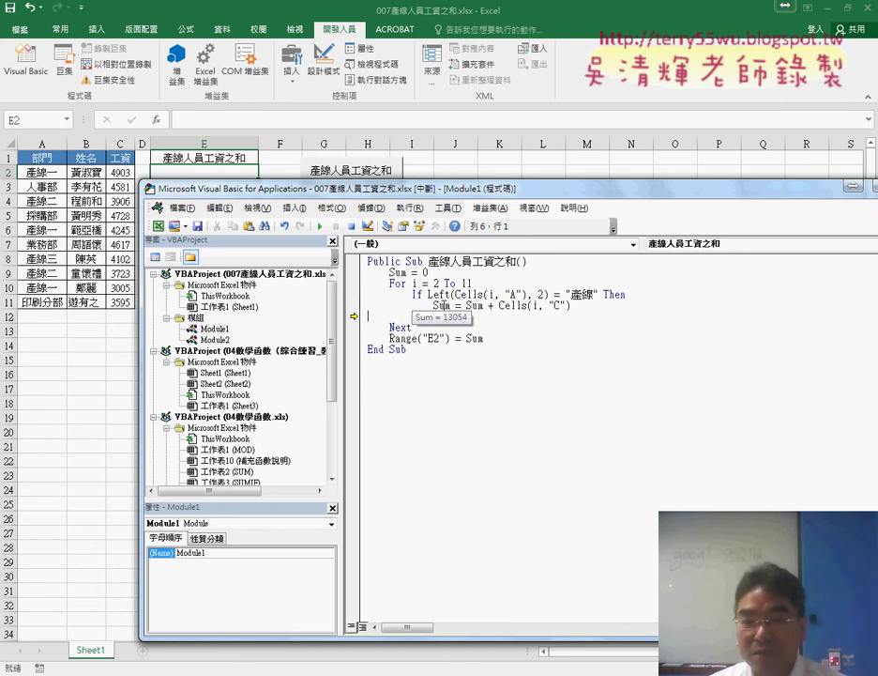
pyautogui.press('F8')
pyautogui.press('F8')
pyautogui.press('F8')
pyautogui.press('F8')
pyautogui.press('F8')
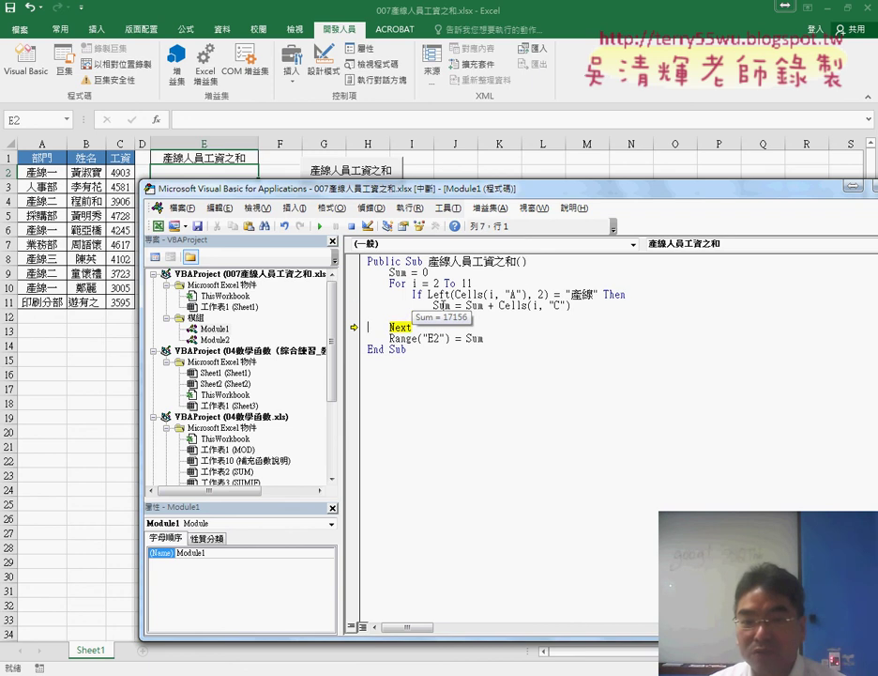
pyautogui.press('F8')
pyautogui.press('F8')
pyautogui.press('F8')
pyautogui.press('F8')
pyautogui.press('F8')
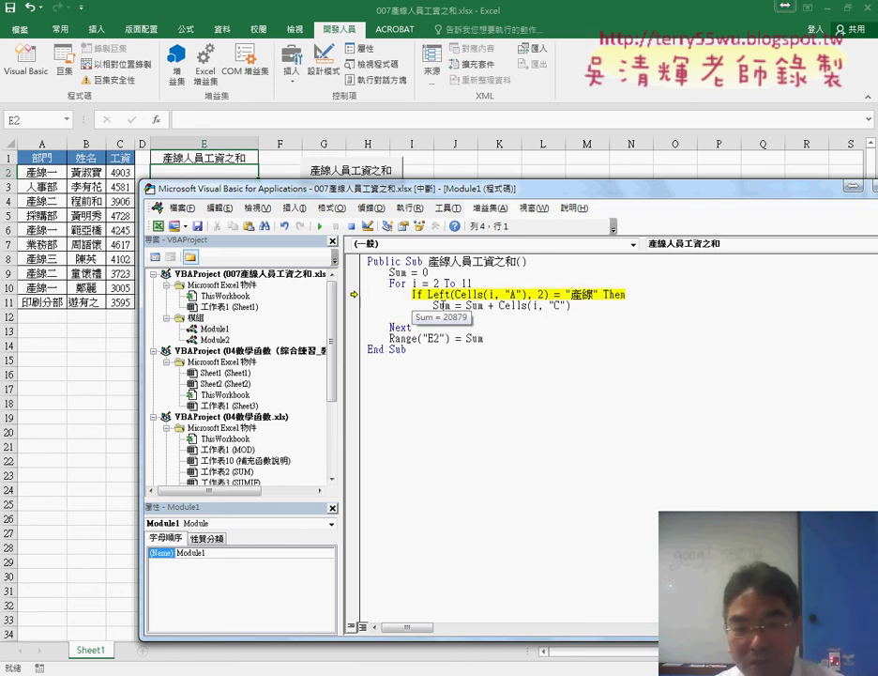
pyautogui.moveTo(415, 283)
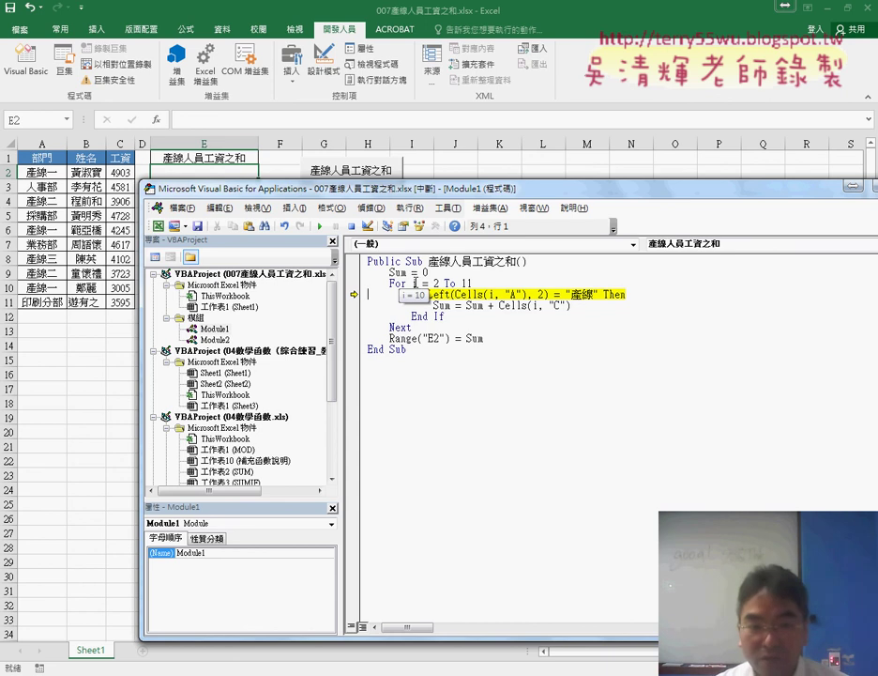
pyautogui.press('F8')
pyautogui.press('F8')
pyautogui.press('F8')
pyautogui.press('F8')
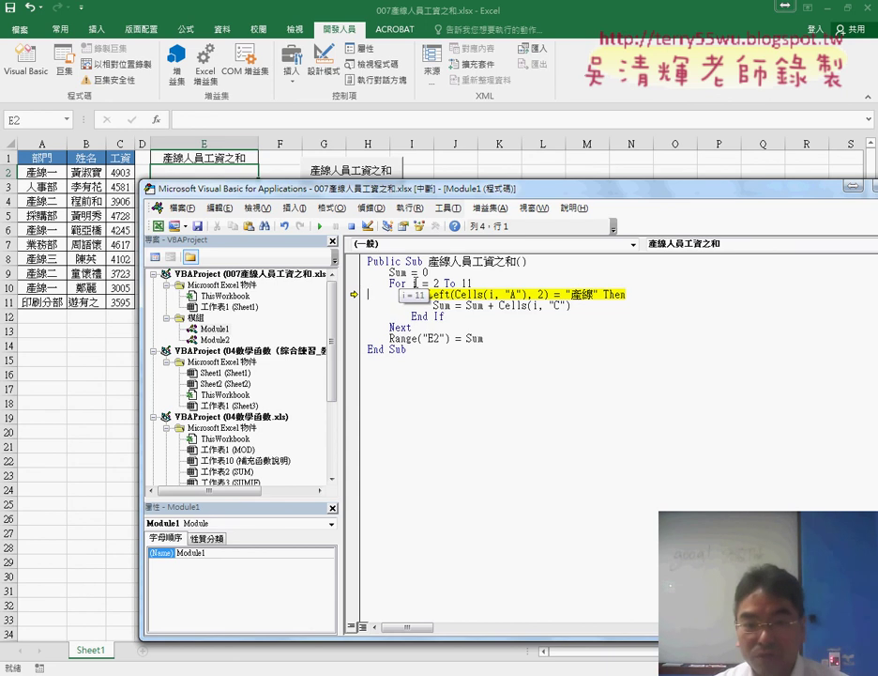
pyautogui.press('F8')
pyautogui.press('F8')
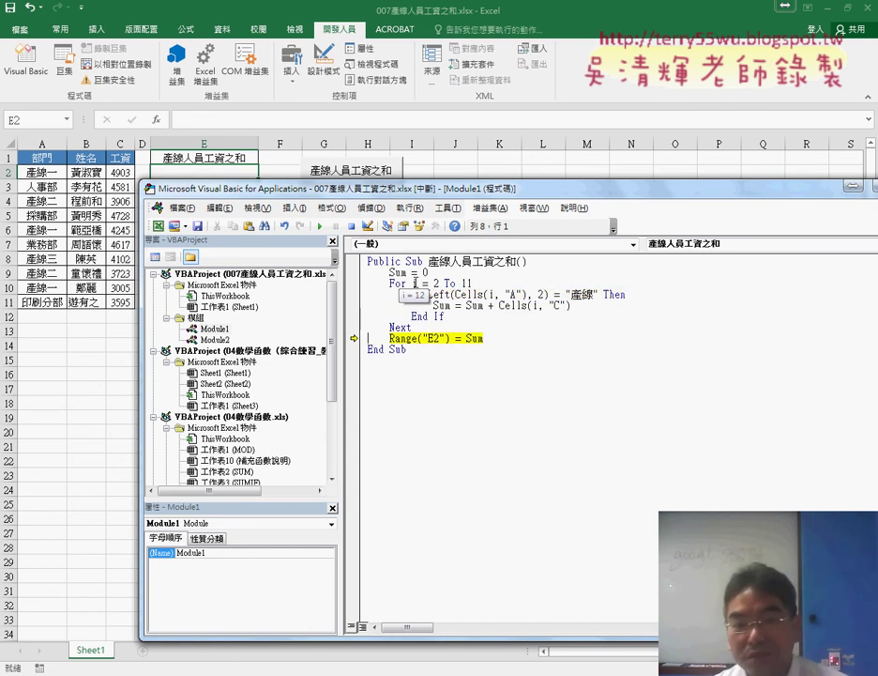
pyautogui.moveTo(471, 339)
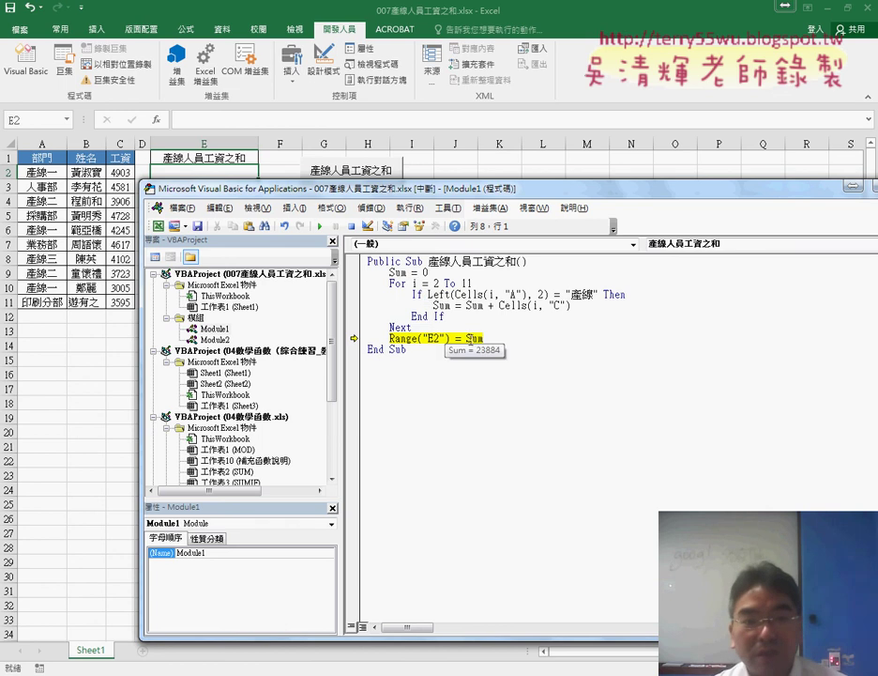
# - Step the Range("E2") line to write 23884, finish the Sub, and select all the code
pyautogui.moveTo(347, 188); pyautogui.dragTo(362, 211)
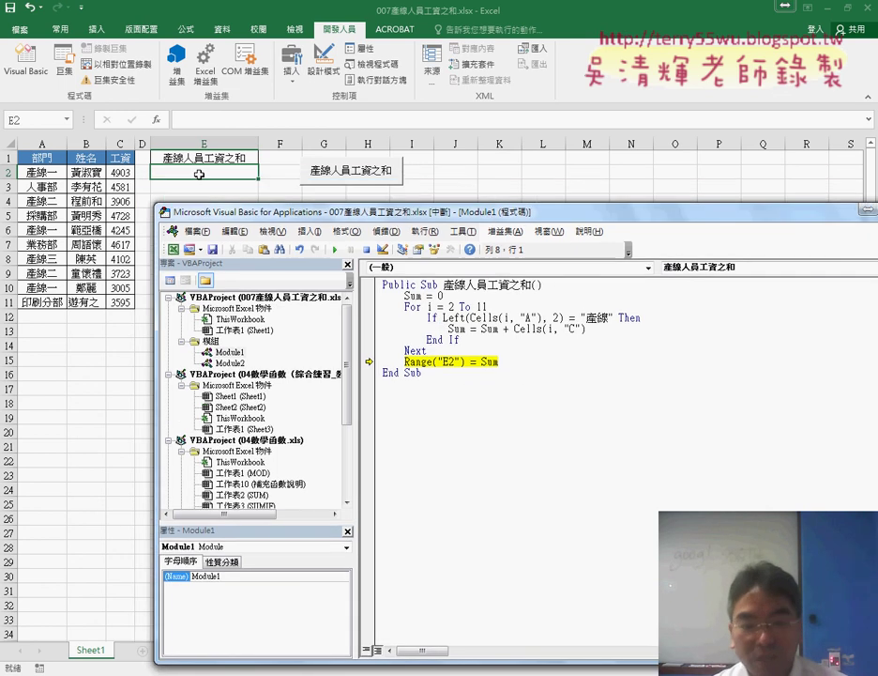
pyautogui.press('F8')
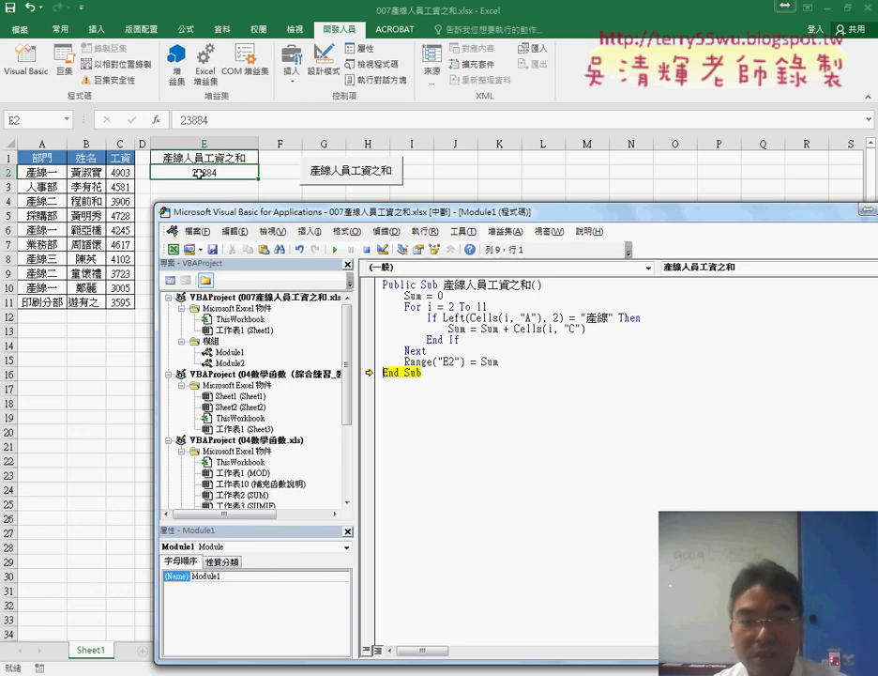
pyautogui.click(336, 250)
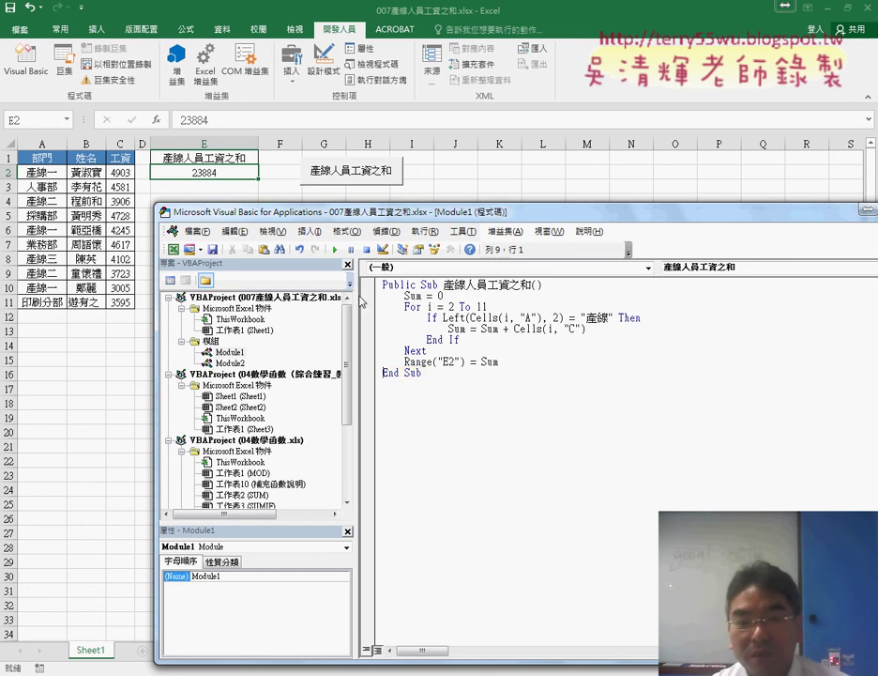
pyautogui.moveTo(423, 373); pyautogui.dragTo(383, 284)
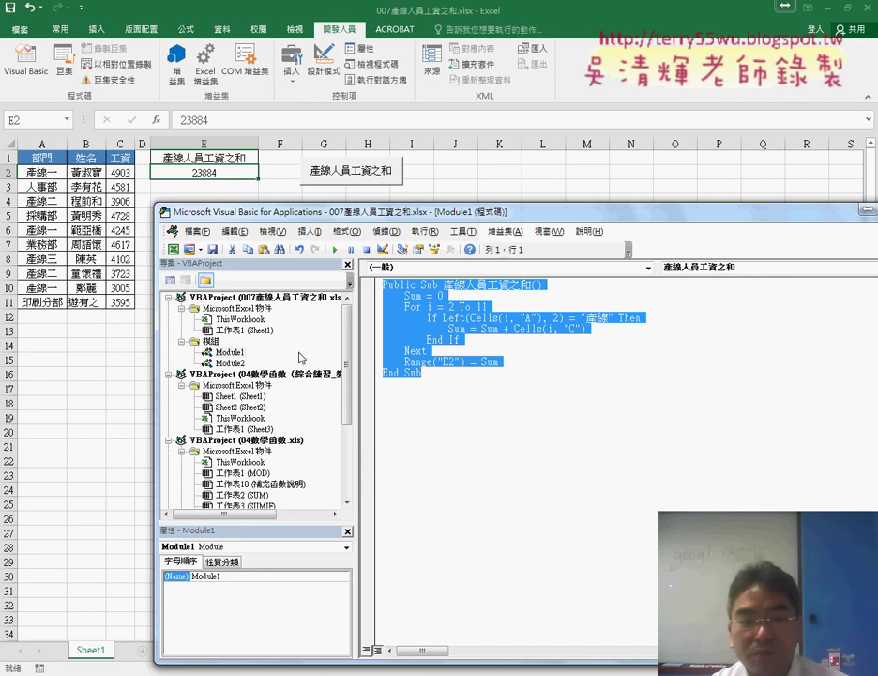
# - Switch to Module2 and highlight each numbered comment, from initialising Sum to 5.輸出到E2儲存格
pyautogui.hotkey('ctrl', 'Tab')
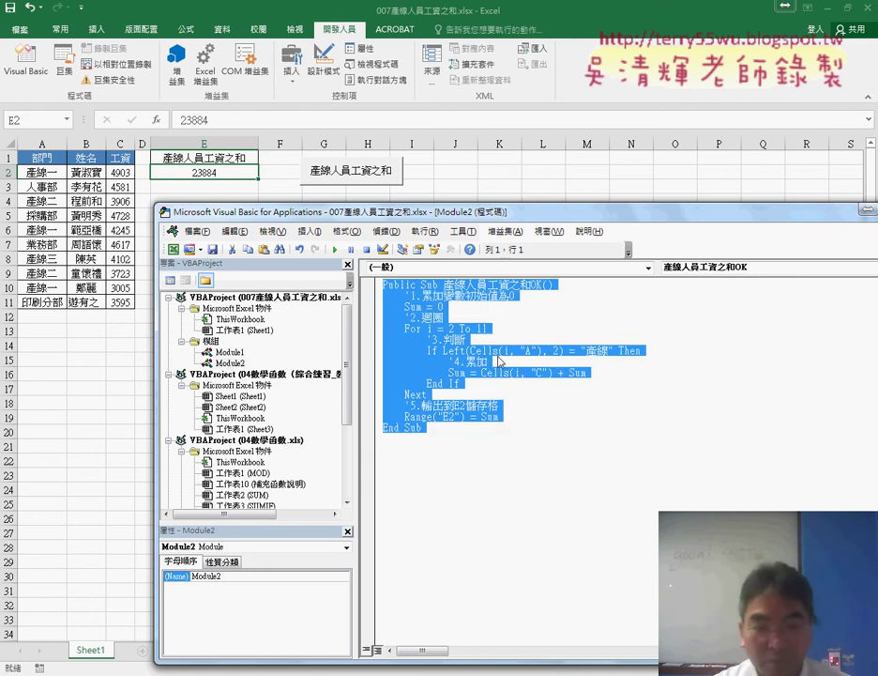
pyautogui.click(558, 326)
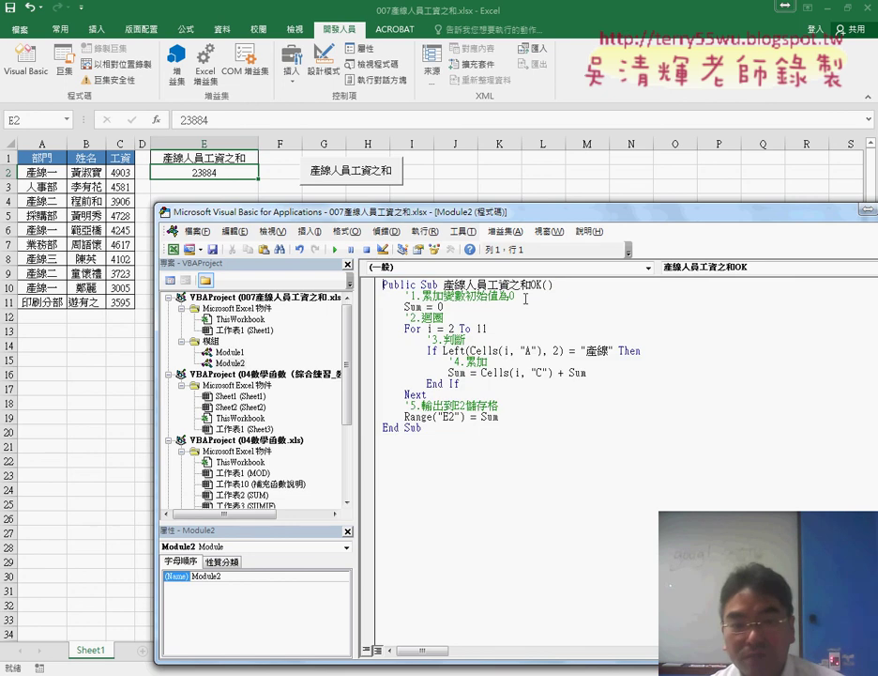
pyautogui.moveTo(516, 296); pyautogui.dragTo(394, 295)
pyautogui.moveTo(443, 318); pyautogui.dragTo(383, 317)
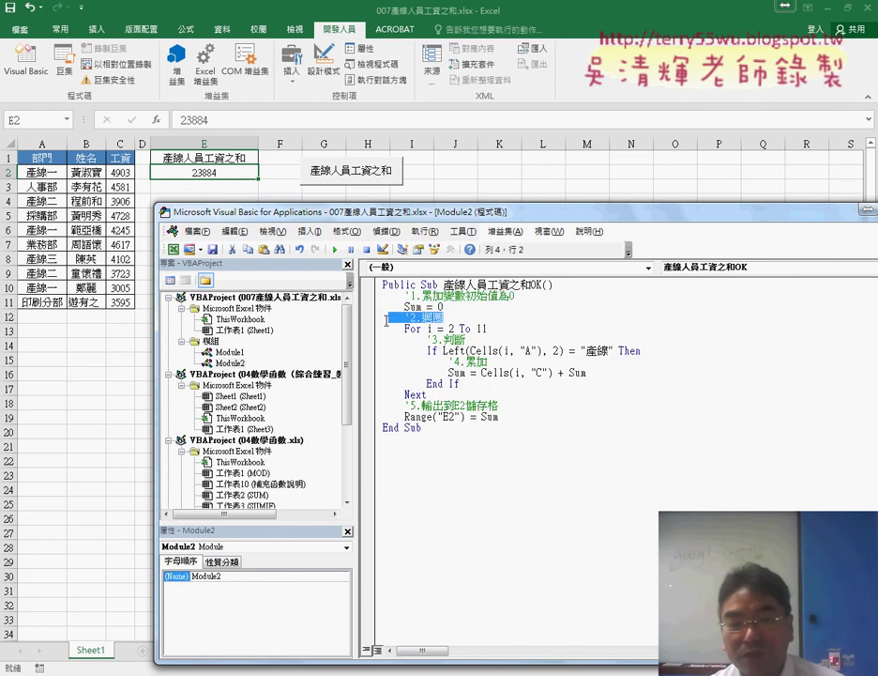
pyautogui.moveTo(485, 339); pyautogui.dragTo(408, 339)
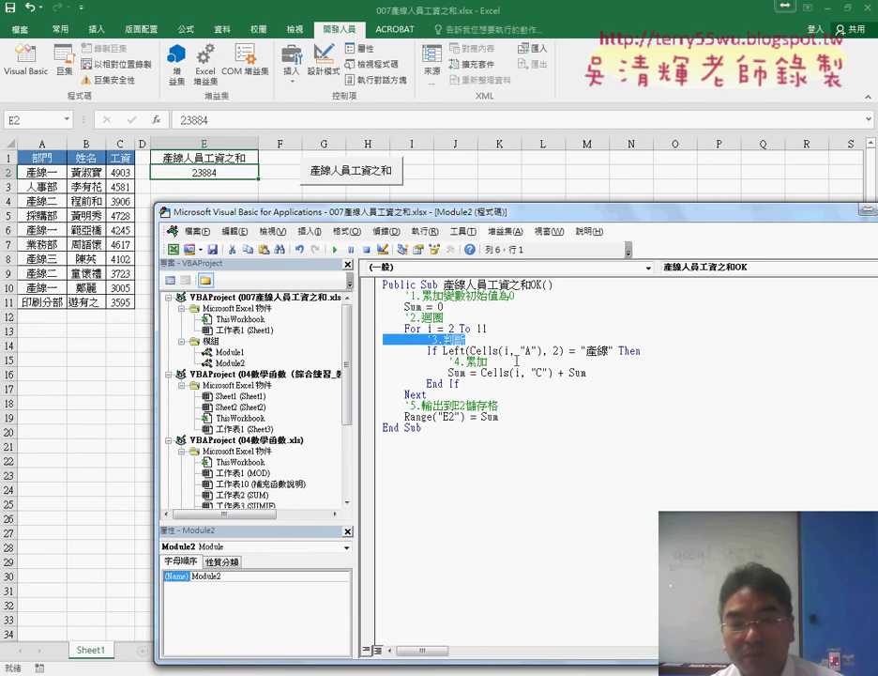
pyautogui.moveTo(487, 361); pyautogui.dragTo(383, 361)
pyautogui.moveTo(498, 406); pyautogui.dragTo(363, 406)
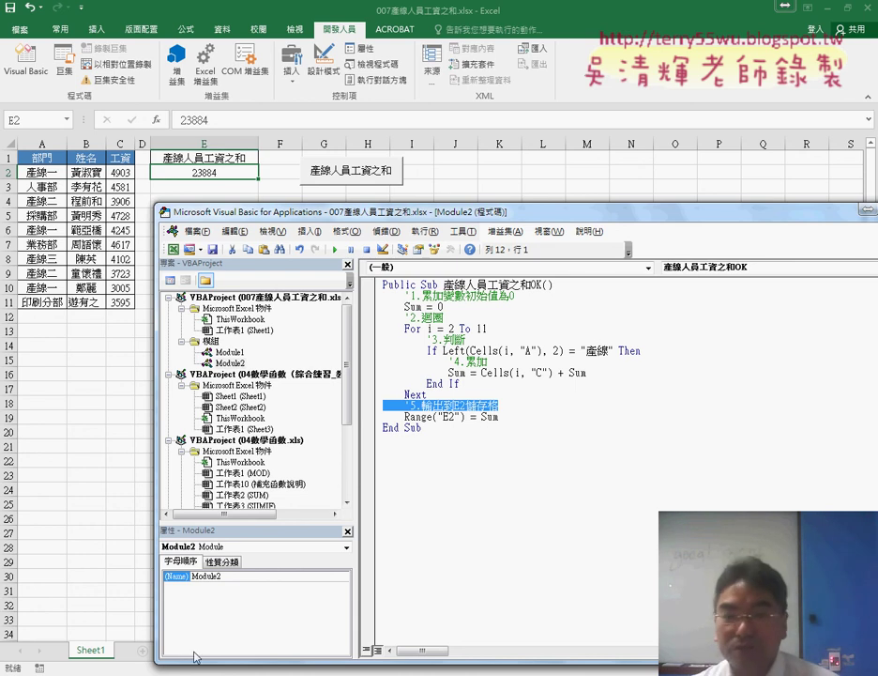
pyautogui.click(490, 449)
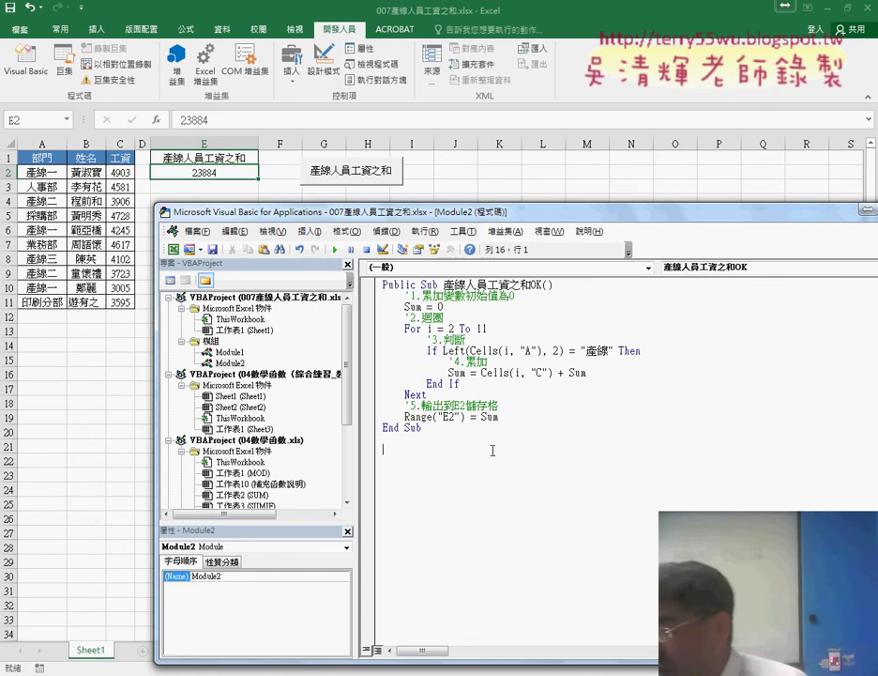